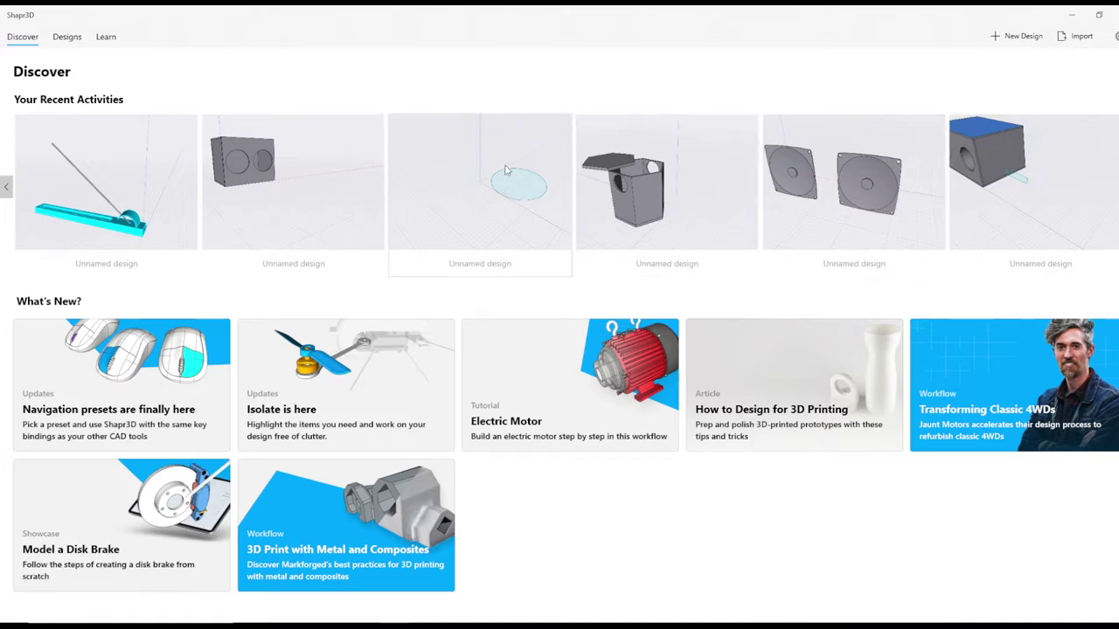
Open an empty design and set its units to millimetres
left_click(421, 215)
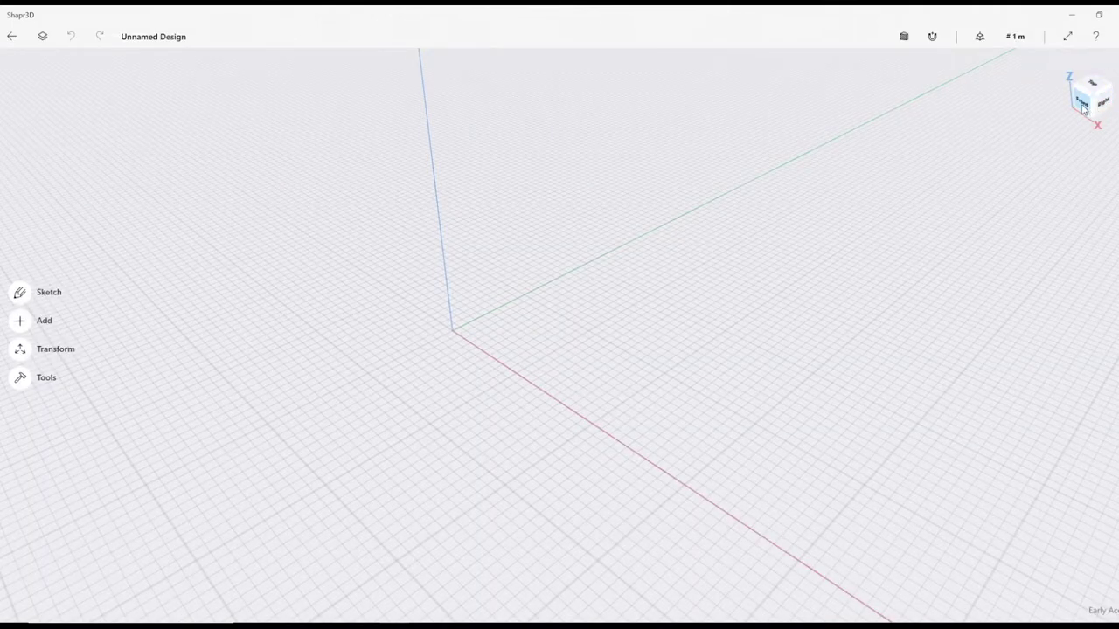
right_click_drag(814, 270, 662, 237)
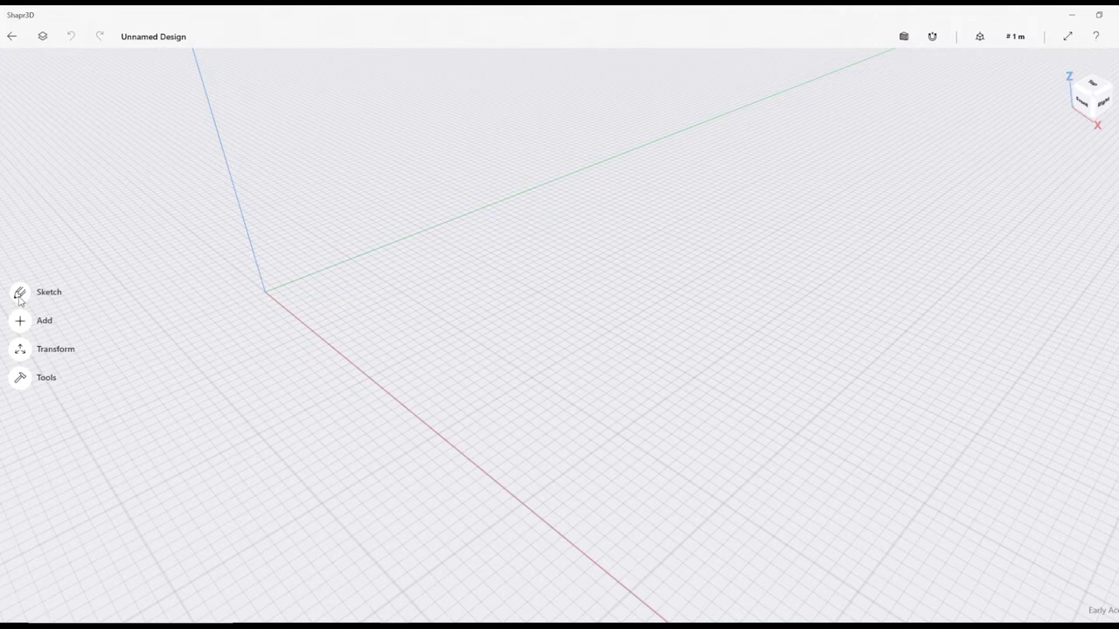
left_click(1022, 43)
left_click(960, 83)
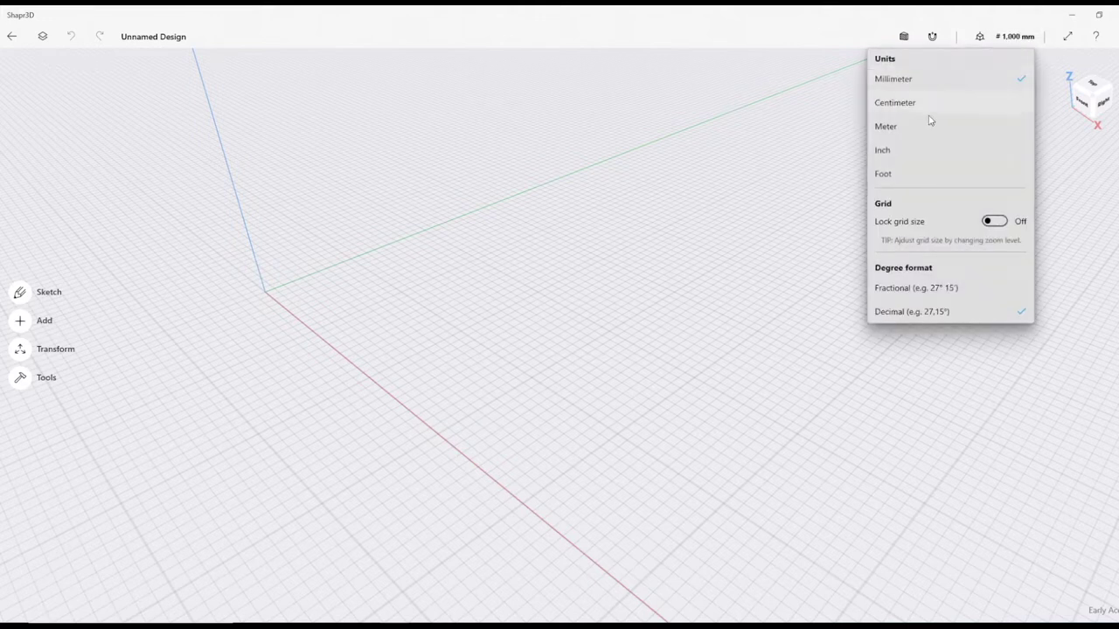
left_click(246, 306)
Sketch a diagonal rectangle on the ground plane starting at the origin, 230 mm along the X axis and 30 mm wide
scroll(246, 305, "up", 3)
scroll(246, 304, "up", 2)
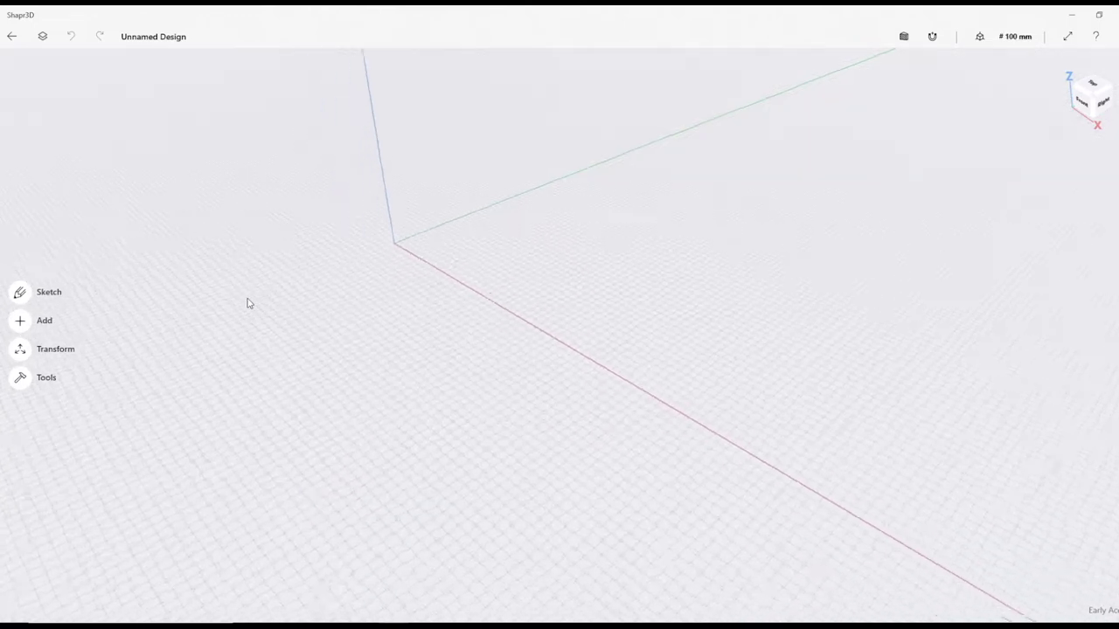
middle_click_drag(414, 285, 225, 305)
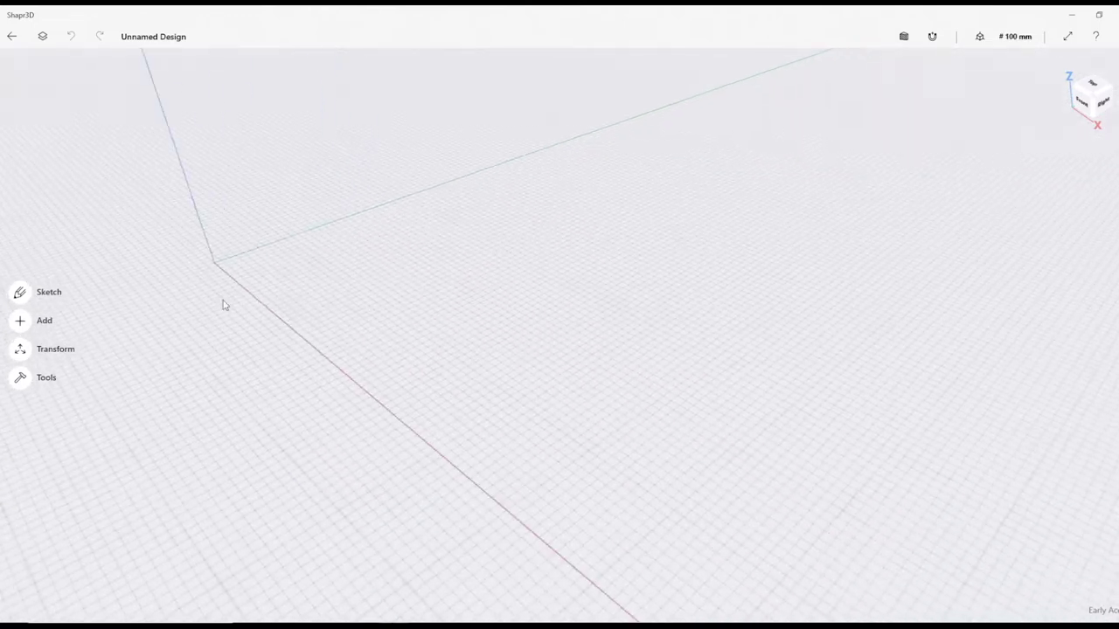
left_click(19, 297)
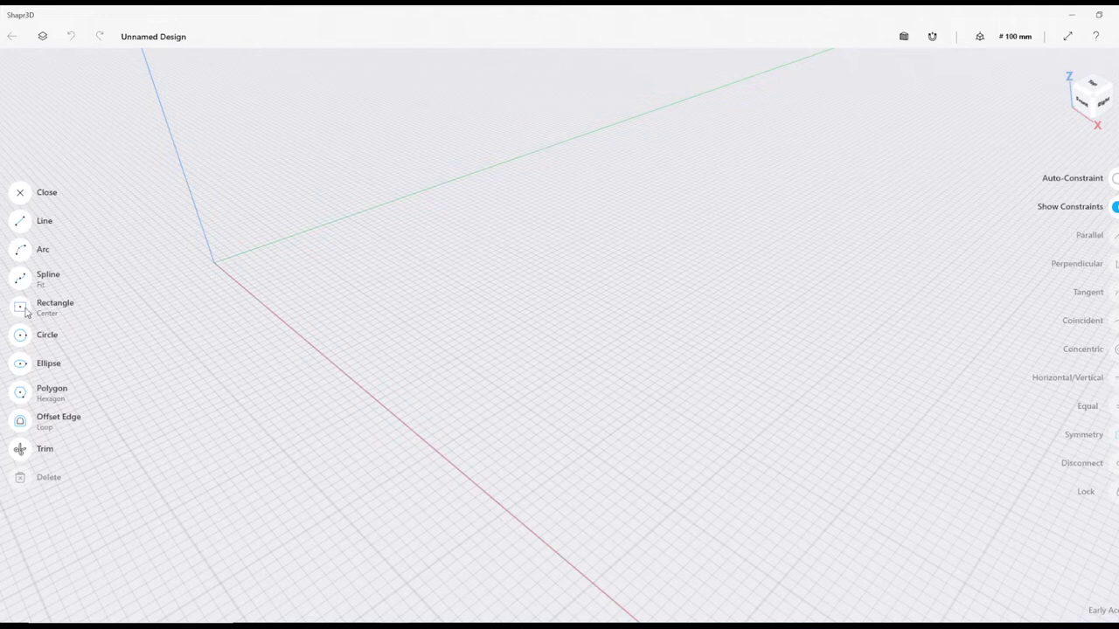
left_click(21, 308)
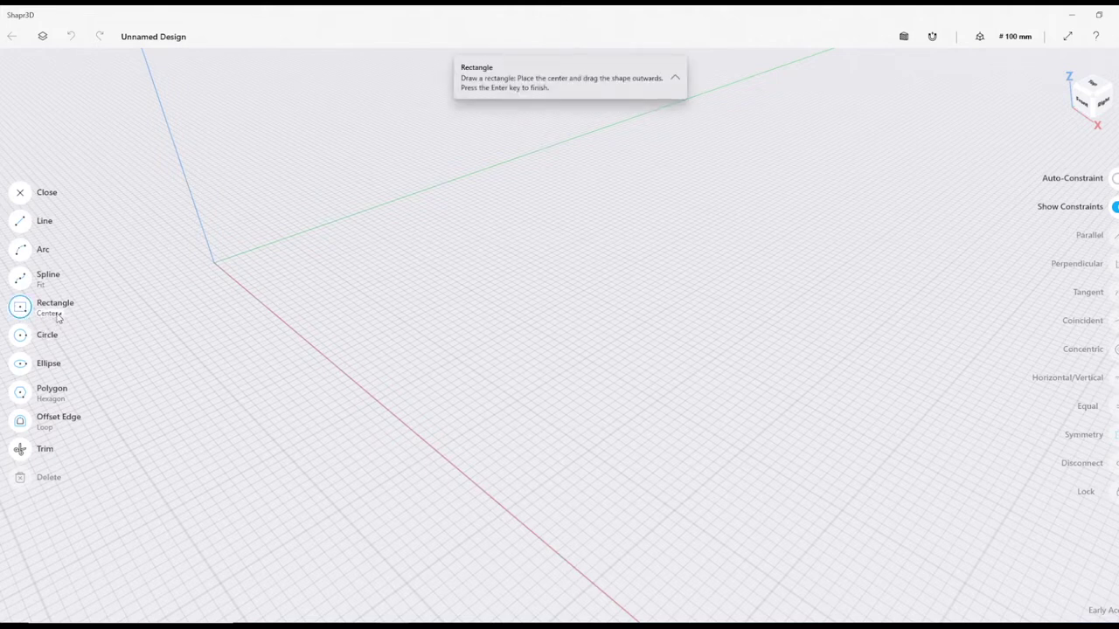
left_click(57, 317)
left_click(120, 319)
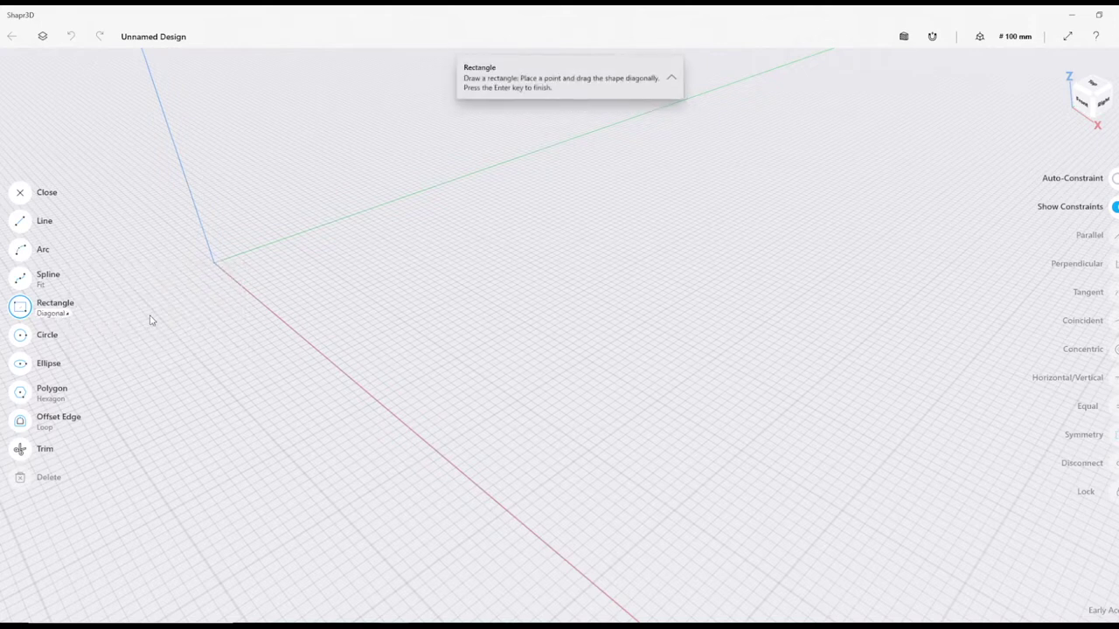
left_click(214, 263)
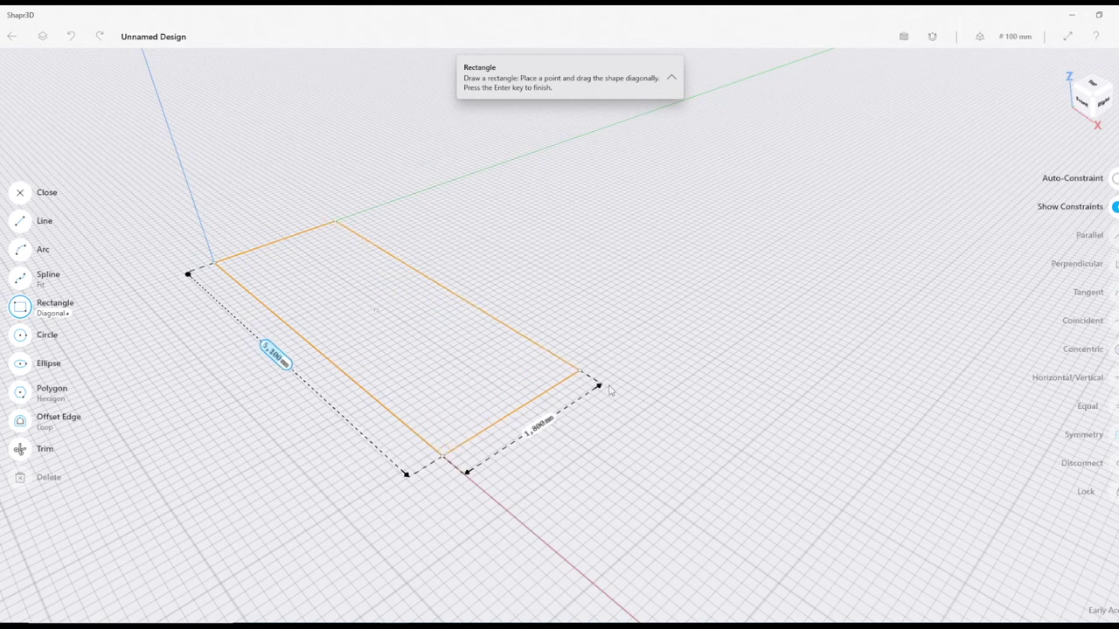
scroll(623, 394, "down", 3)
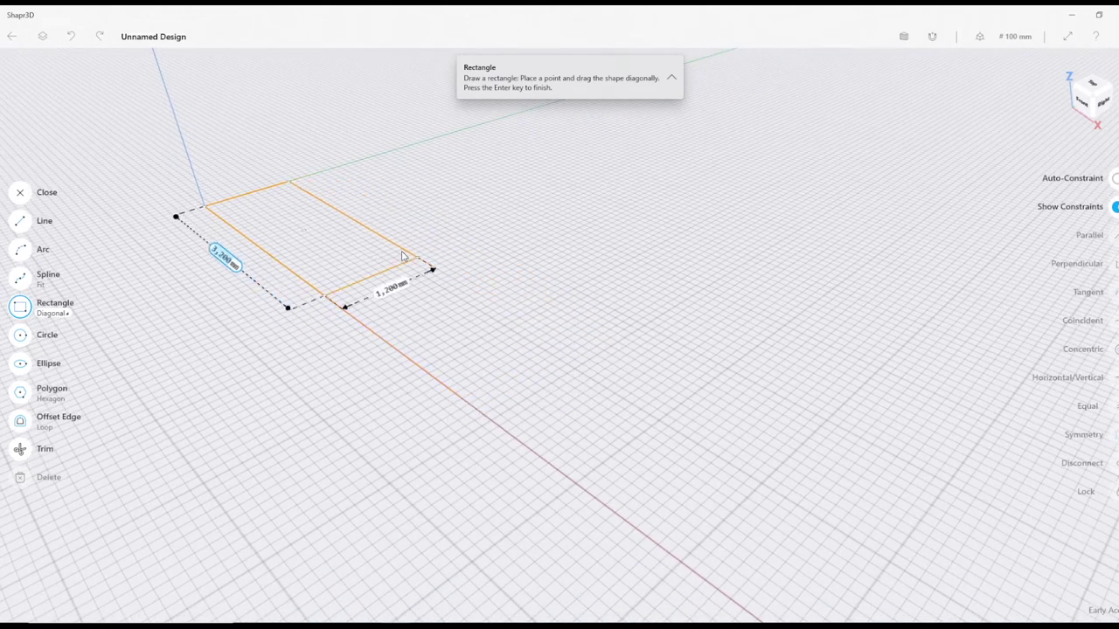
scroll(434, 214, "up", 3)
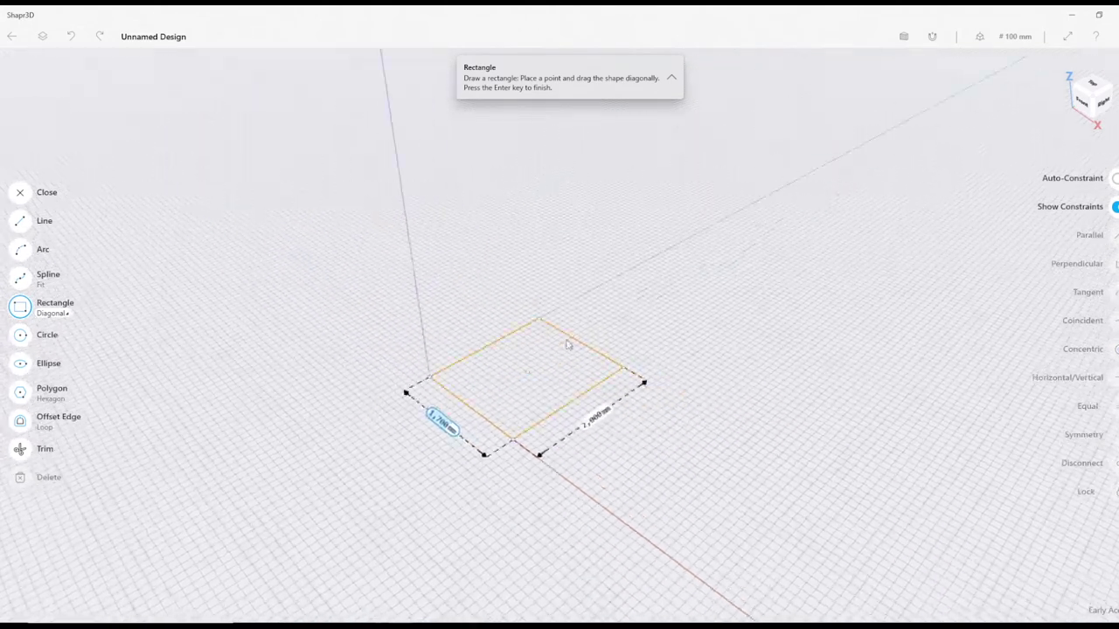
scroll(401, 354, "down", 2)
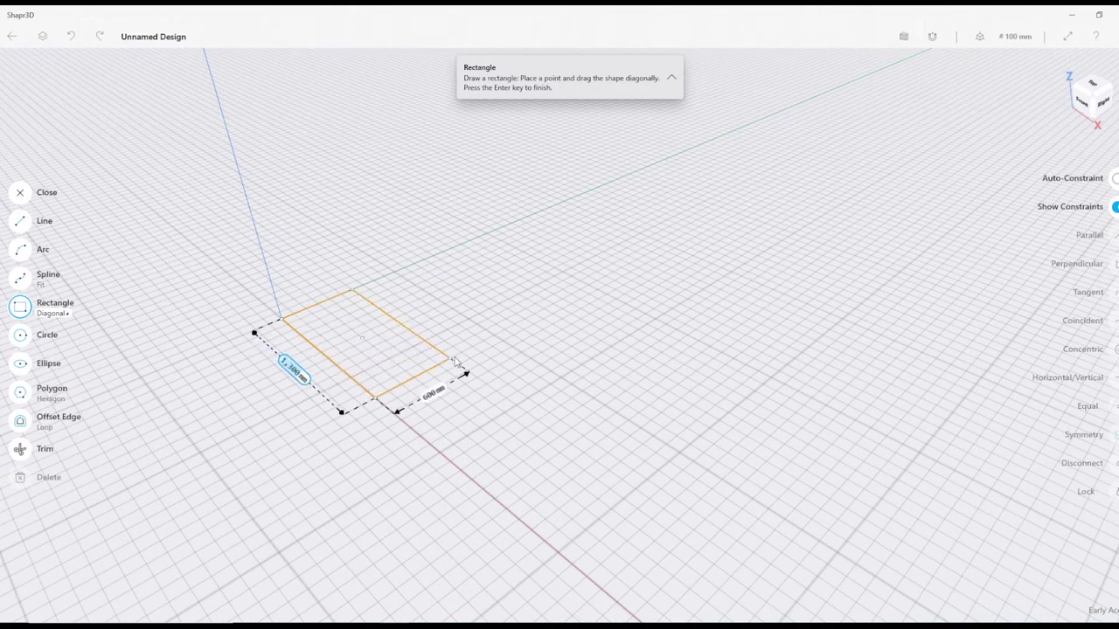
scroll(433, 362, "up", 4)
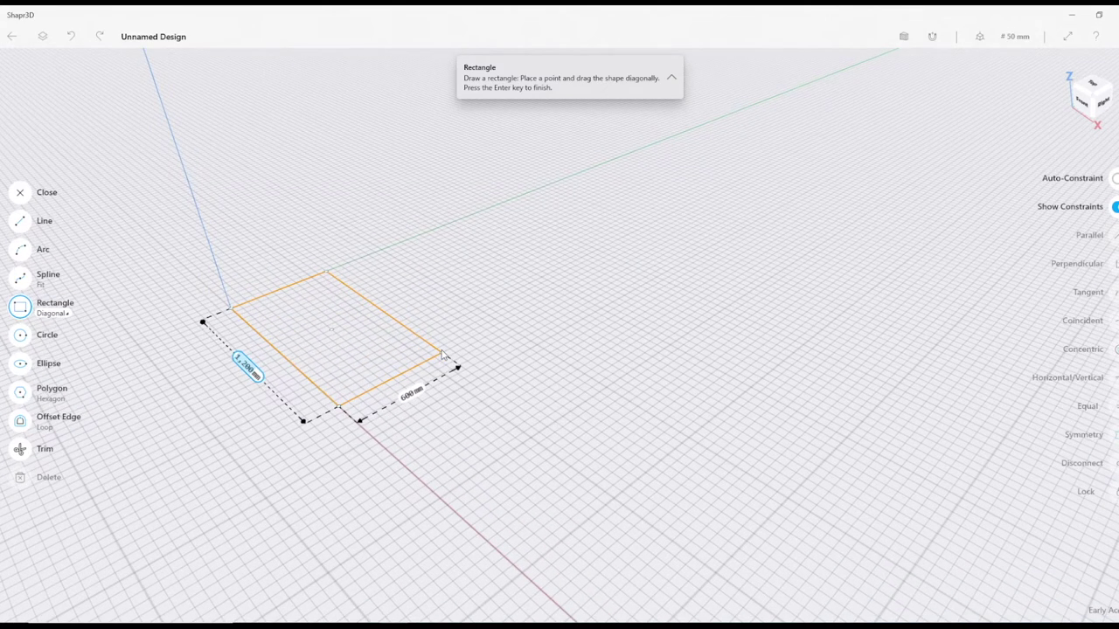
type("230")
key("Tab")
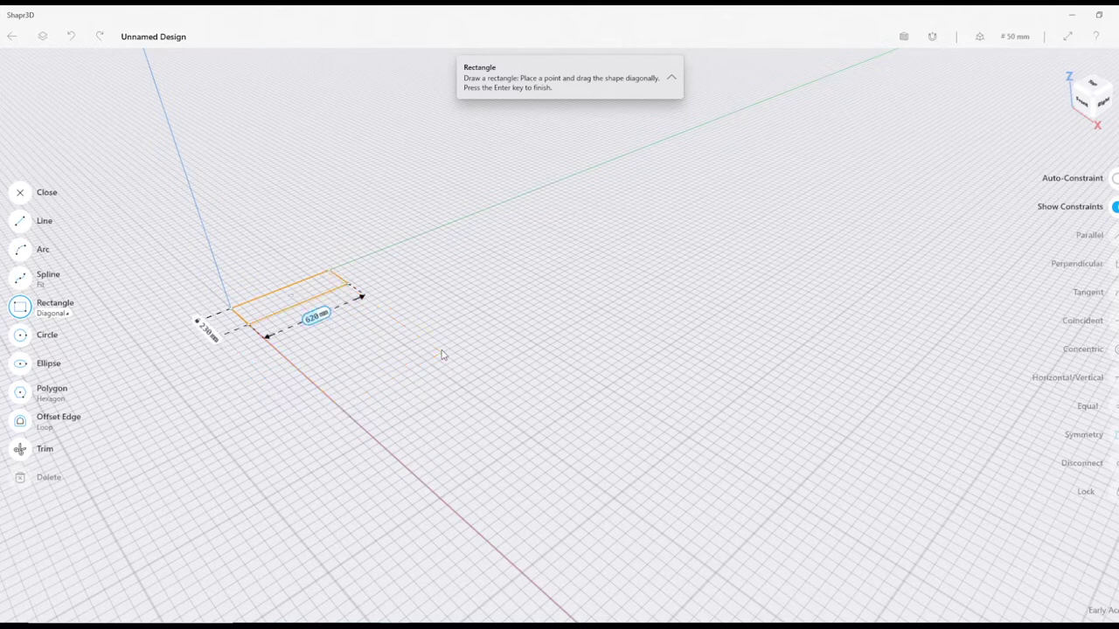
type("24")
key("BackSpace")
key("BackSpace")
type("30")
key("Return")
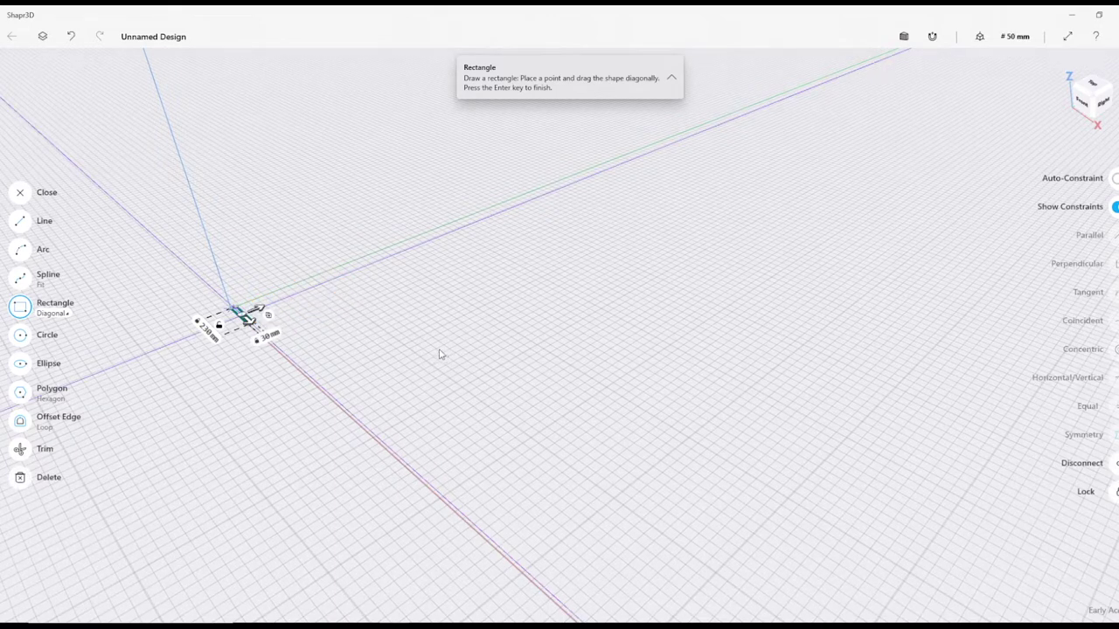
left_click(210, 303)
left_click_drag(210, 303, 295, 379)
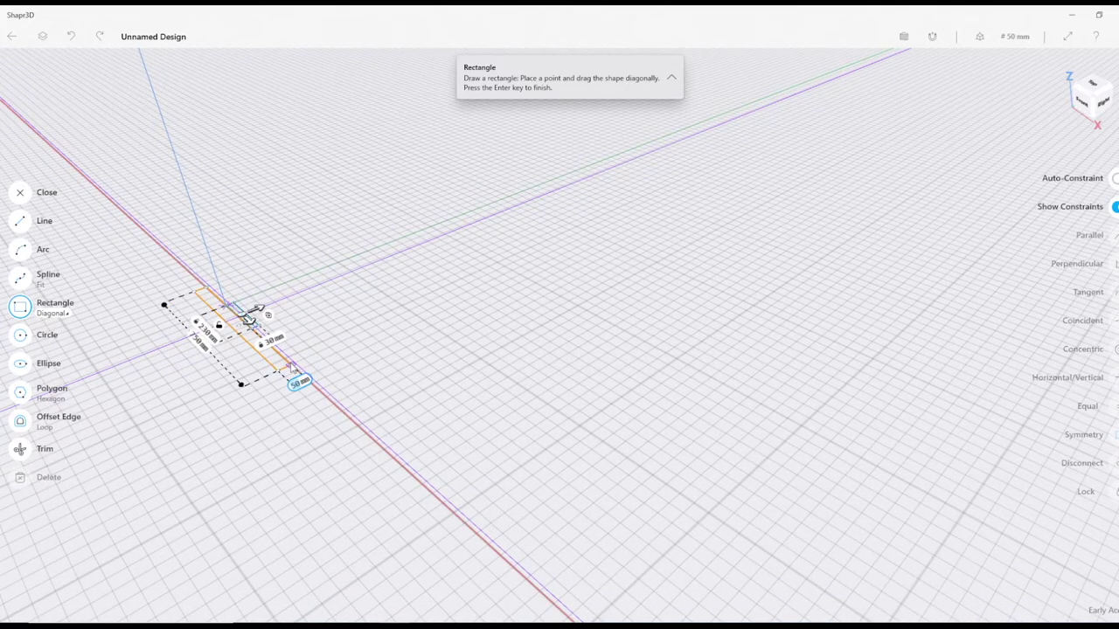
key("Escape")
Close the sketch and extrude the 230 by 30 mm rectangle upwards by 12 mm
scroll(194, 305, "up", 5)
right_click_drag(267, 382, 340, 415)
scroll(335, 411, "up", 2)
left_click(463, 452)
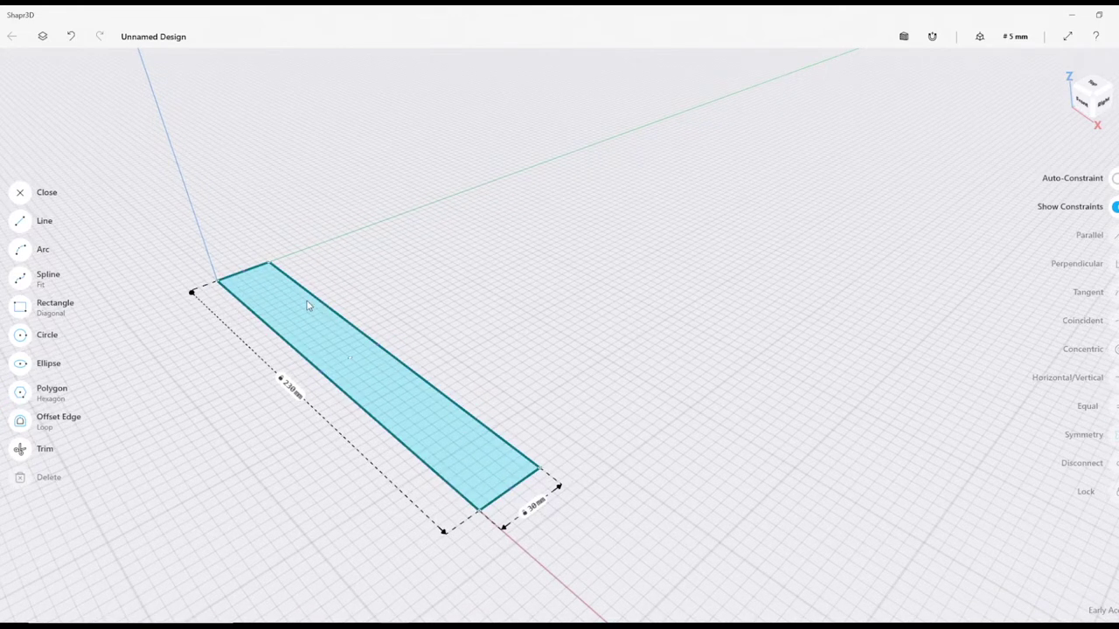
left_click(144, 252)
left_click(22, 193)
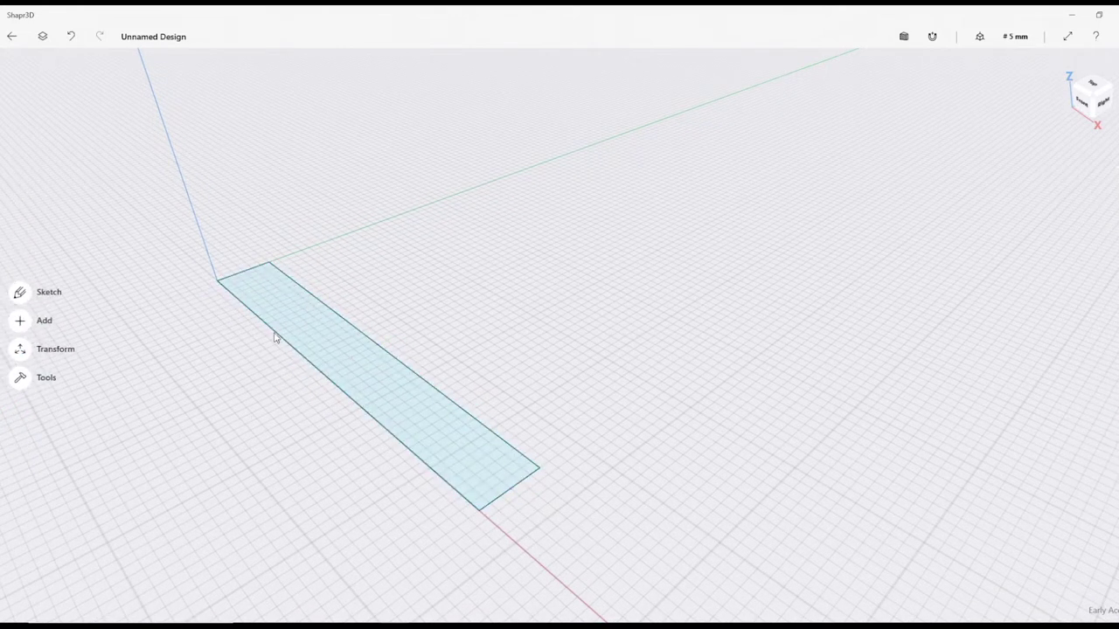
left_click(329, 358)
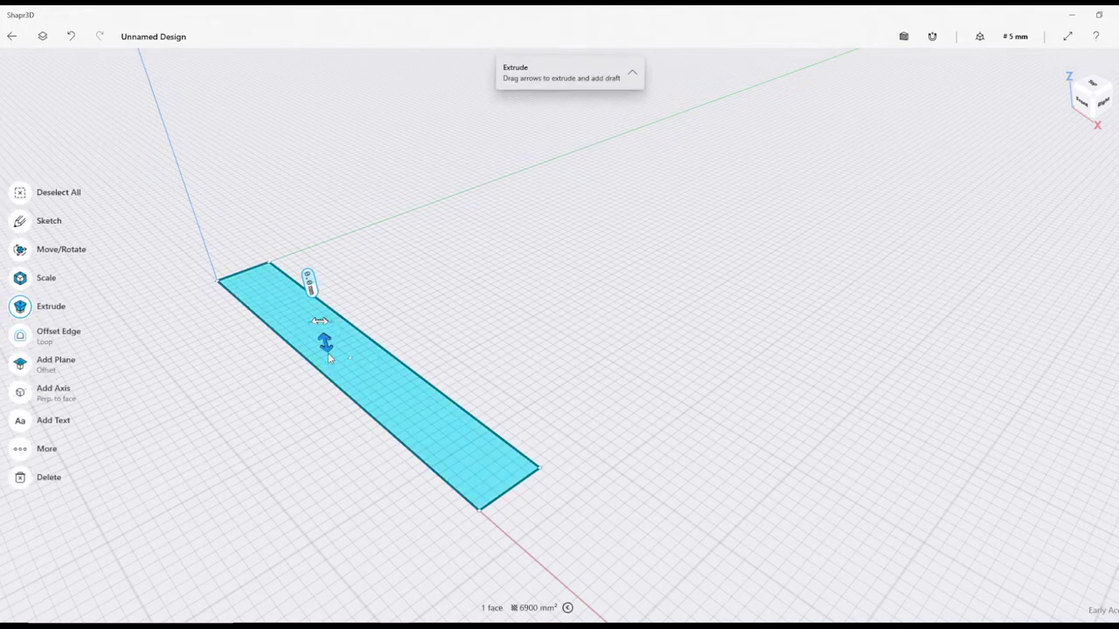
left_click_drag(327, 345, 319, 319)
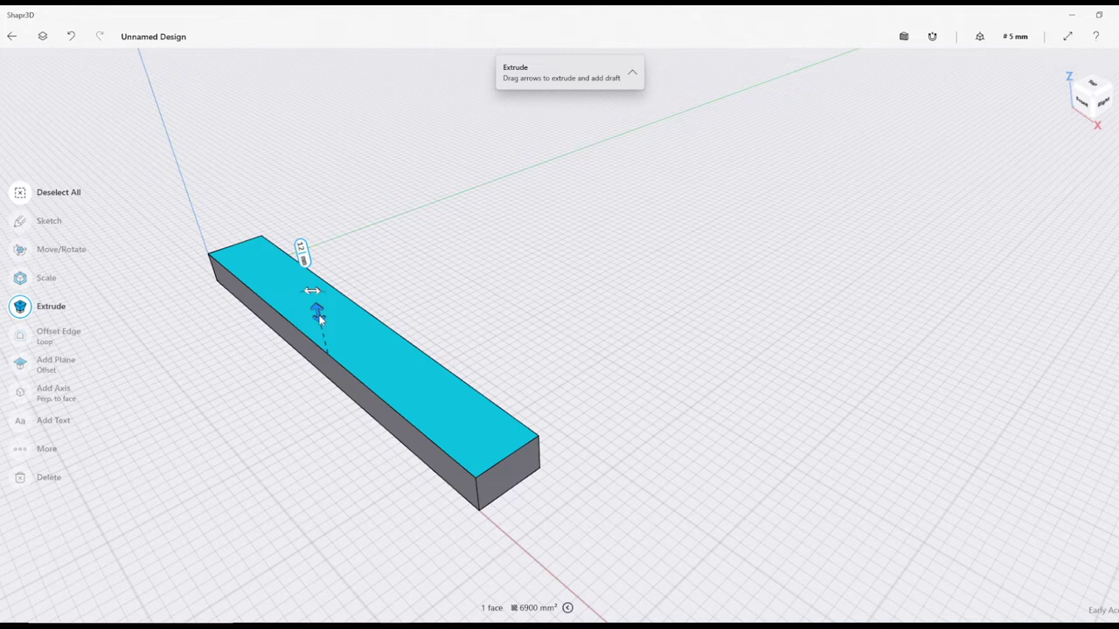
left_click_drag(319, 318, 321, 322)
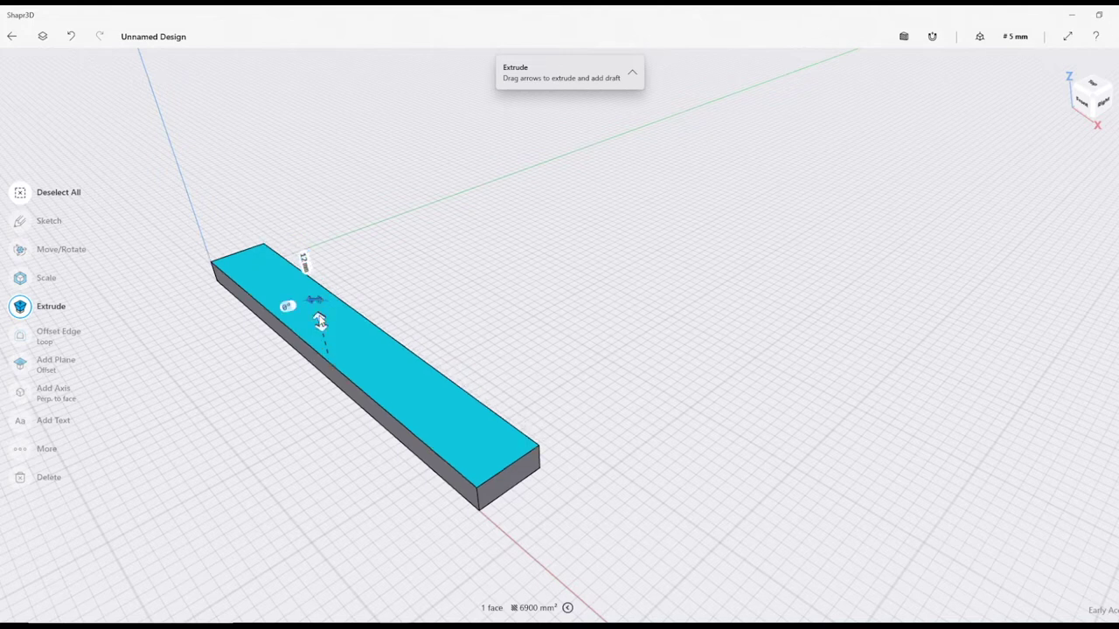
key("Escape")
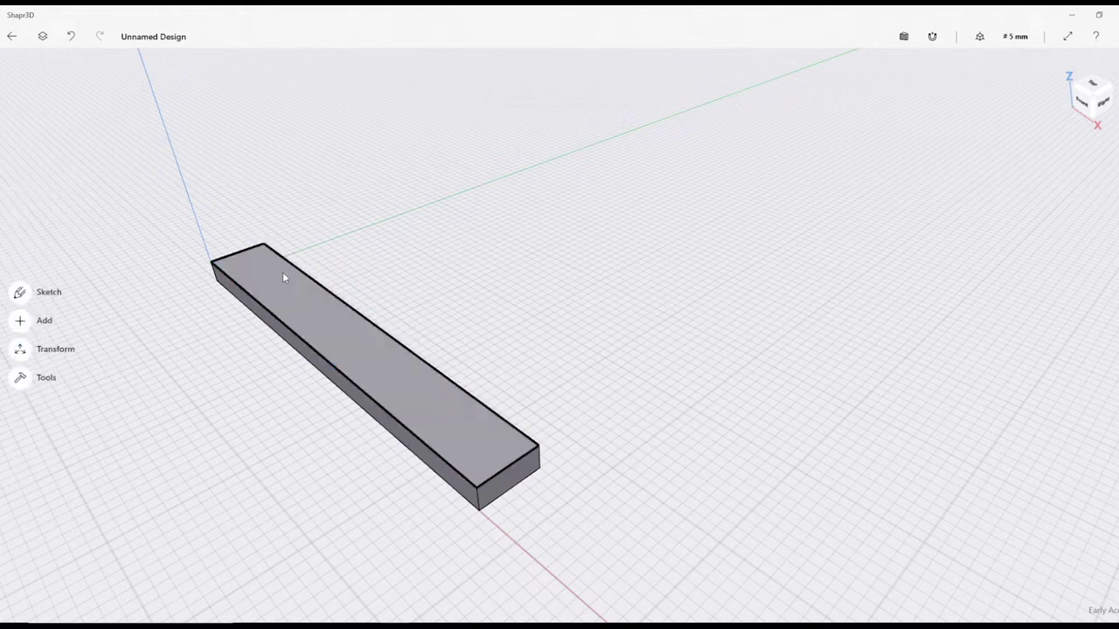
Sketch a 1 mm by 6 mm upright rectangle on the bar's long front face, near the origin end and crossing the upper edge
right_click_drag(364, 475, 429, 475)
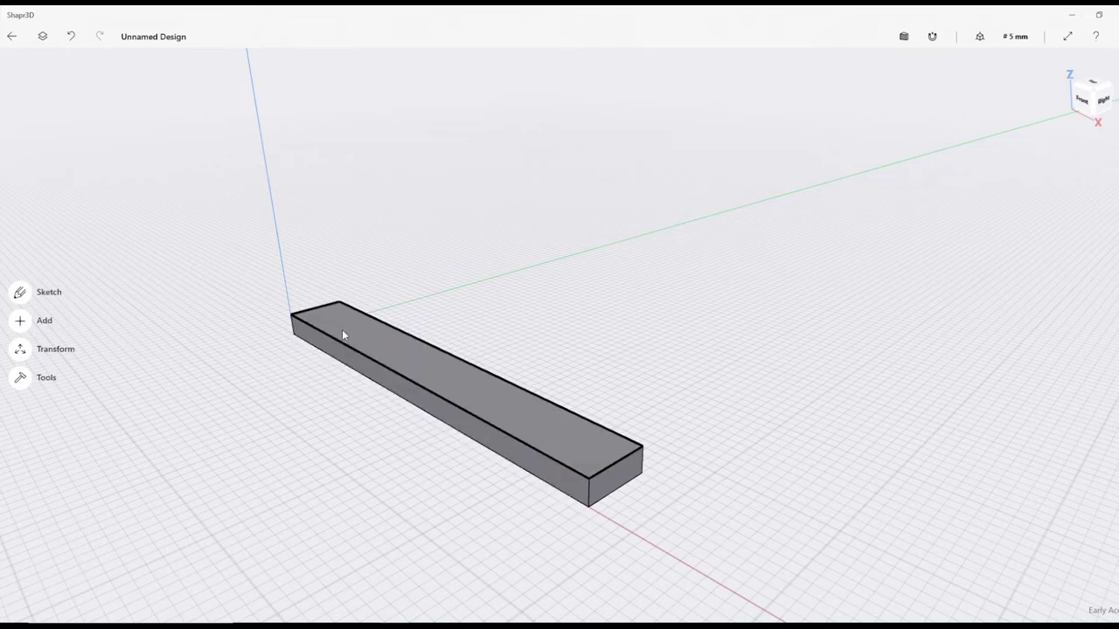
left_click(19, 293)
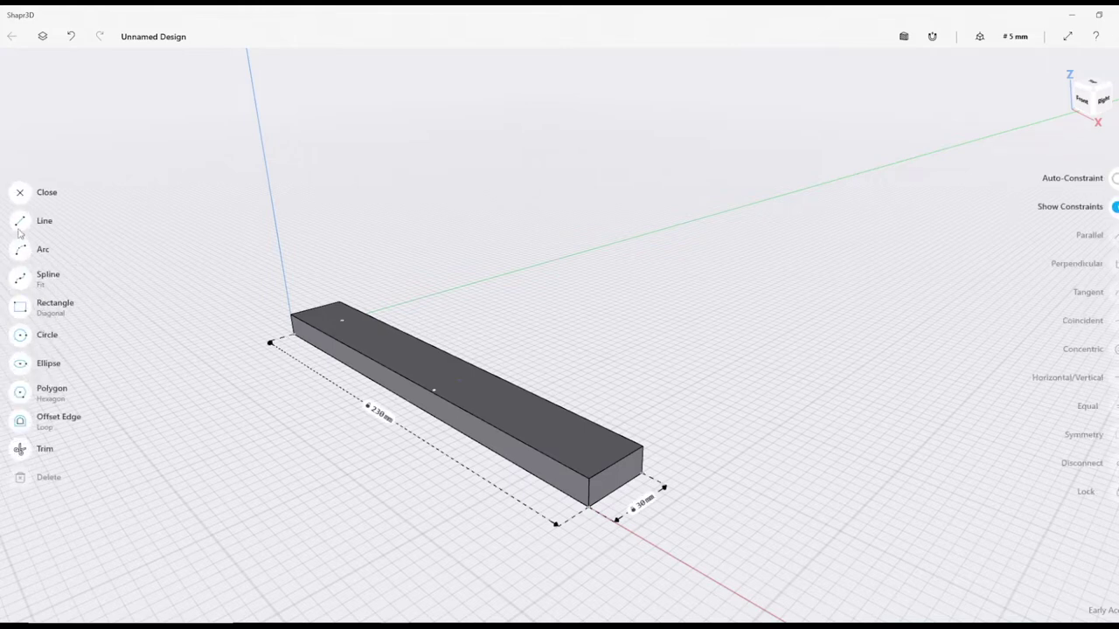
left_click(356, 367)
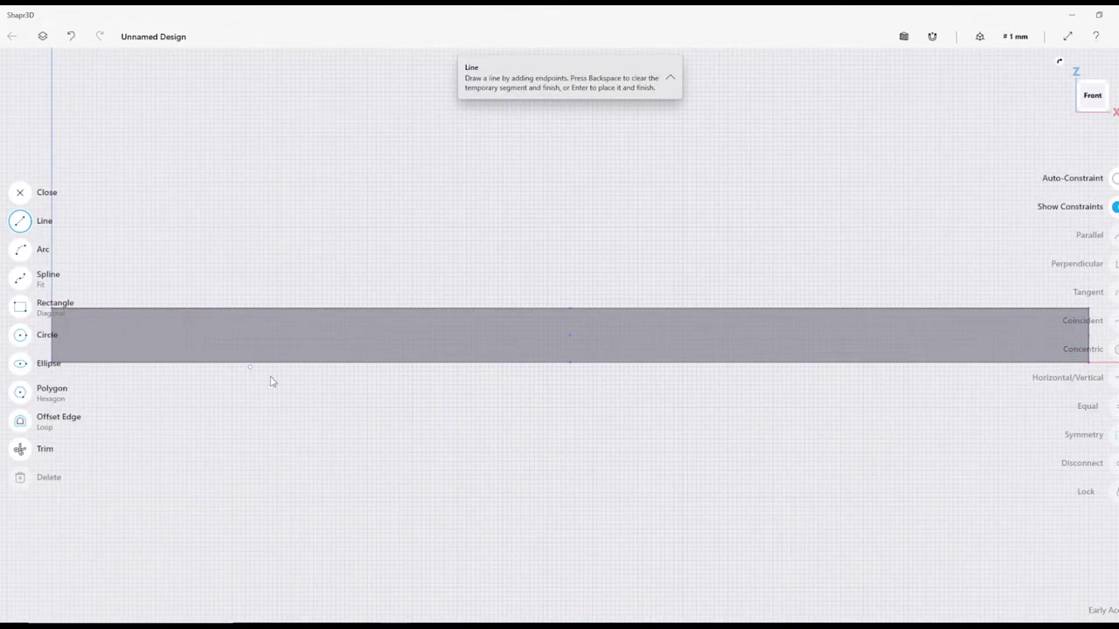
left_click(21, 308)
scroll(218, 375, "down", 2)
scroll(216, 367, "up", 5)
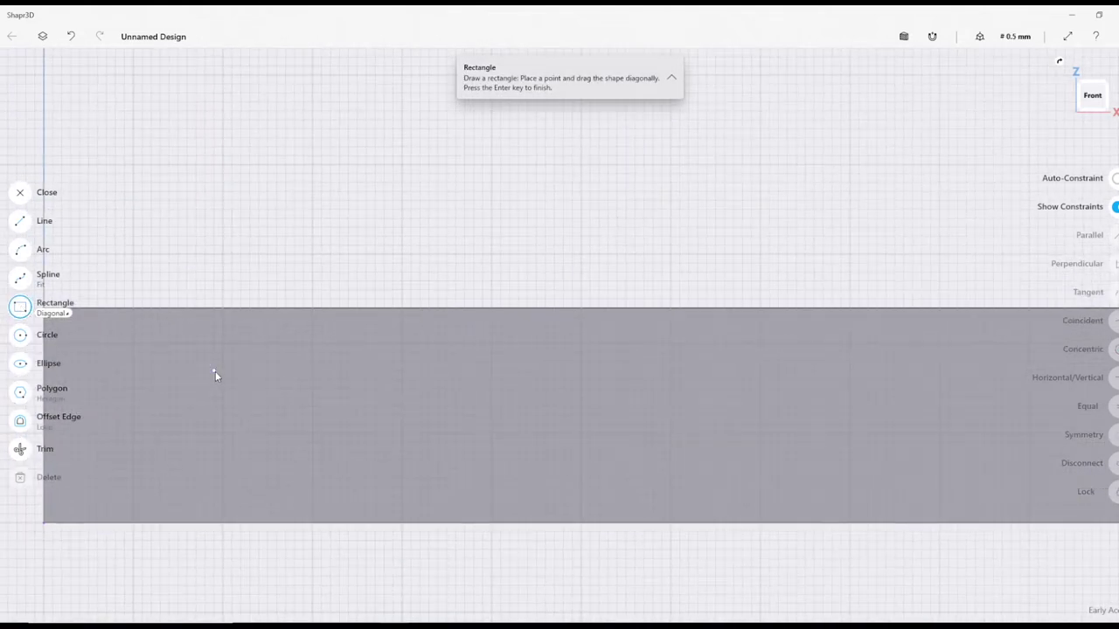
scroll(224, 429, "down", 1)
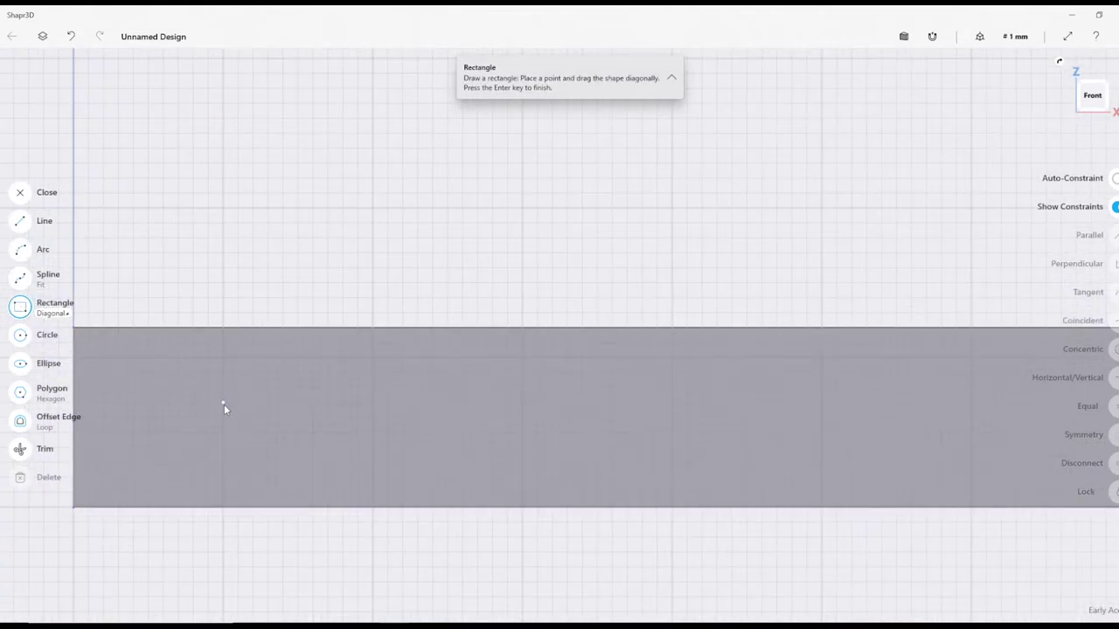
left_click_drag(224, 404, 239, 315)
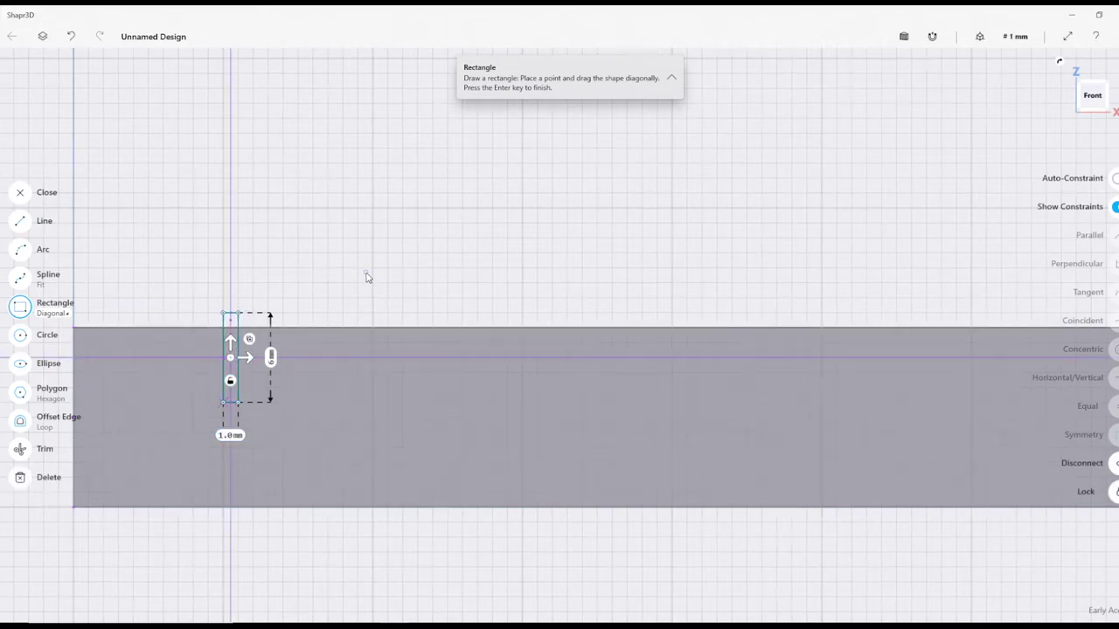
Draw a three-point arc arching above the bar from the small rectangle's upper inner corner, about 135° with a radius of about 21 mm
scroll(367, 277, "down", 1)
left_click(20, 249)
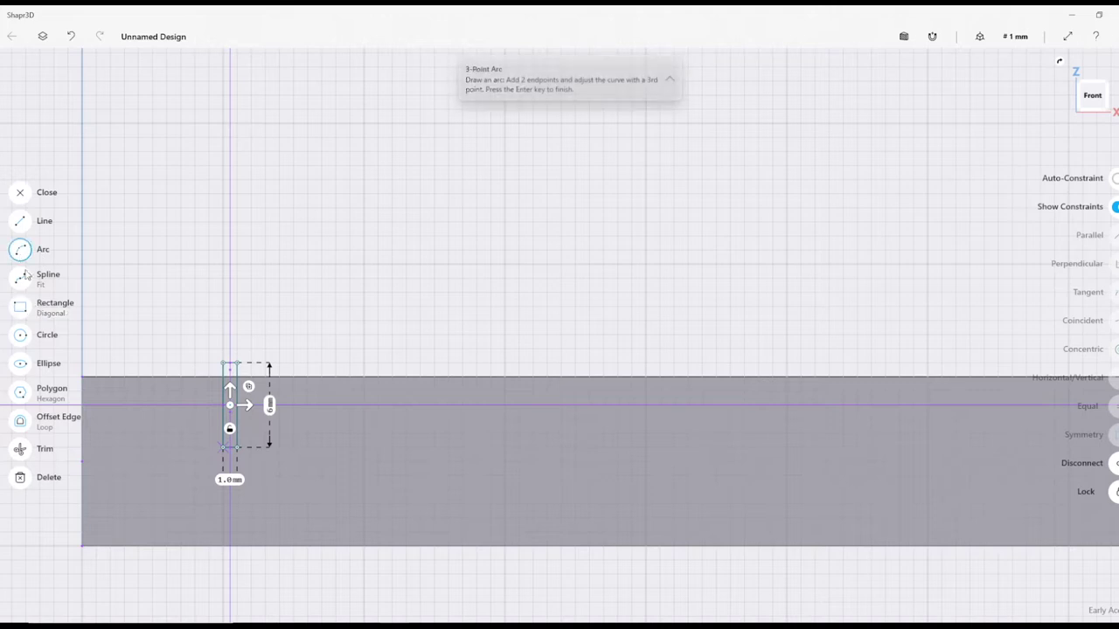
left_click(235, 364)
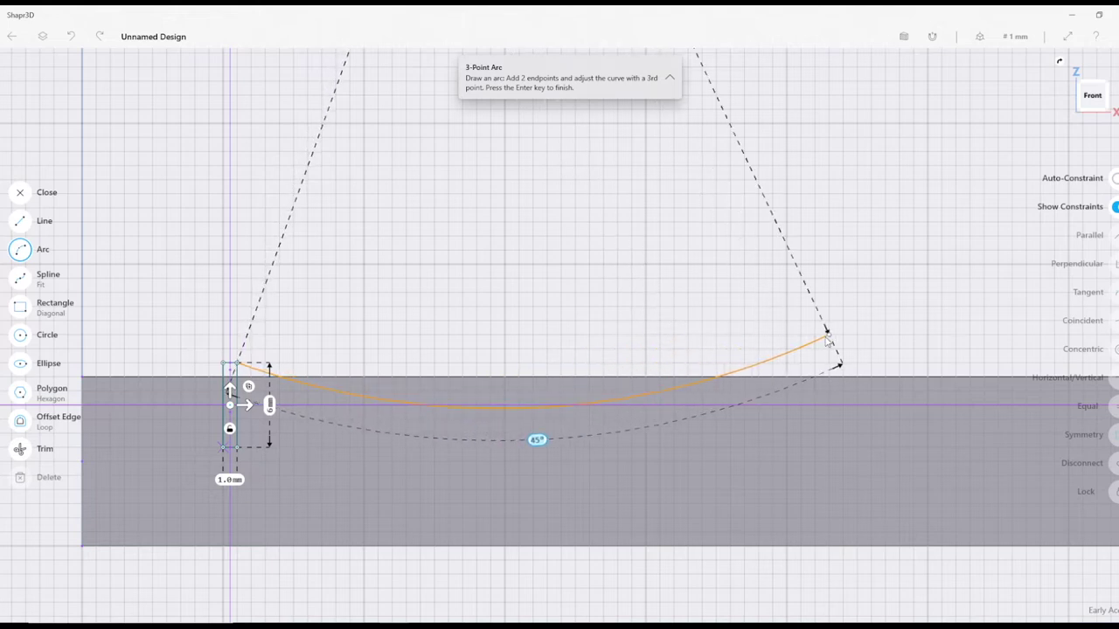
left_click(787, 337)
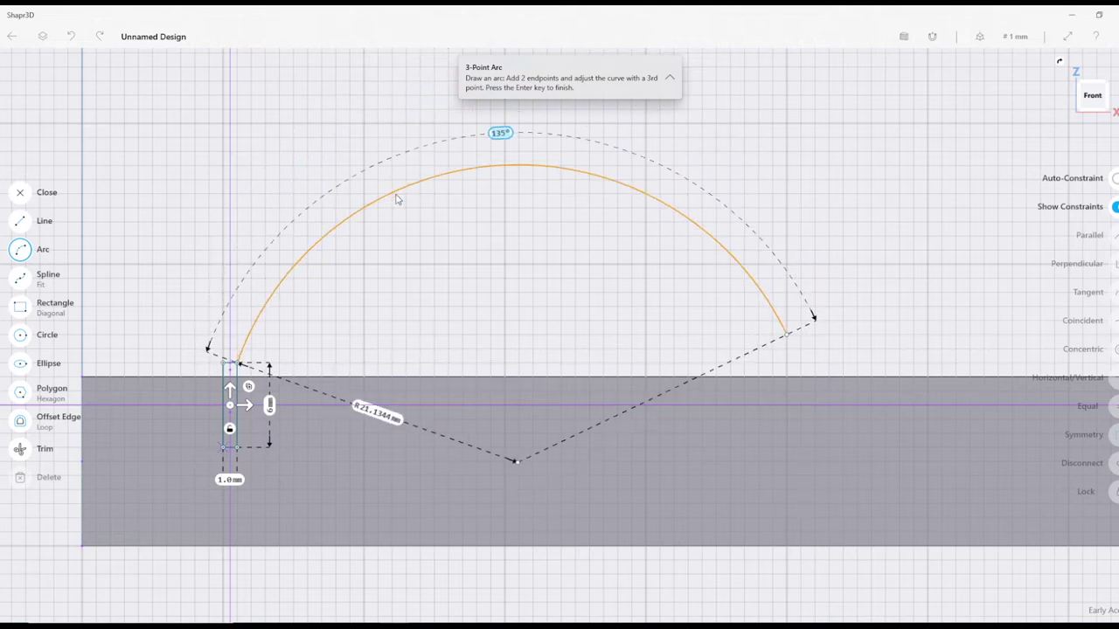
left_click(396, 199)
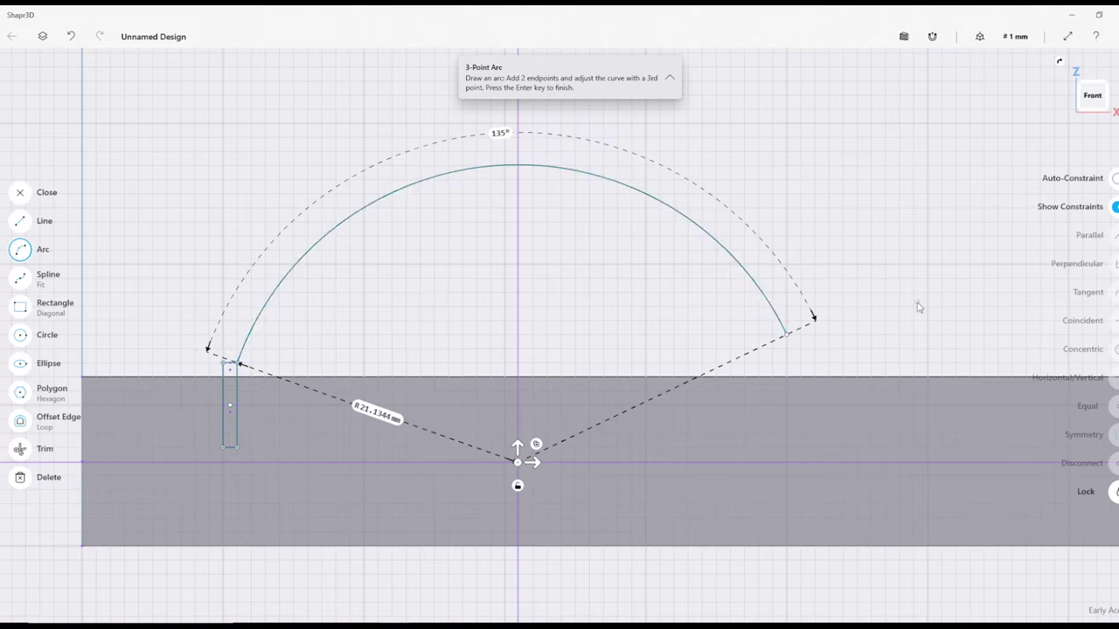
Offset the arc outwards by about the width of the small rectangle
left_click(21, 421)
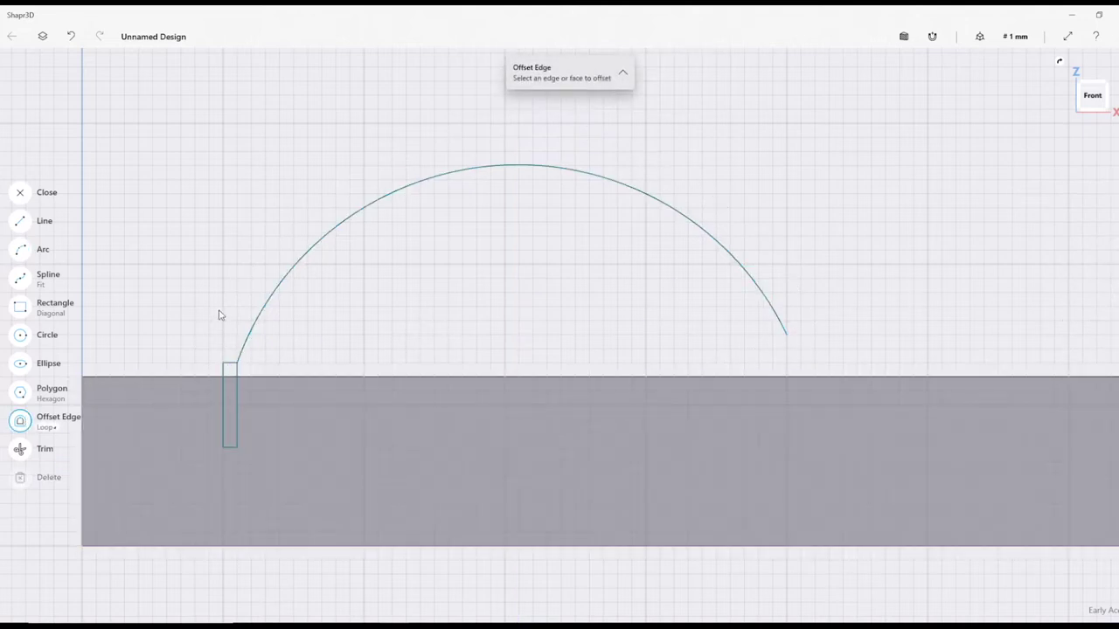
left_click(276, 294)
left_click_drag(274, 292, 266, 287)
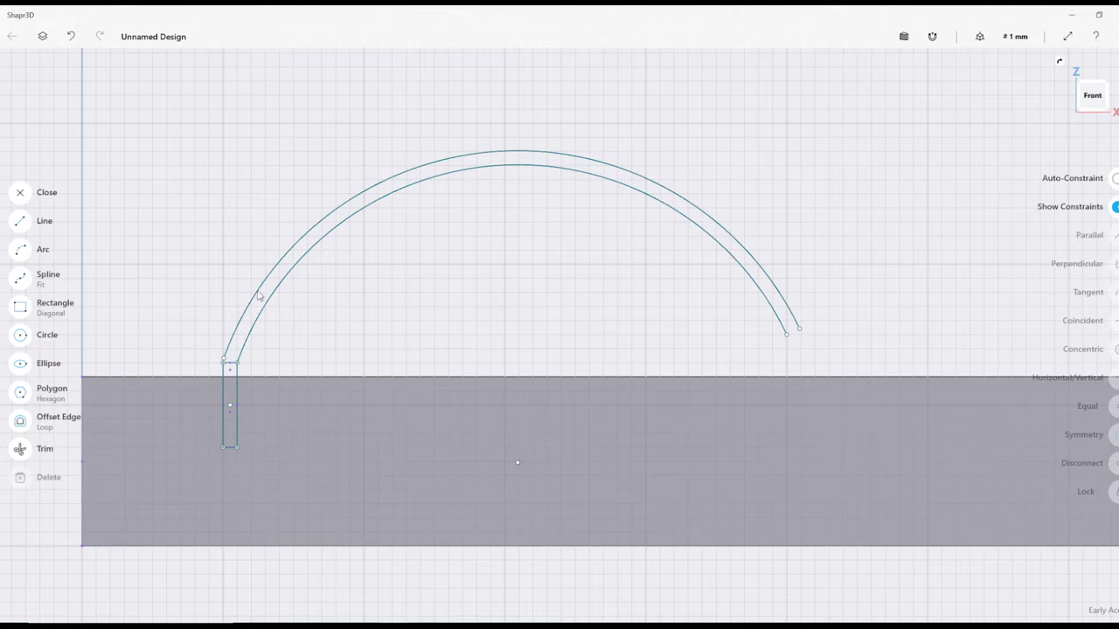
scroll(202, 375, "up", 3)
scroll(230, 364, "up", 10)
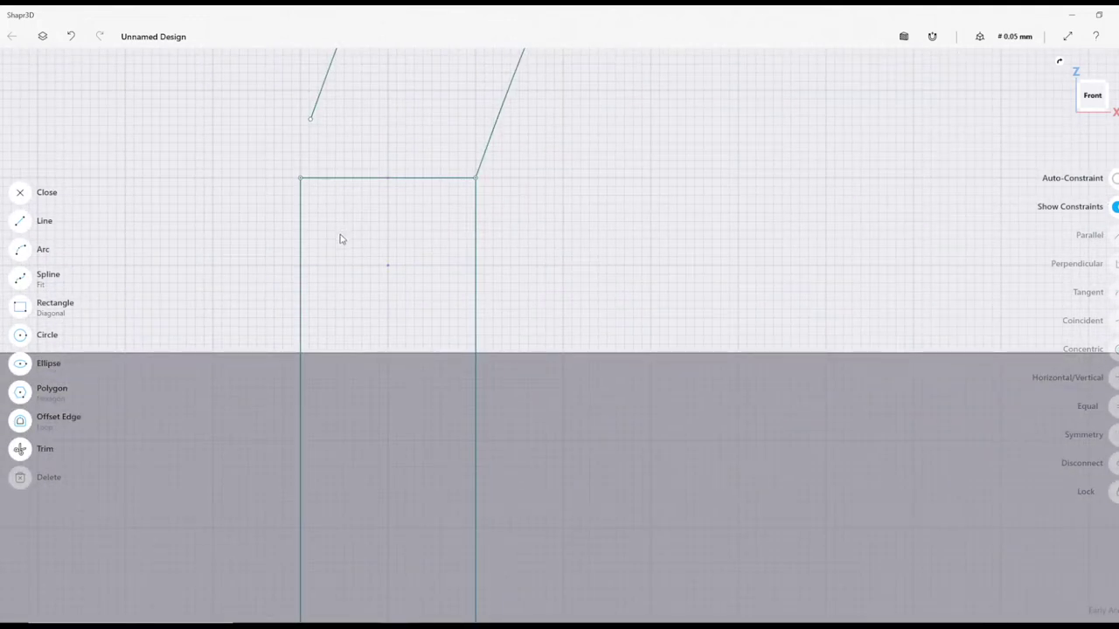
Delete the 1 mm top edge of the small upright rectangle beneath the arch
middle_click_drag(341, 236, 328, 374)
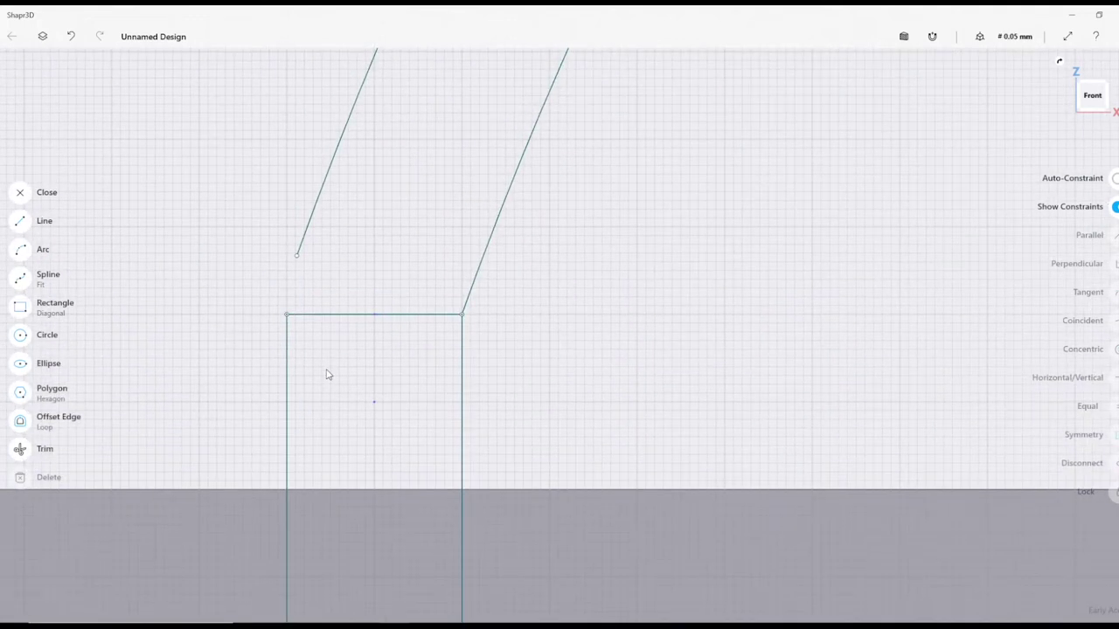
left_click(393, 317)
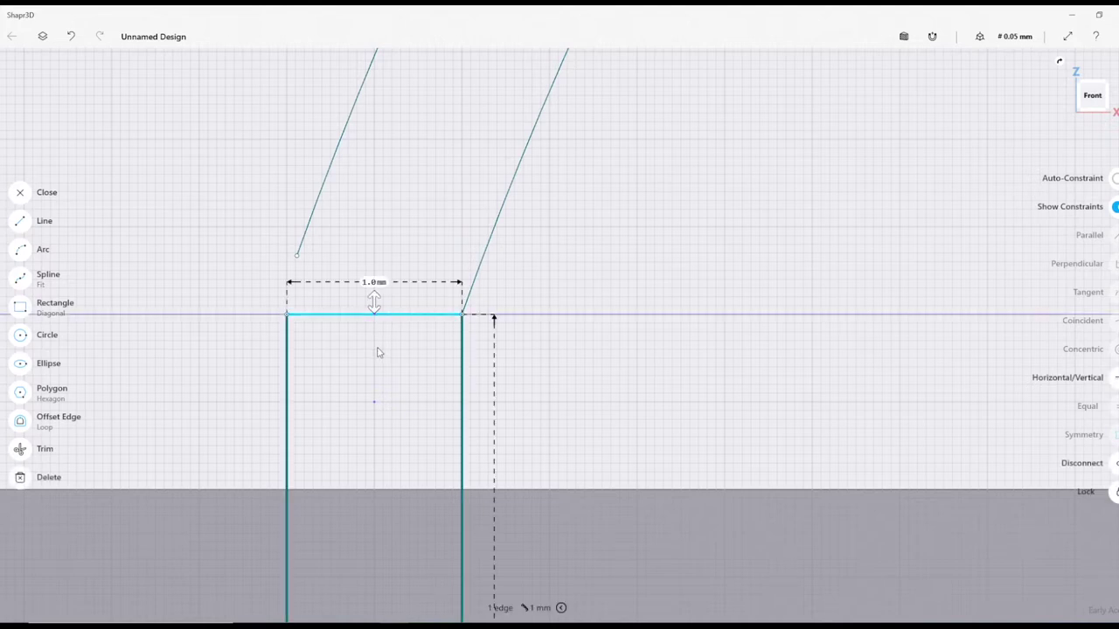
key("Delete")
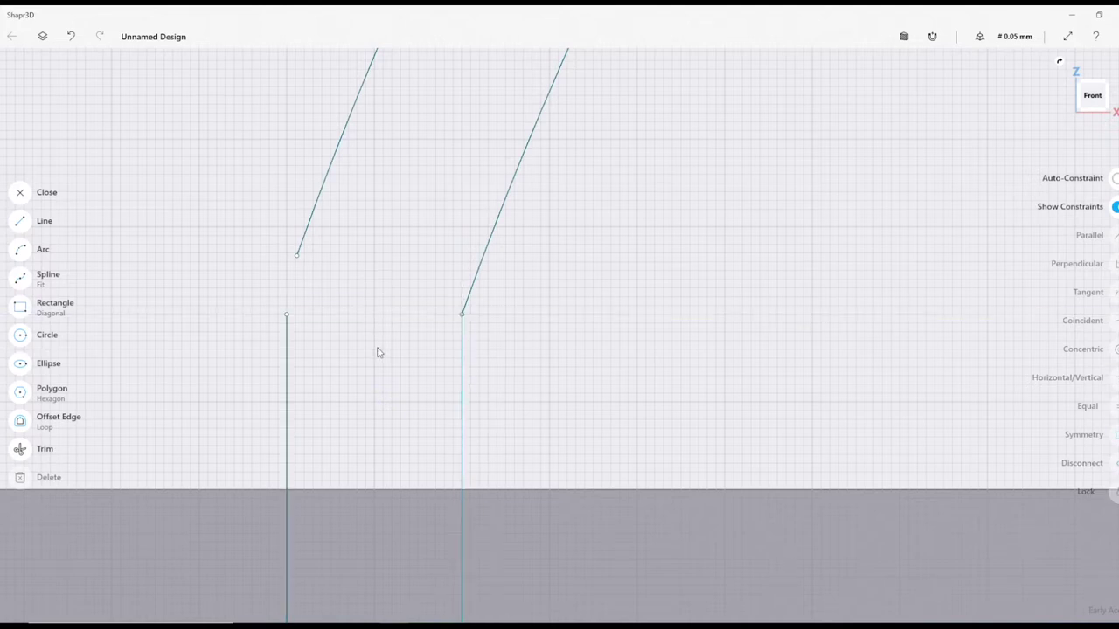
Draw a three-point arc of 1 mm radius, about 19.6°, joining the outer arch curve's open end to the small rectangle's outer upper corner
left_click(20, 251)
left_click(297, 255)
left_click(288, 314)
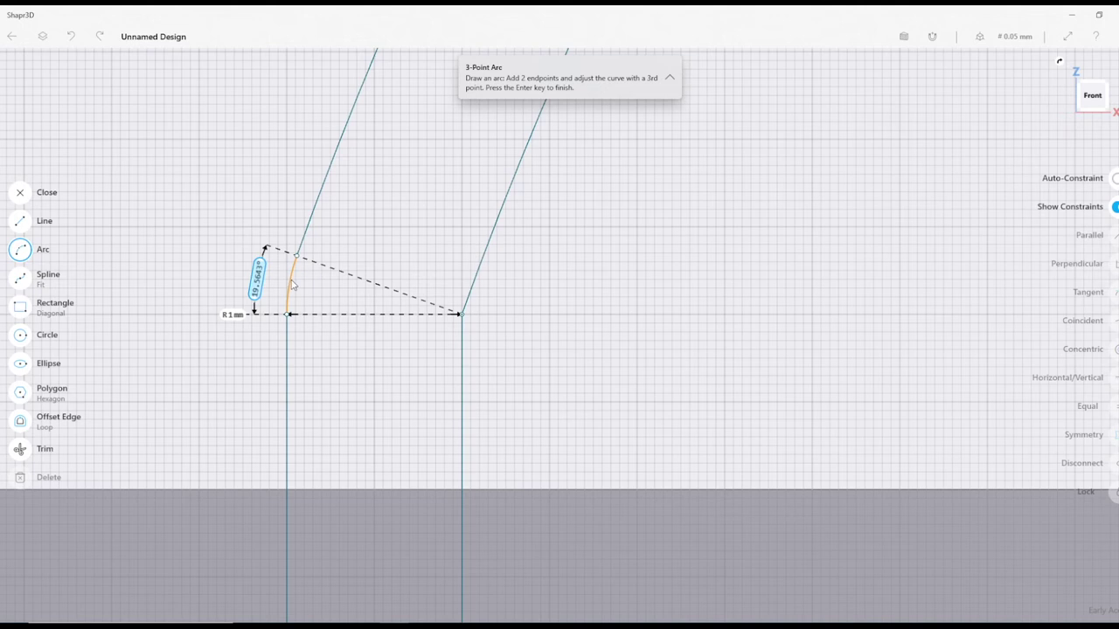
left_click(293, 286)
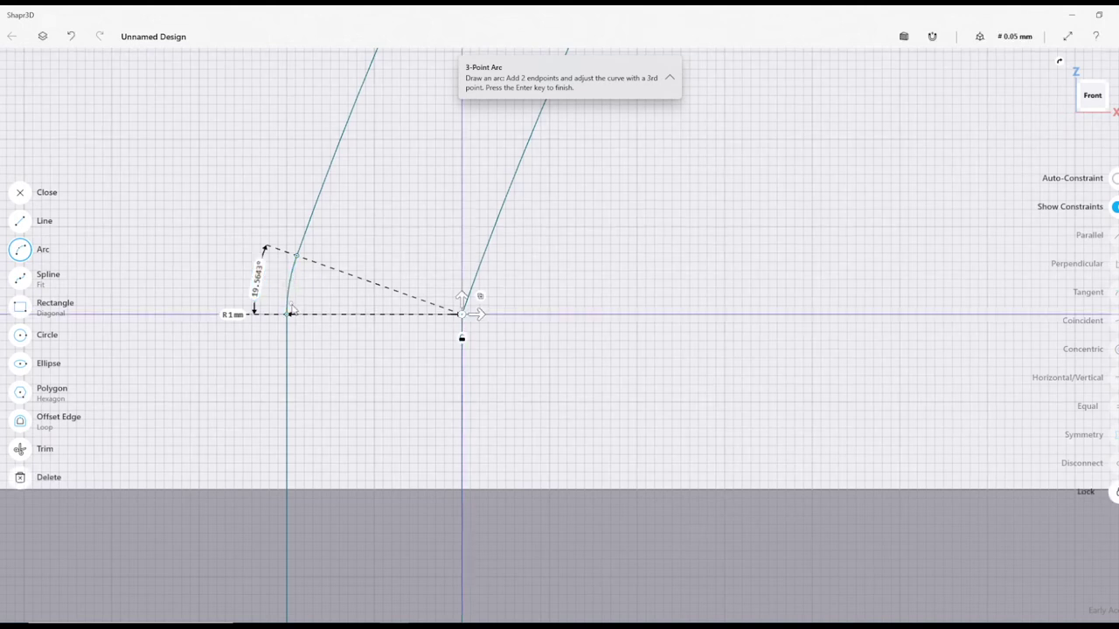
key("Escape")
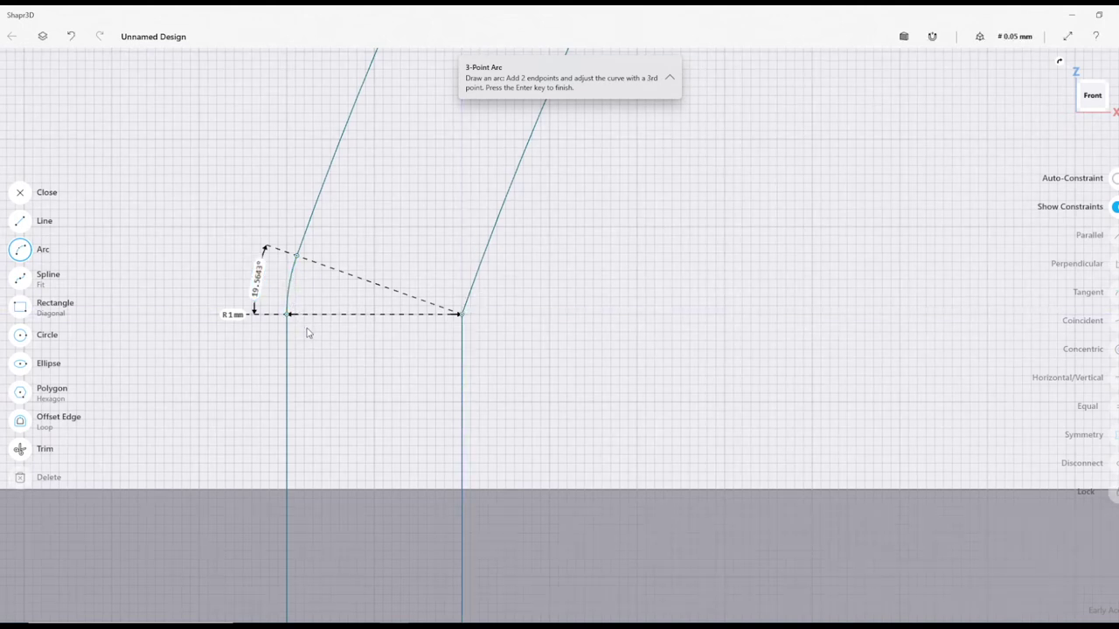
Close the arch's free end with a 1 mm line between the inner and outer curves, and exit the sketch
scroll(344, 362, "down", 10)
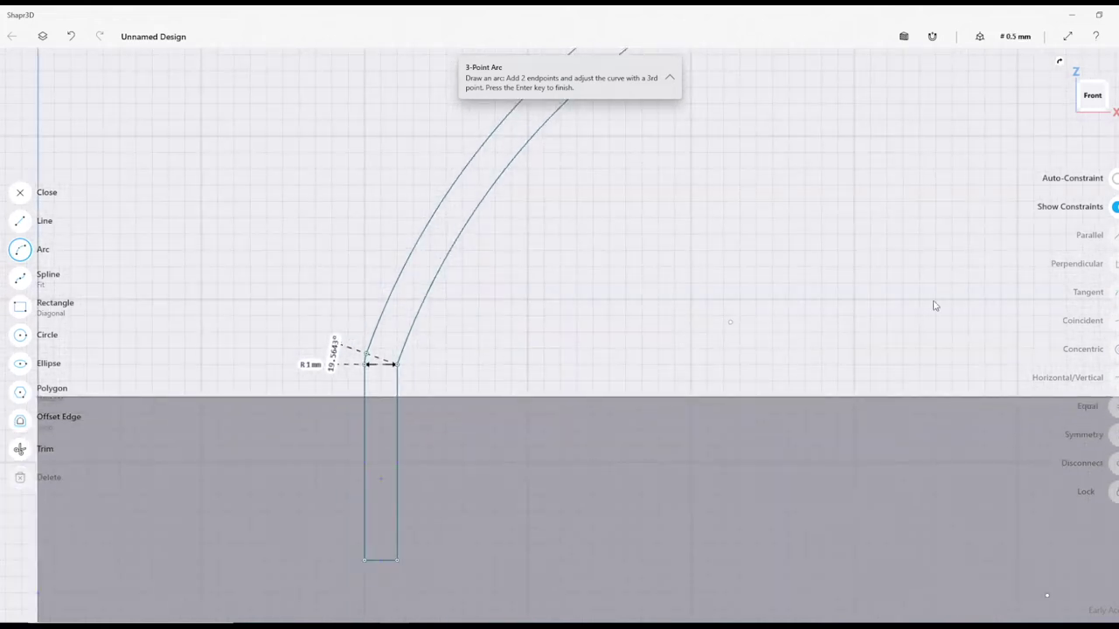
middle_click_drag(617, 327, 118, 267)
left_click(24, 224)
left_click(570, 325)
left_click(594, 315)
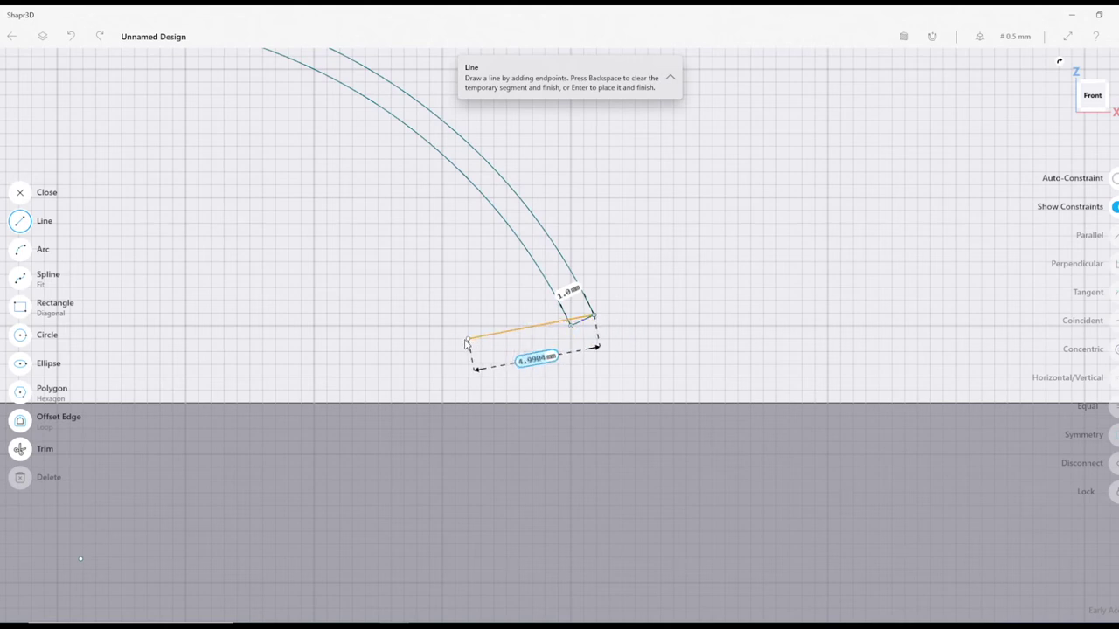
key("BackSpace")
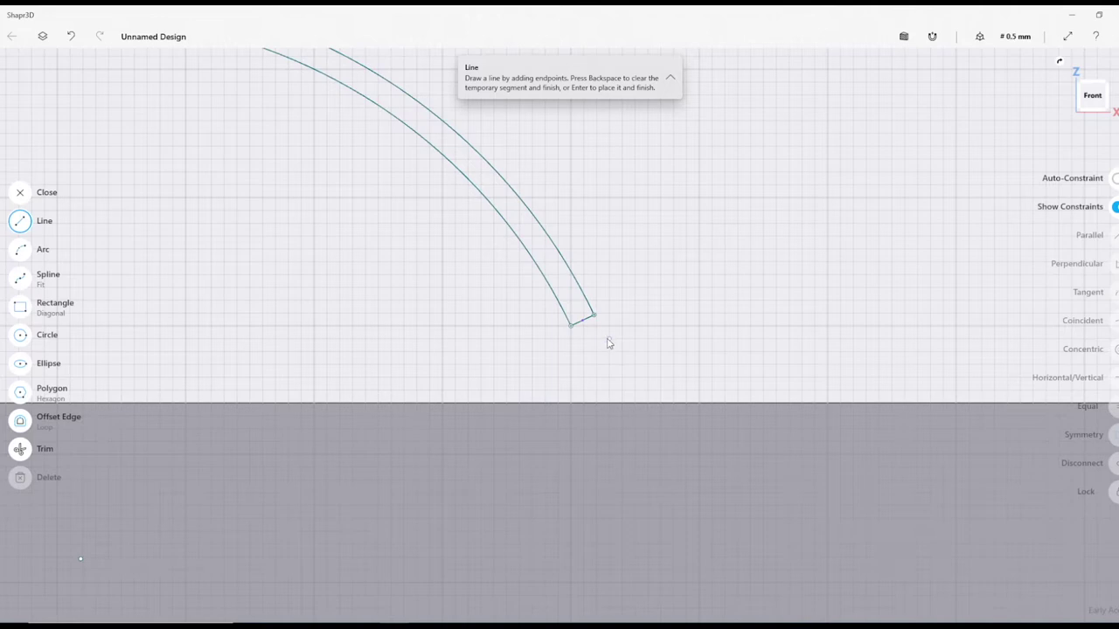
scroll(606, 345, "up", 1)
left_click(23, 193)
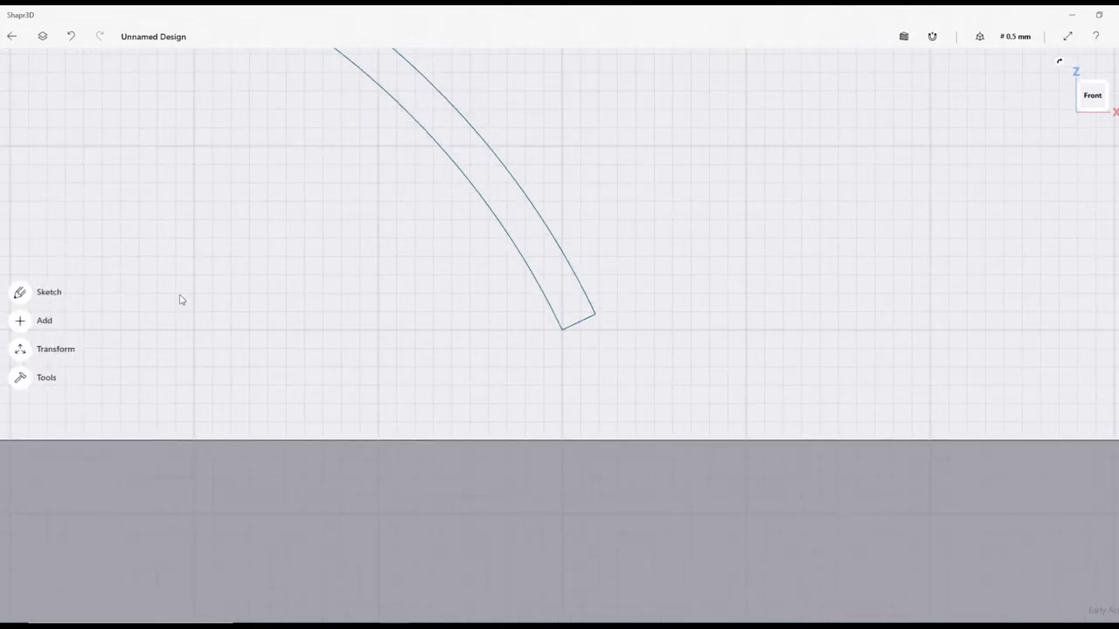
Examine both corners where the closing line meets the inner and outer arch curves
scroll(551, 358, "up", 10)
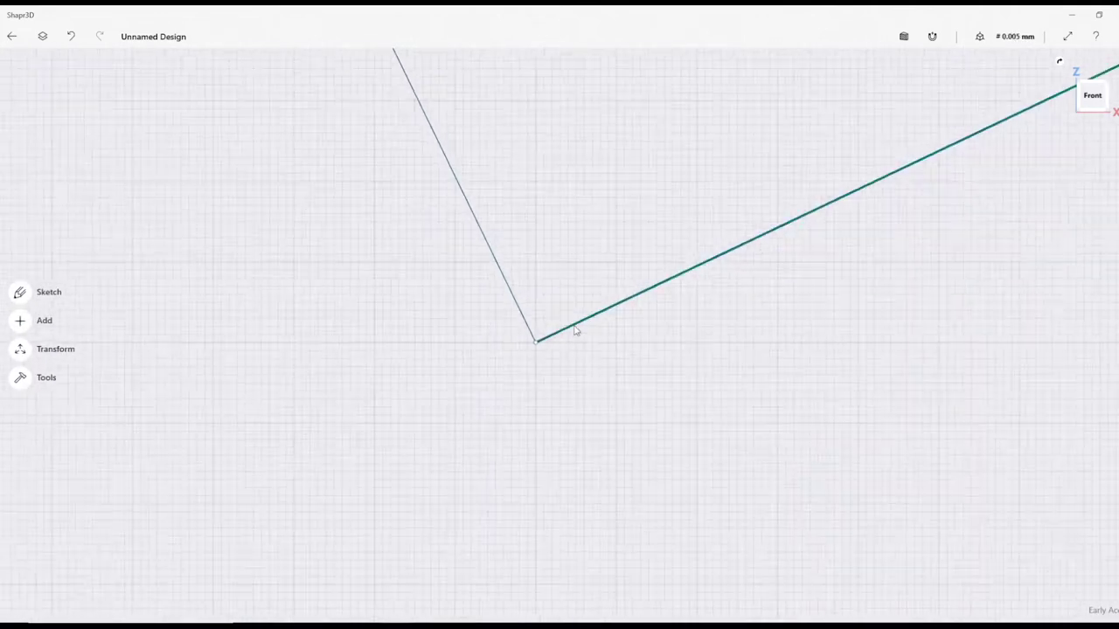
scroll(577, 369, "down", 3)
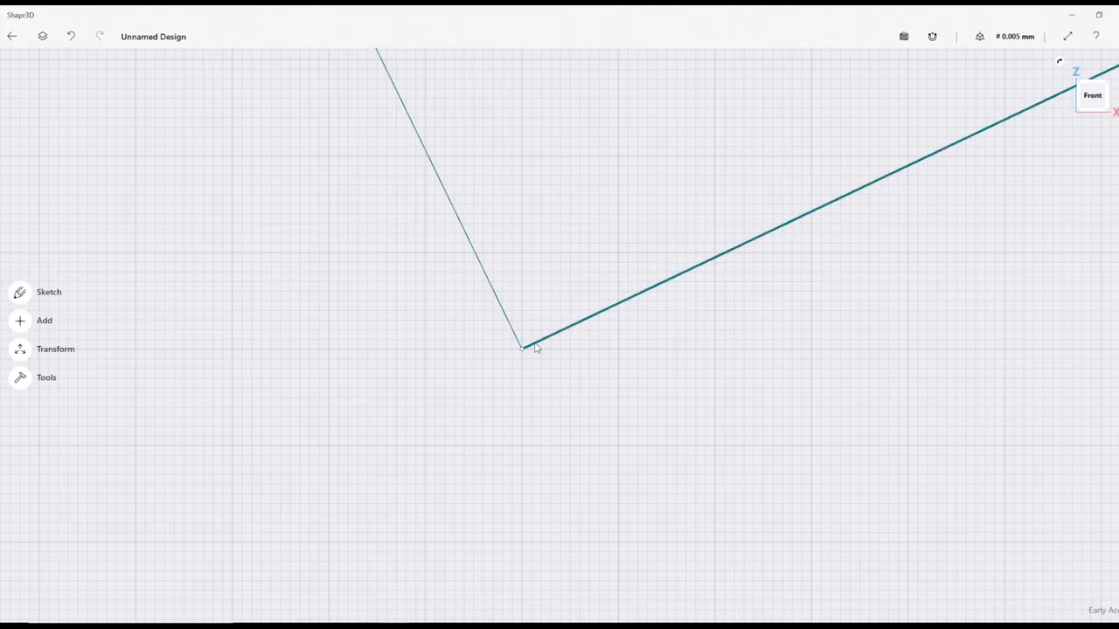
left_click(535, 342)
mouse_move(522, 350)
left_mouse_down()
mouse_move(531, 374)
mouse_move(520, 353)
left_mouse_up()
left_click(520, 351)
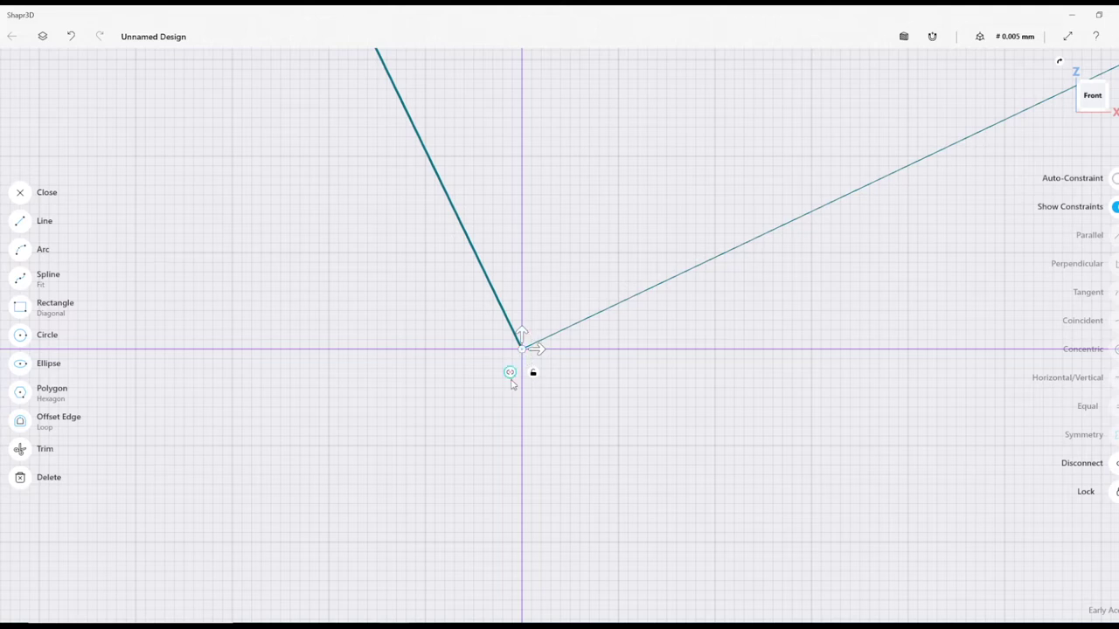
mouse_move(772, 305)
middle_mouse_down()
mouse_move(32, 517)
mouse_move(586, 222)
mouse_move(245, 425)
middle_mouse_up()
scroll(637, 300, "down", 2)
middle_click_drag(638, 299, 395, 515)
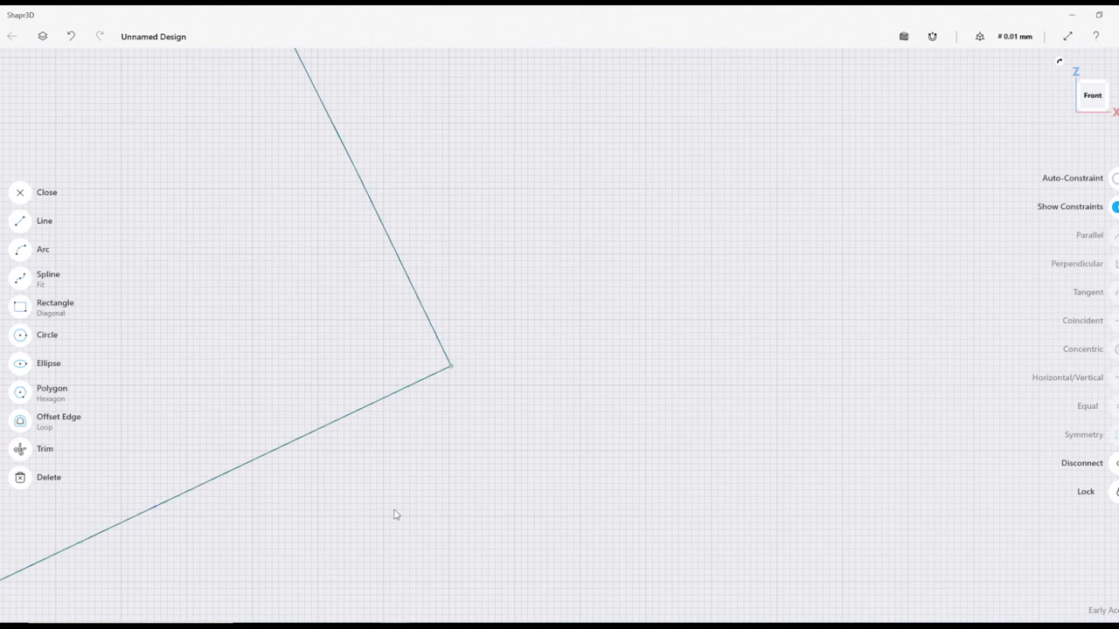
left_click(450, 366)
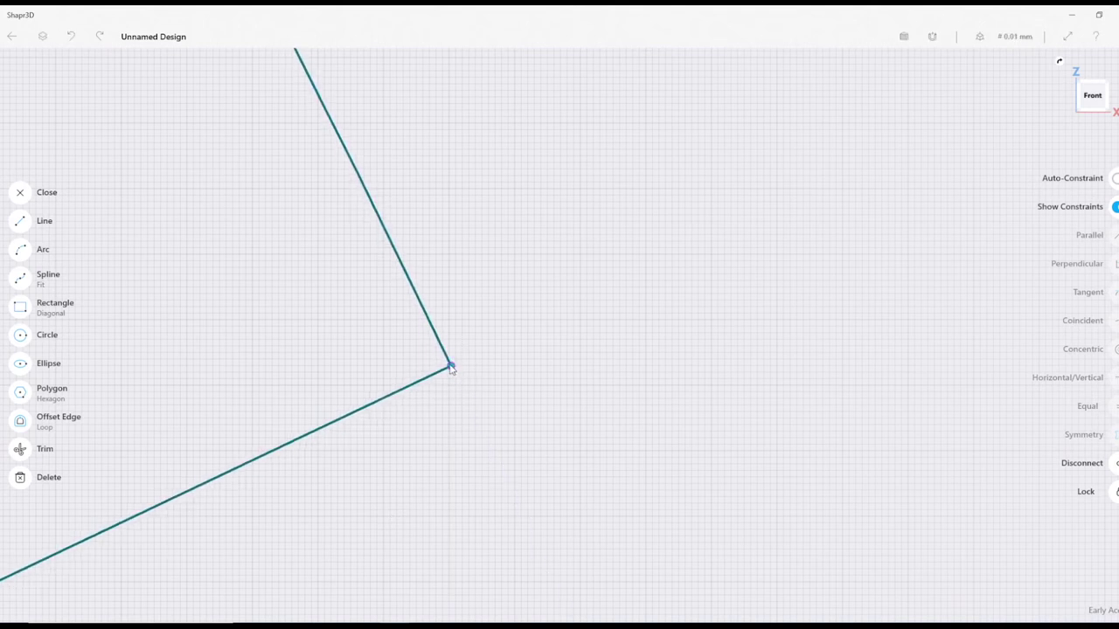
scroll(445, 443, "down", 10)
key("Escape")
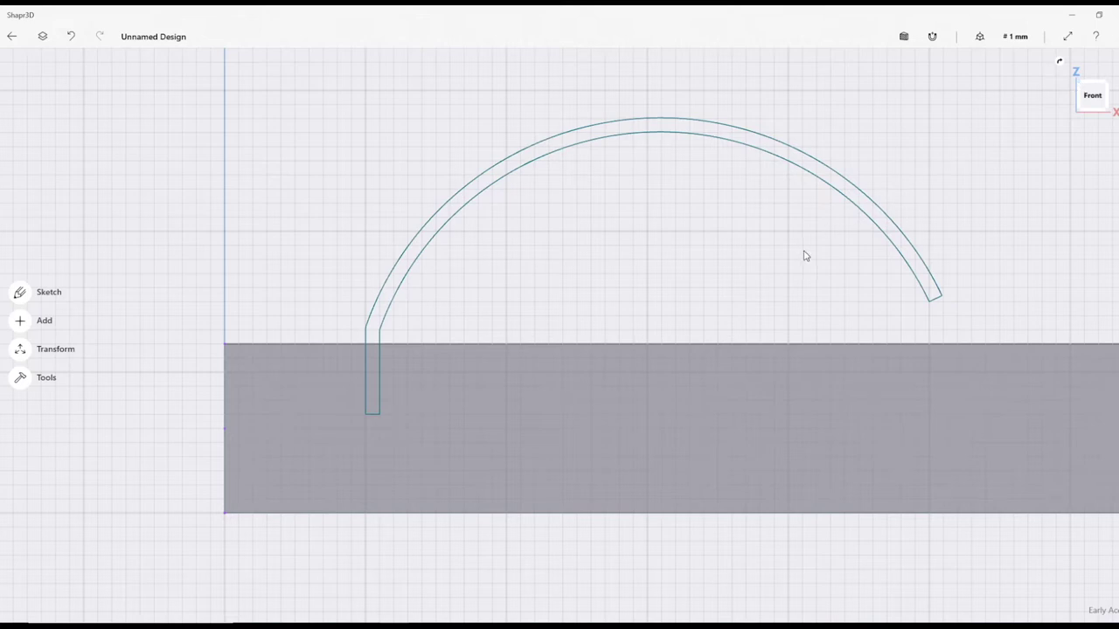
Cut a slot across the bar by extruding the part of the profile inside its front face by -36.3 mm
right_click_drag(657, 280, 704, 290)
left_click(699, 294)
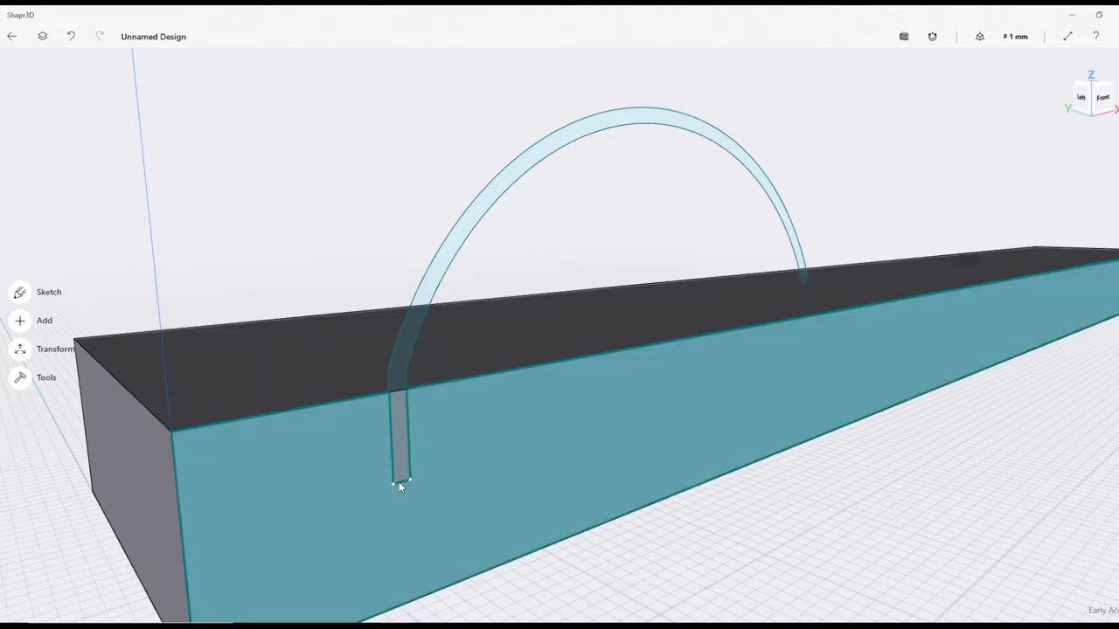
left_click(403, 451)
left_click_drag(413, 456, 188, 392)
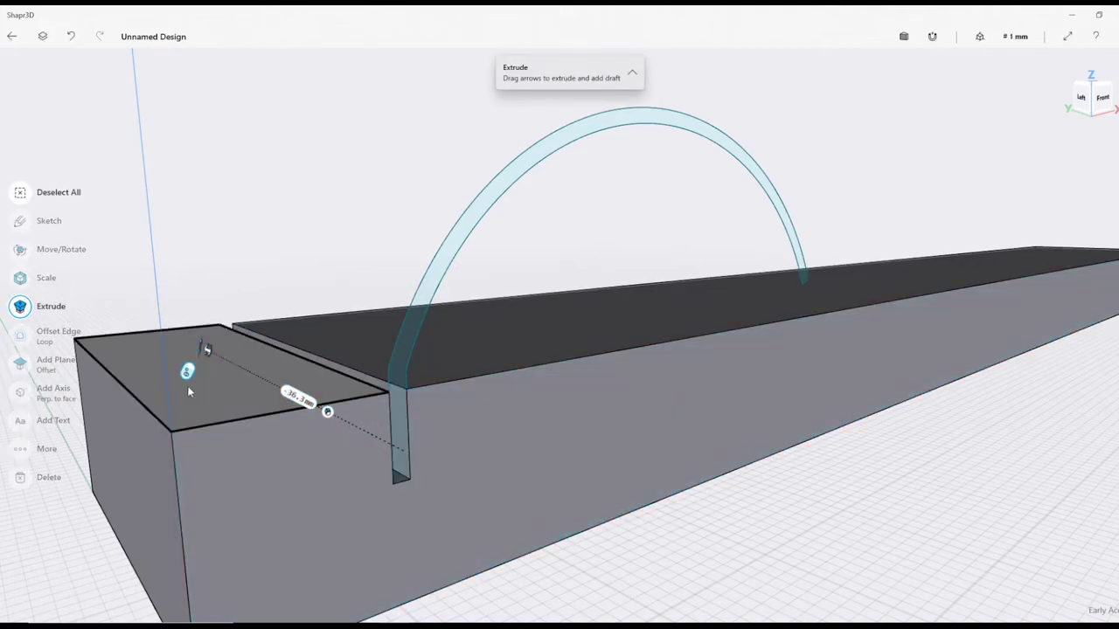
key("Escape")
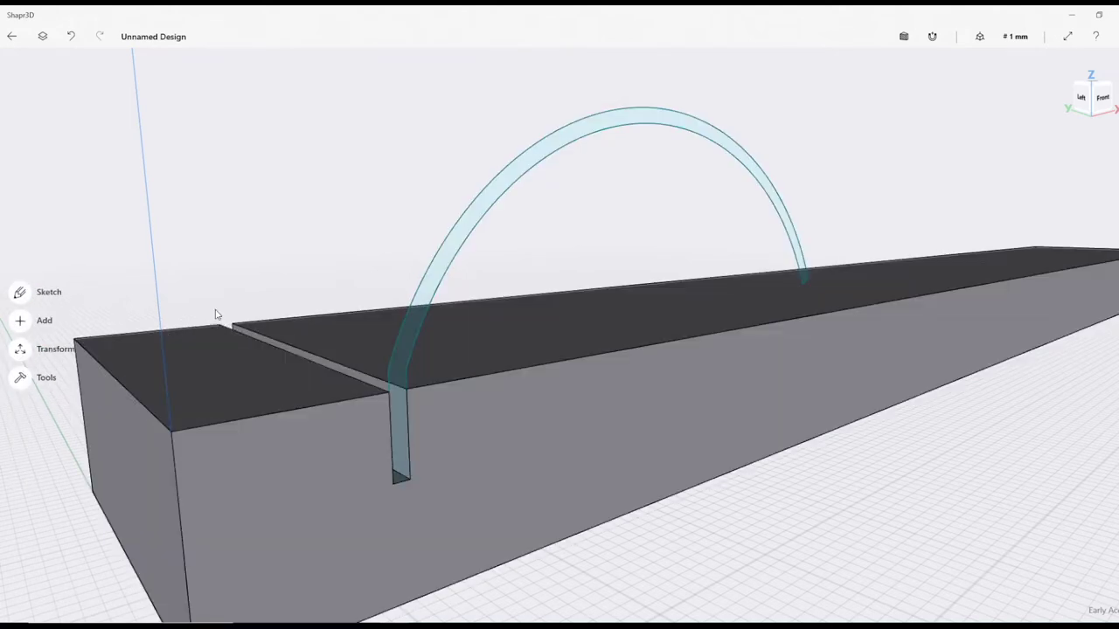
Extrude the complete arch profile by -30 mm across the full width of the bar
left_click(400, 402)
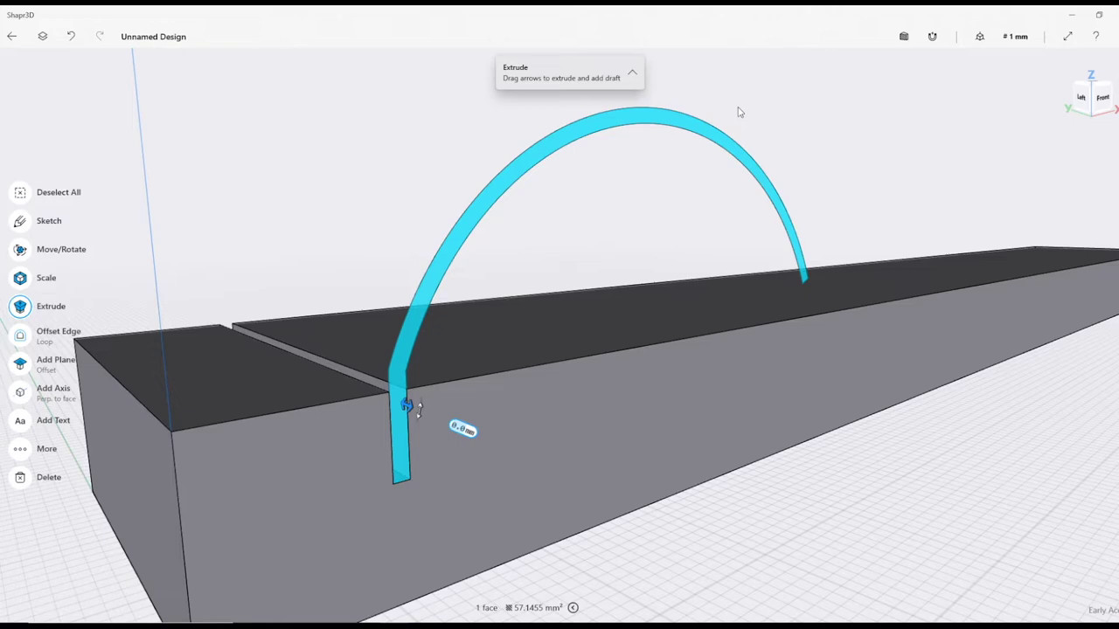
left_click_drag(408, 404, 239, 402)
right_click_drag(227, 415, 733, 324)
left_click_drag(485, 305, 323, 328)
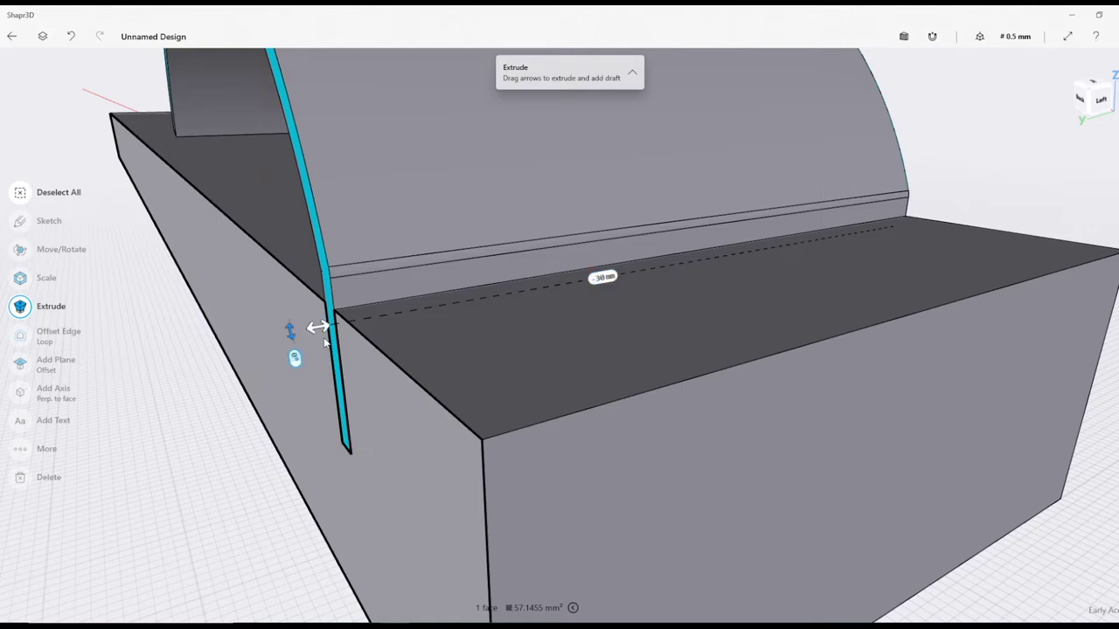
key("Escape")
scroll(341, 337, "down", 5)
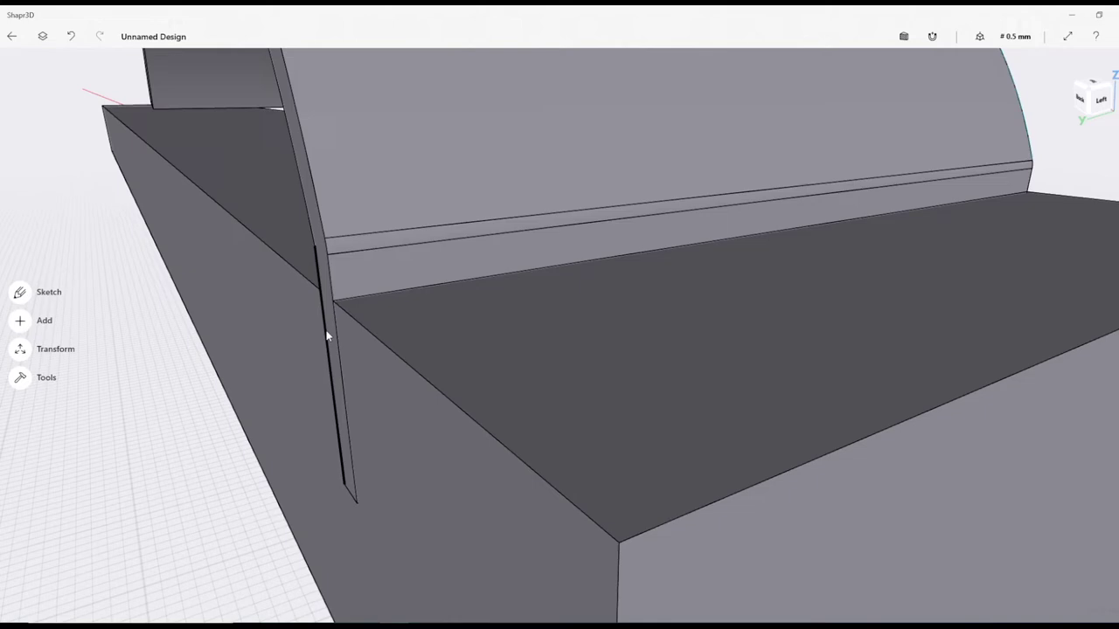
right_click_drag(345, 330, 291, 417)
right_click_drag(404, 427, 335, 282)
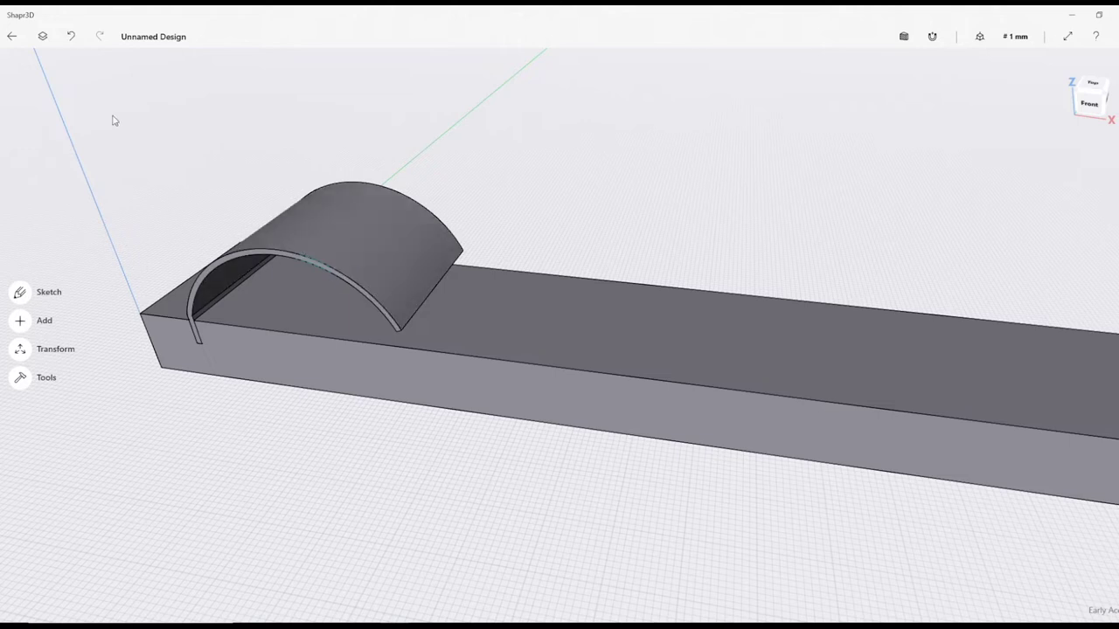
Hide Sketch plane 02 and Sketch plane 01
left_click(42, 38)
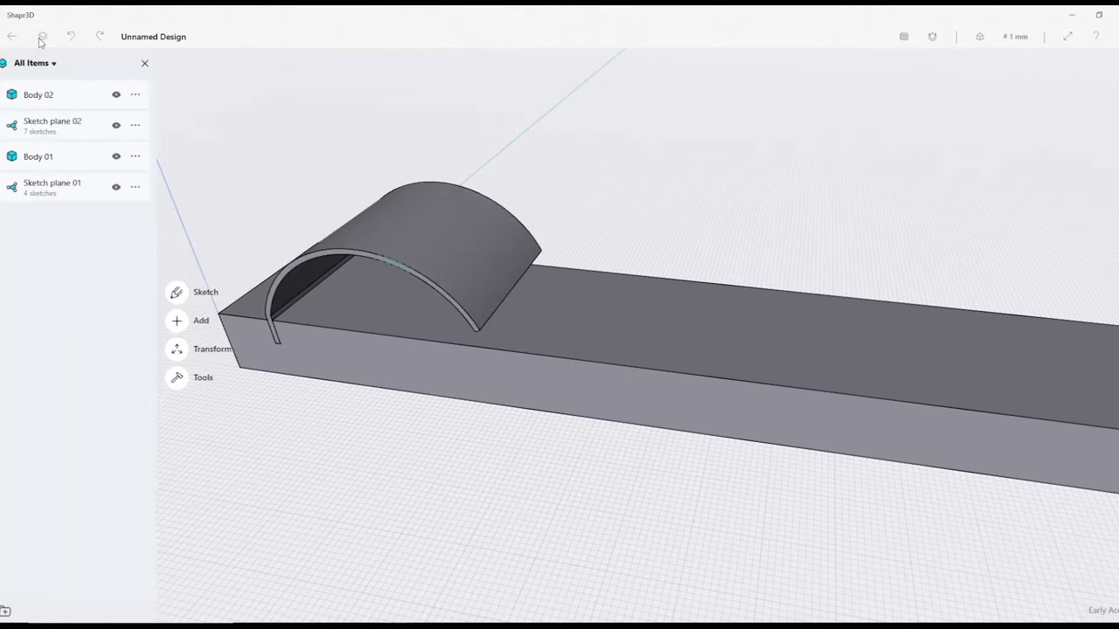
left_click(125, 125)
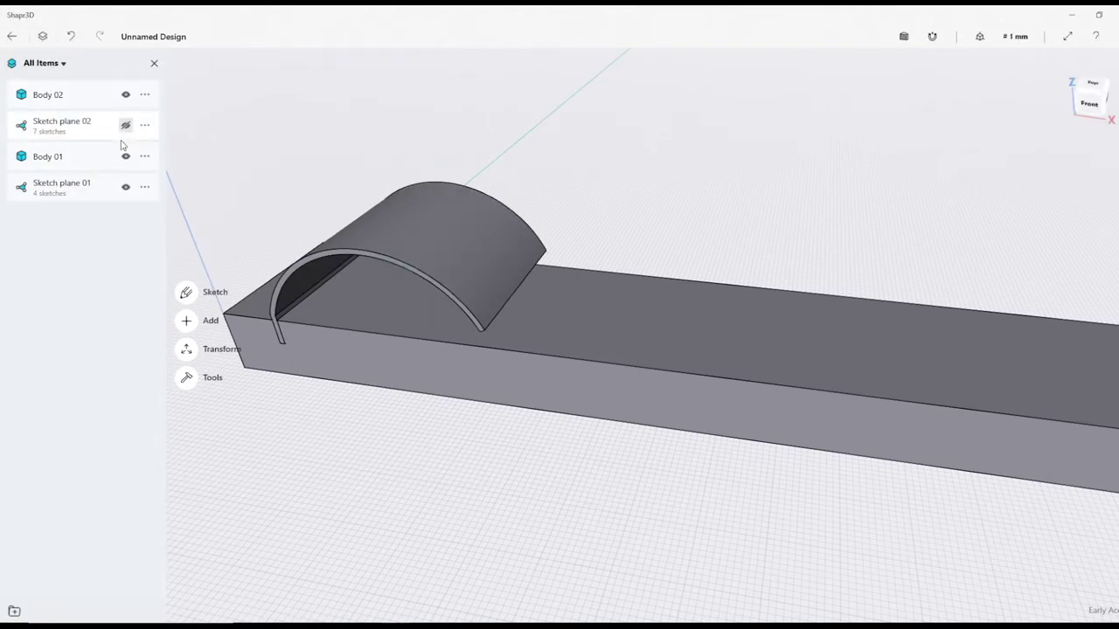
left_click(125, 188)
Check the arch and bar bodies separately by hiding and reshowing Body 02, and doing the same for Body 01
left_click(125, 95)
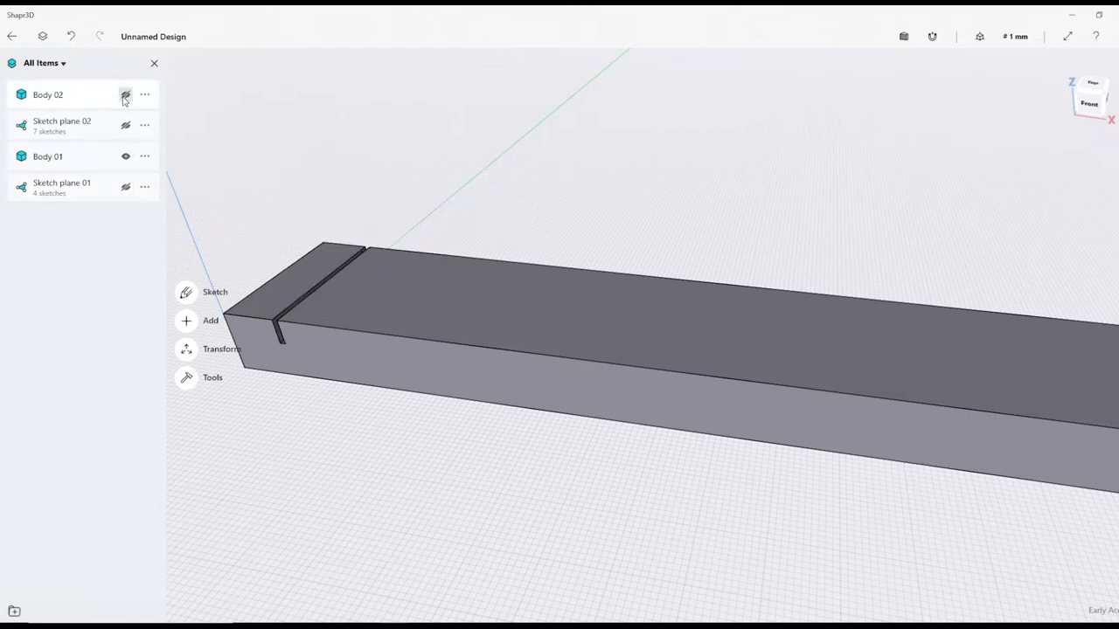
left_click(125, 94)
left_click(125, 156)
left_click(125, 156)
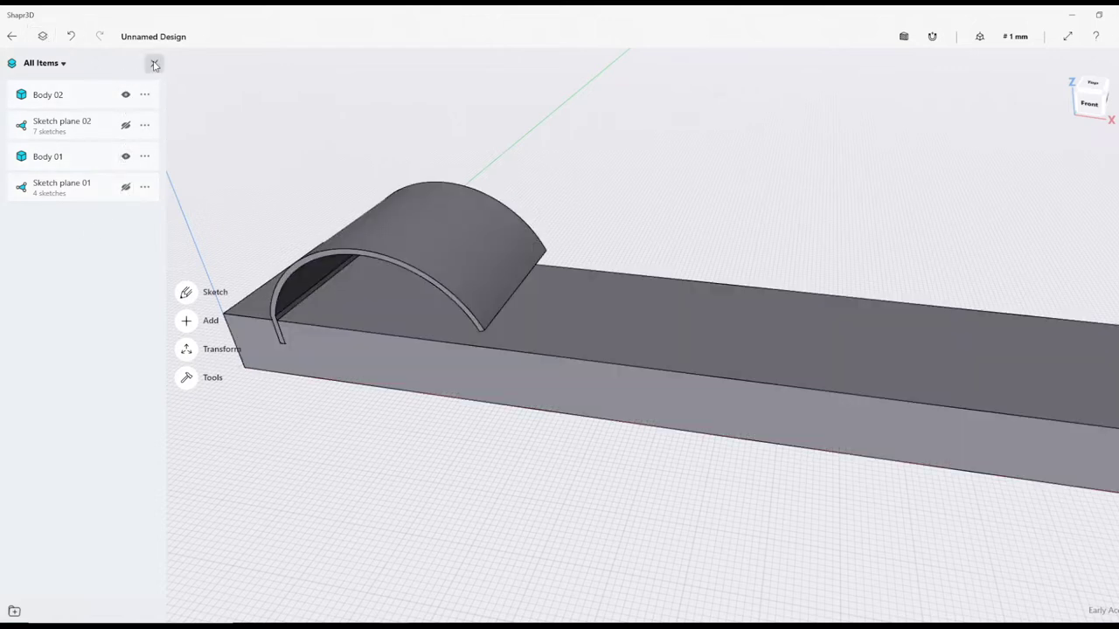
left_click(154, 63)
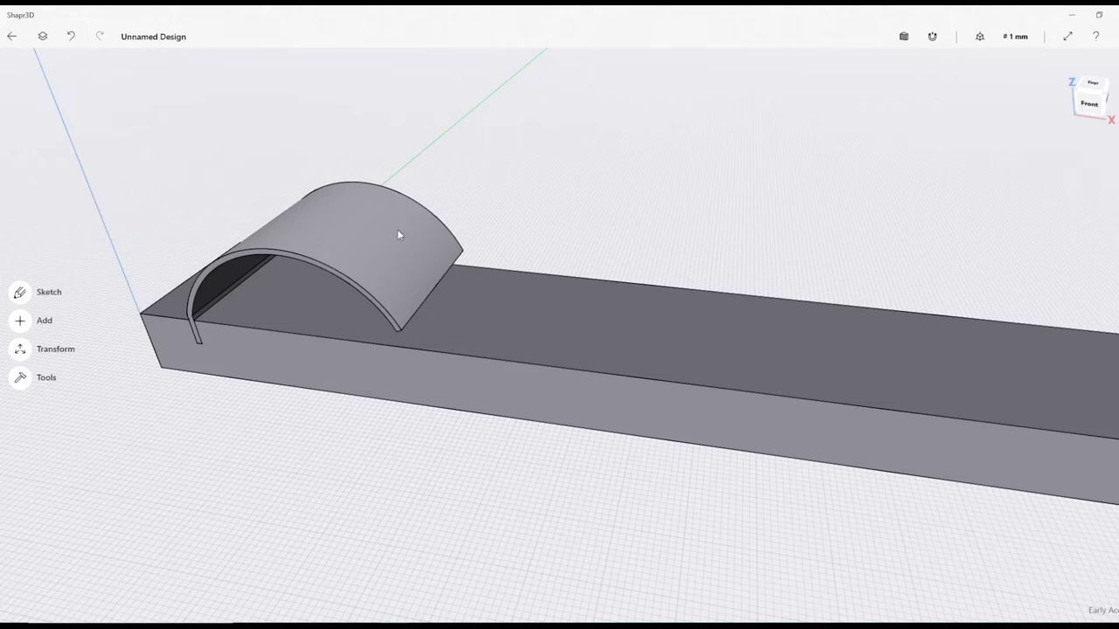
Sketch a circle 2 mm in diameter on the ground plane, in front of the bar near its origin end
left_click(20, 297)
left_click(18, 339)
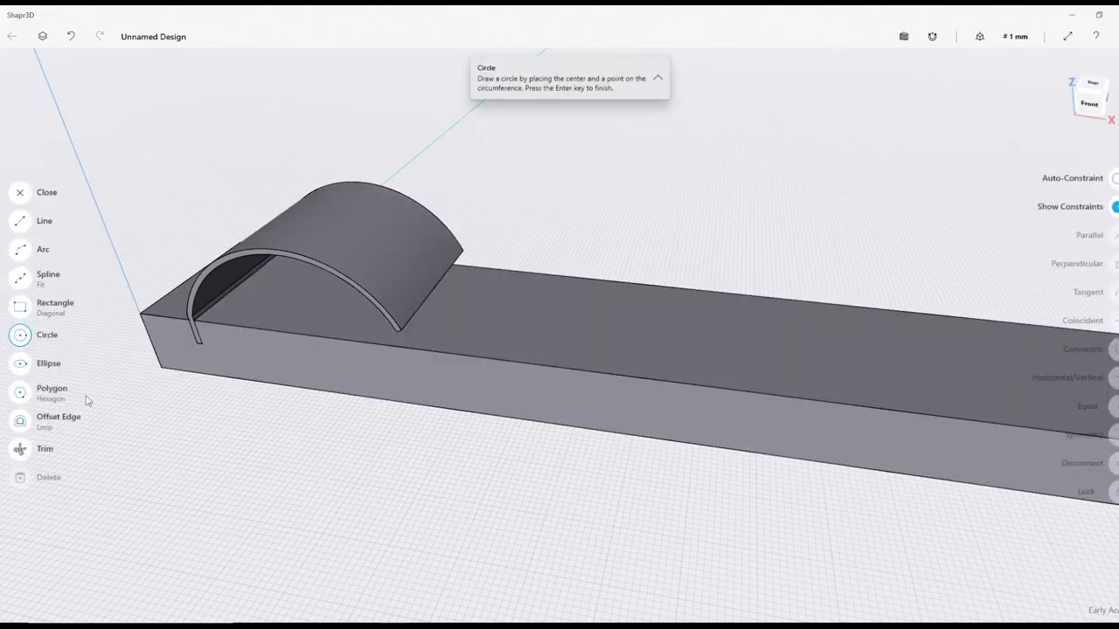
left_click(187, 419)
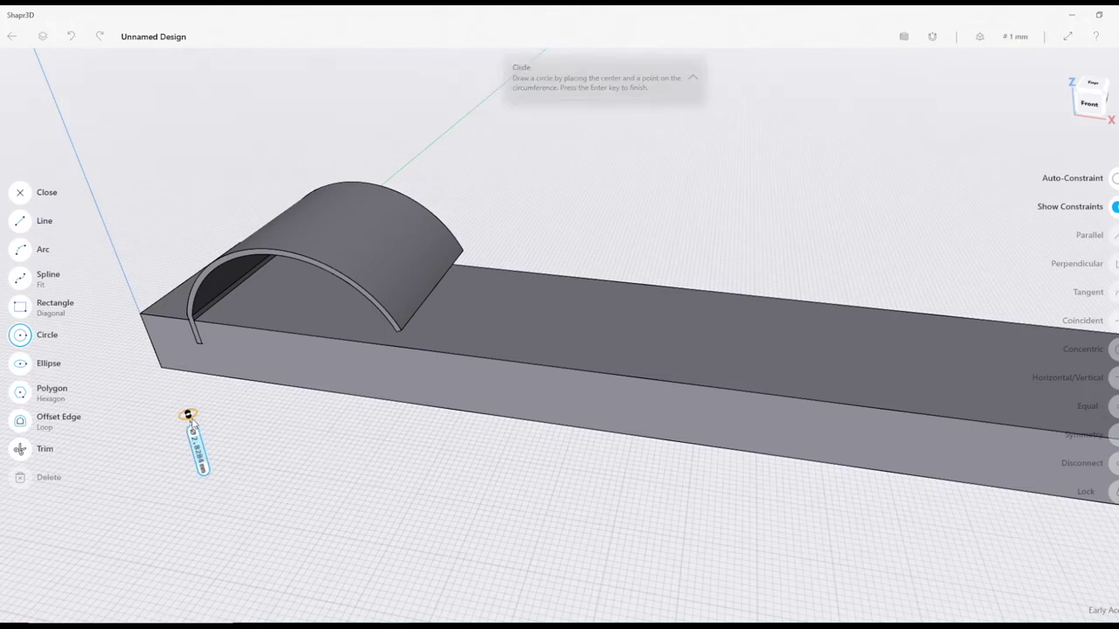
left_click(202, 428)
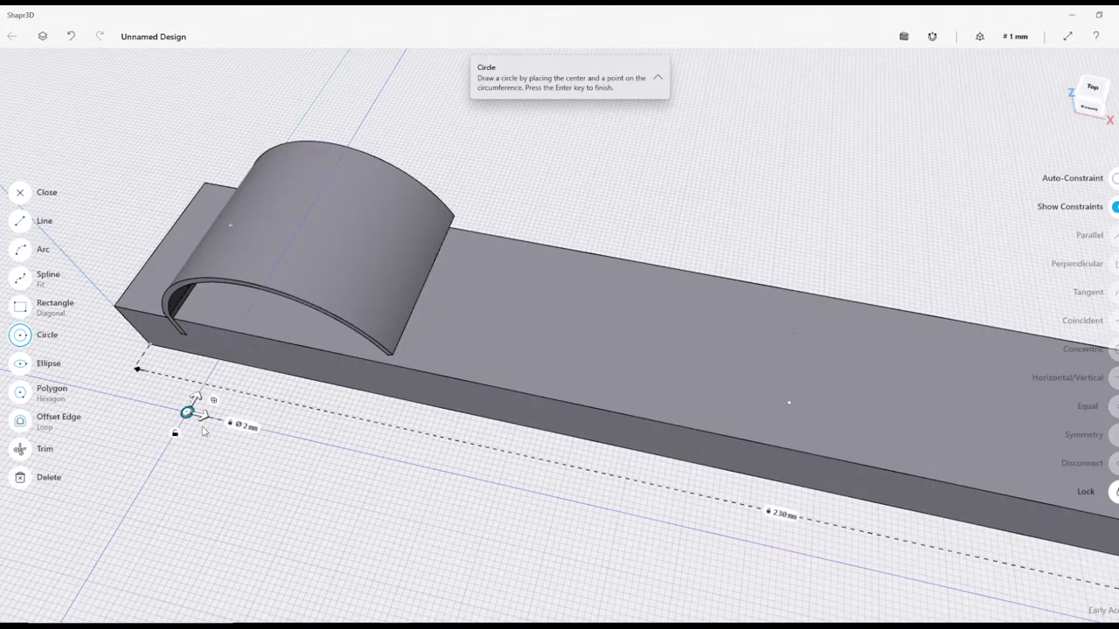
left_click(20, 193)
Extrude the 2 mm circle upwards by 220 mm into a thin rod
scroll(100, 415, "up", 5)
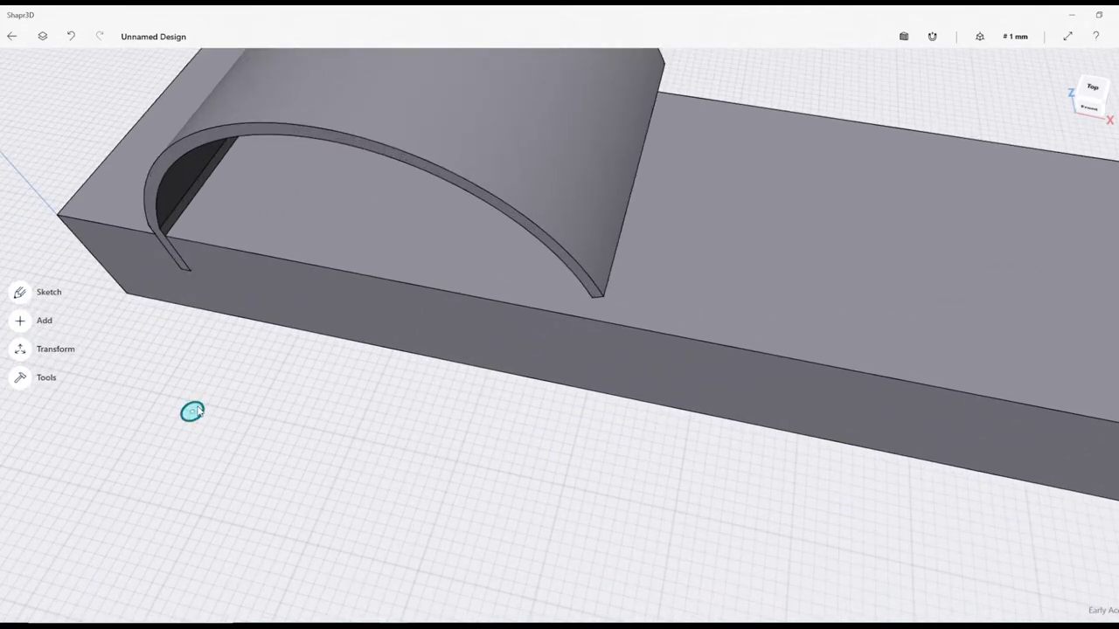
left_click(194, 412)
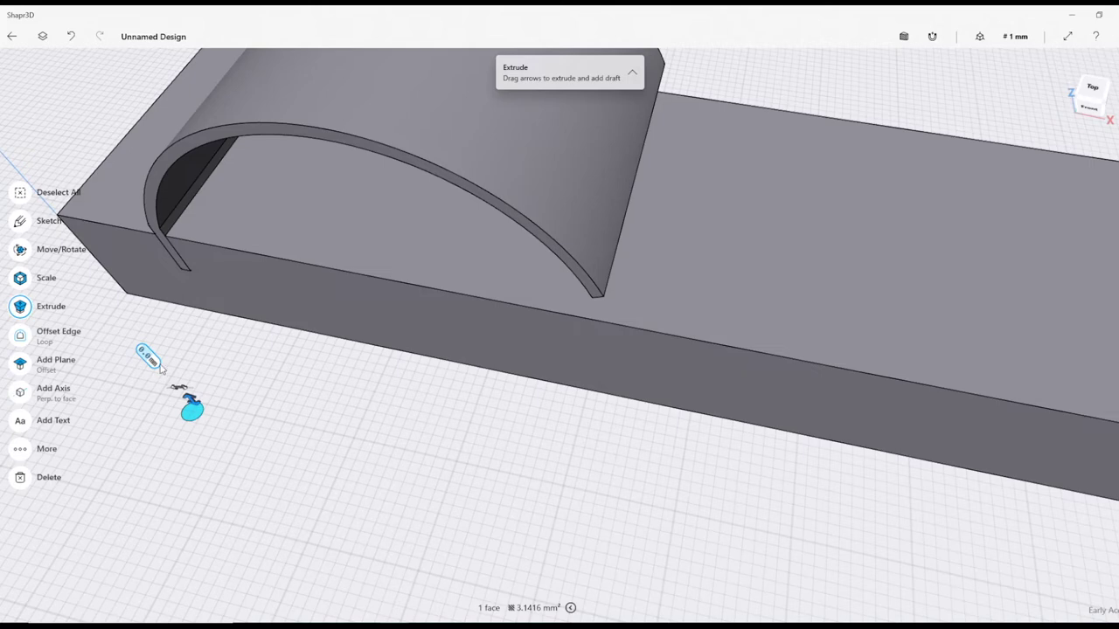
type("0")
key("Return")
scroll(158, 370, "down", 5)
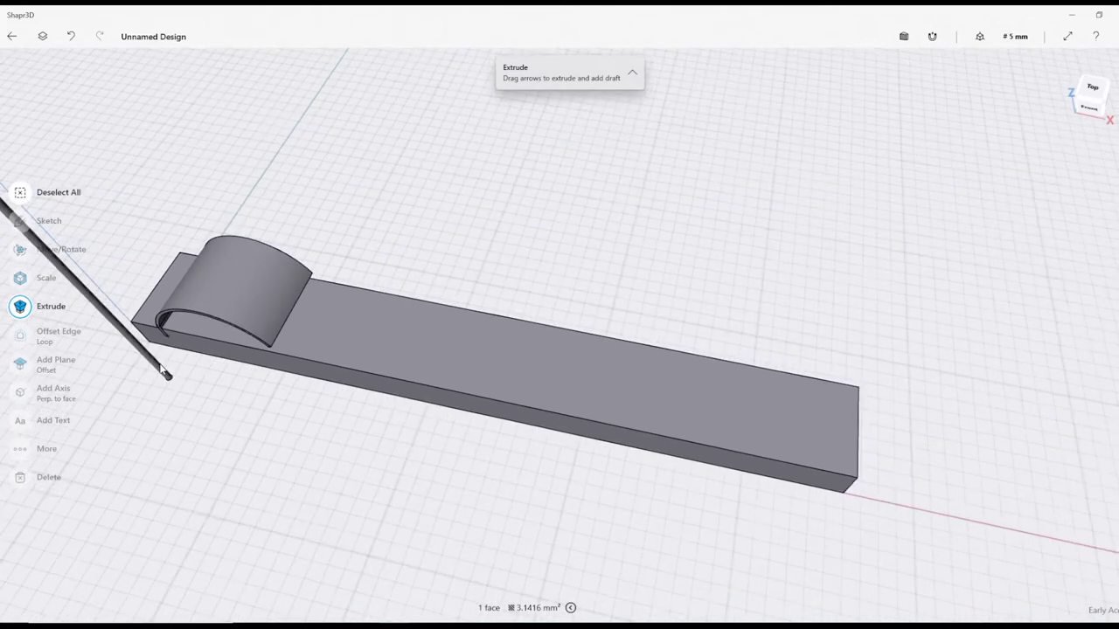
right_click_drag(155, 372, 422, 342)
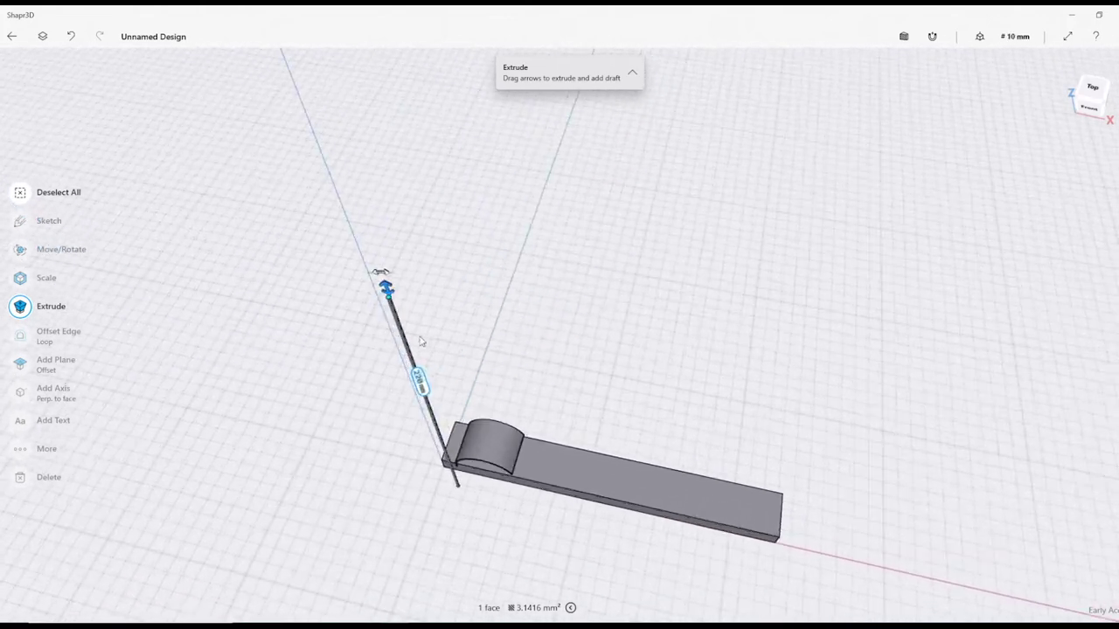
Sketch a circle about 2.44 mm in diameter on the rod's top face, concentric with the rod
scroll(420, 340, "up", 3)
scroll(421, 340, "up", 3)
left_click(411, 323)
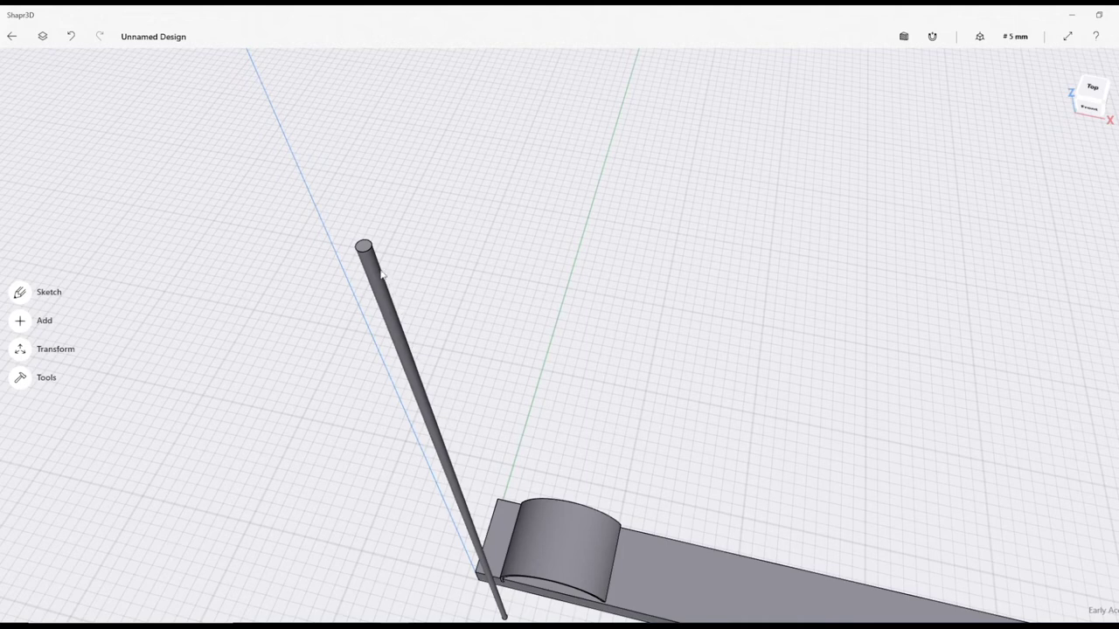
scroll(350, 269, "down", 2)
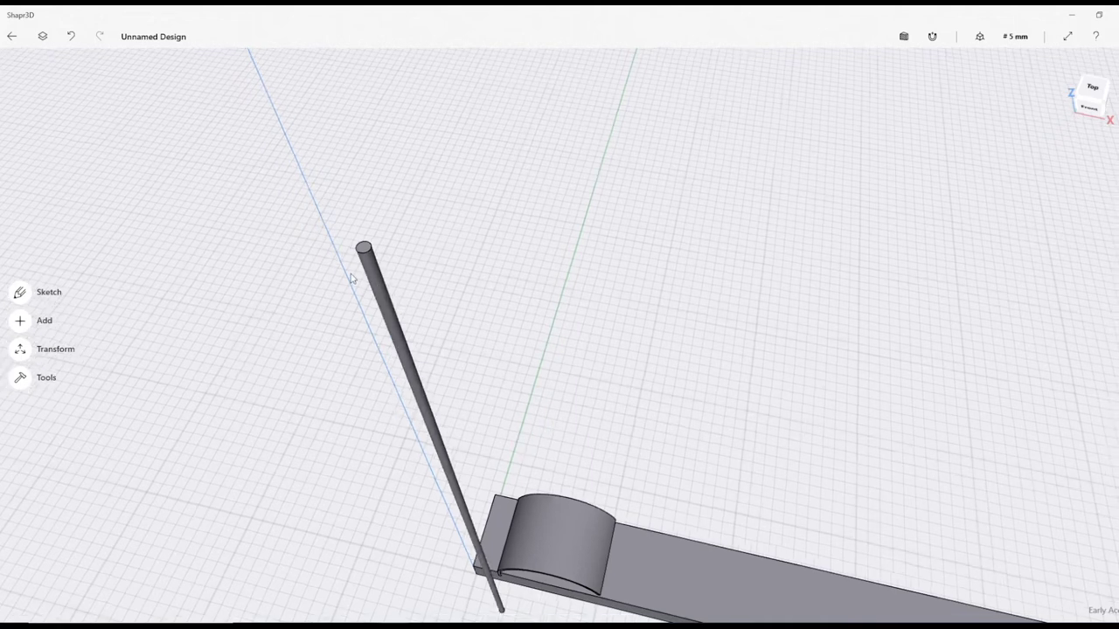
scroll(350, 269, "up", 3)
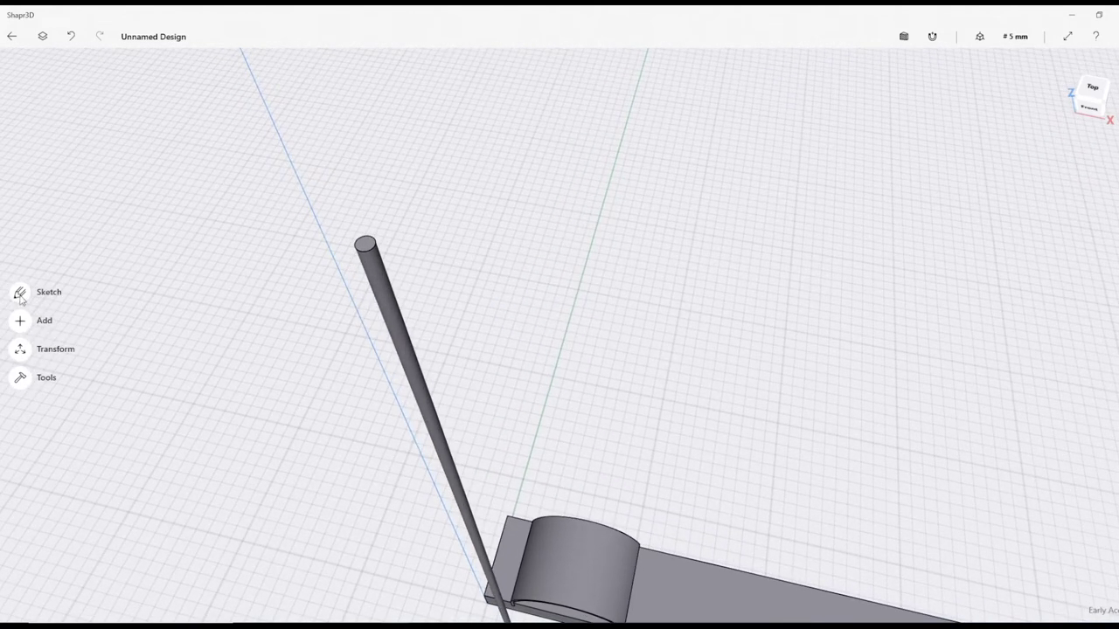
left_click(20, 295)
left_click(366, 244)
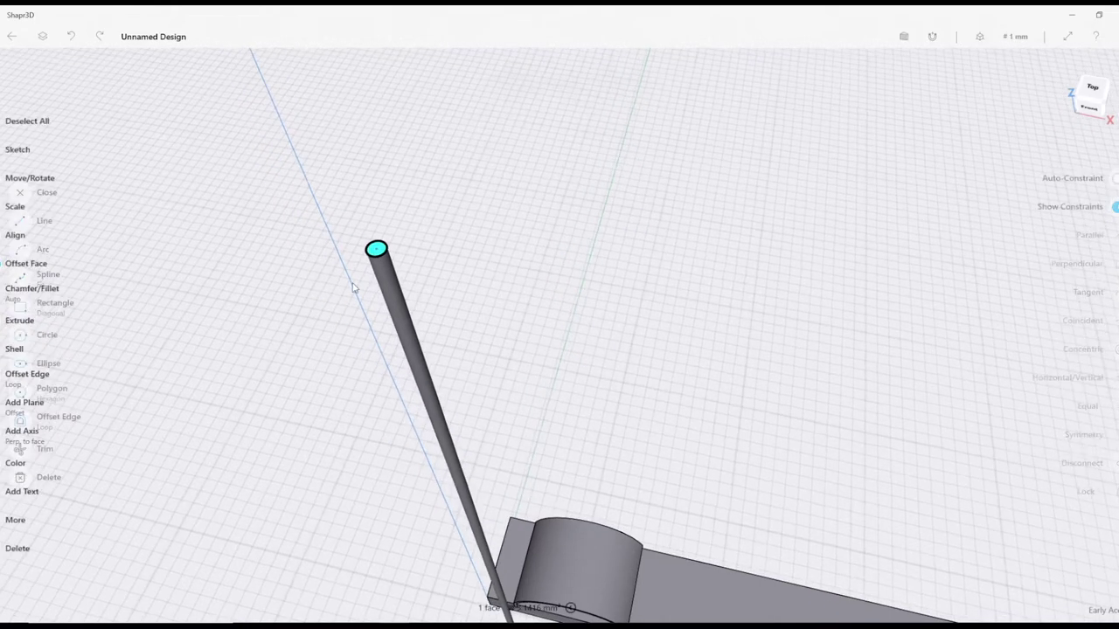
left_click(23, 149)
left_click(21, 335)
left_click(568, 334)
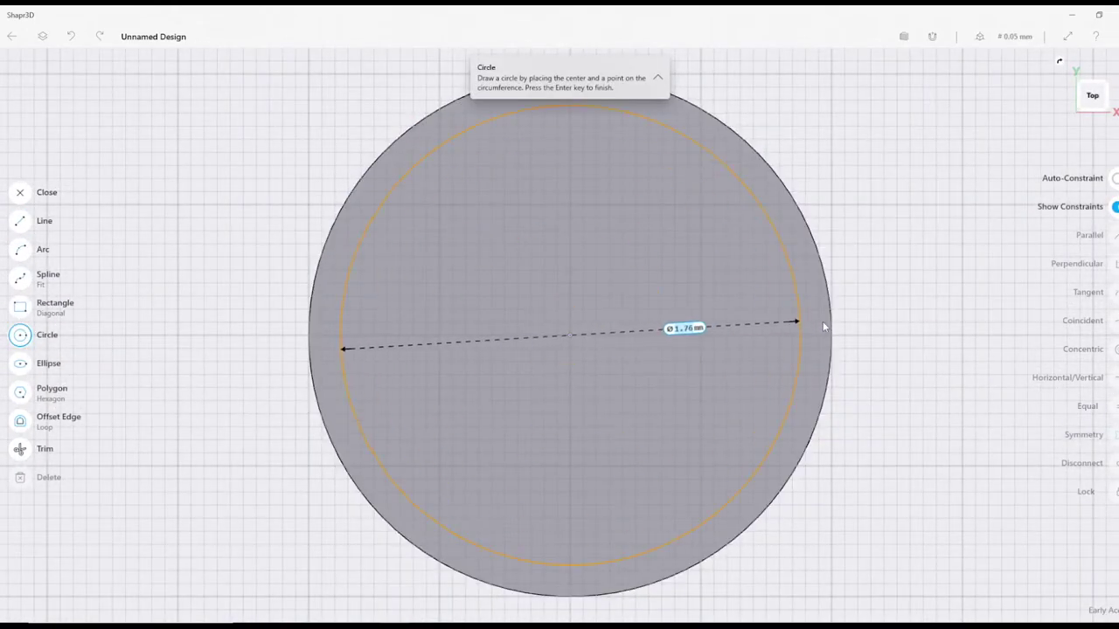
left_click(889, 341)
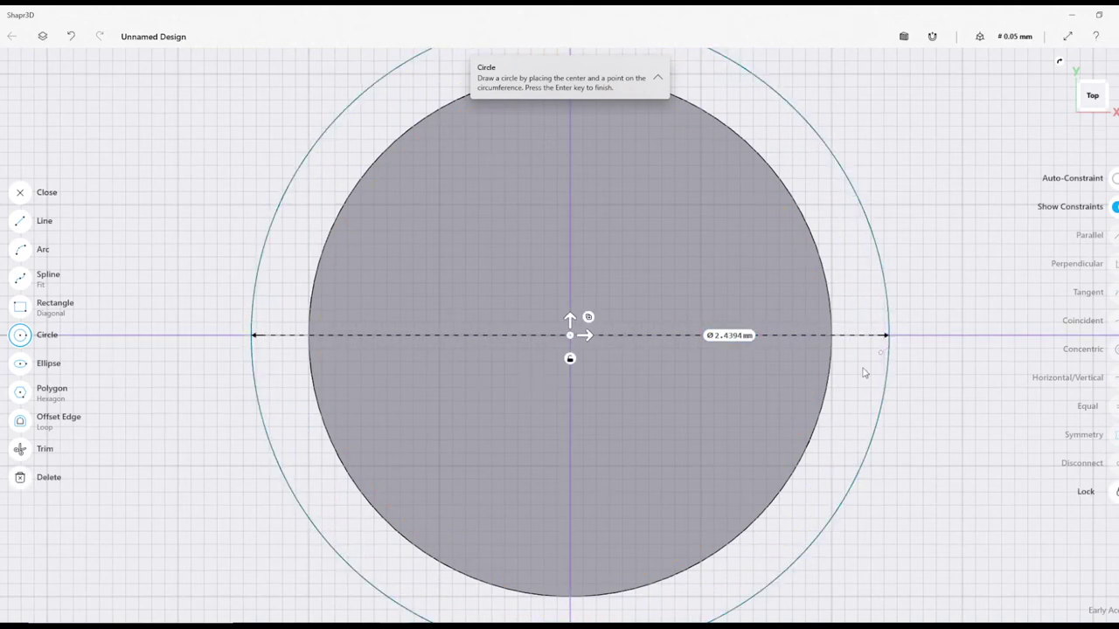
scroll(819, 392, "down", 5)
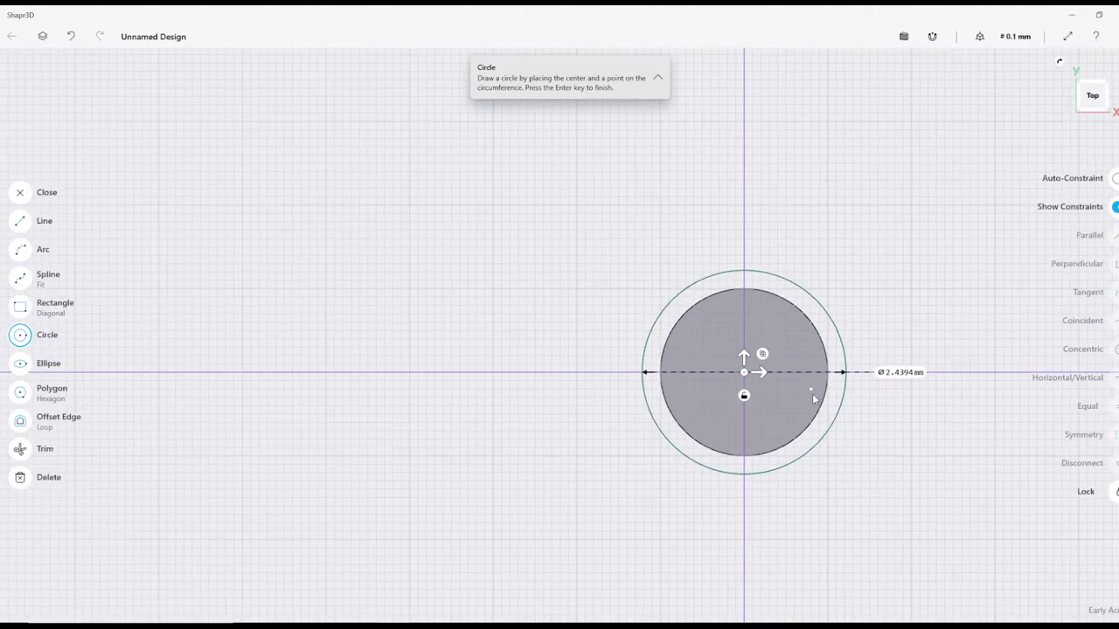
left_click(23, 193)
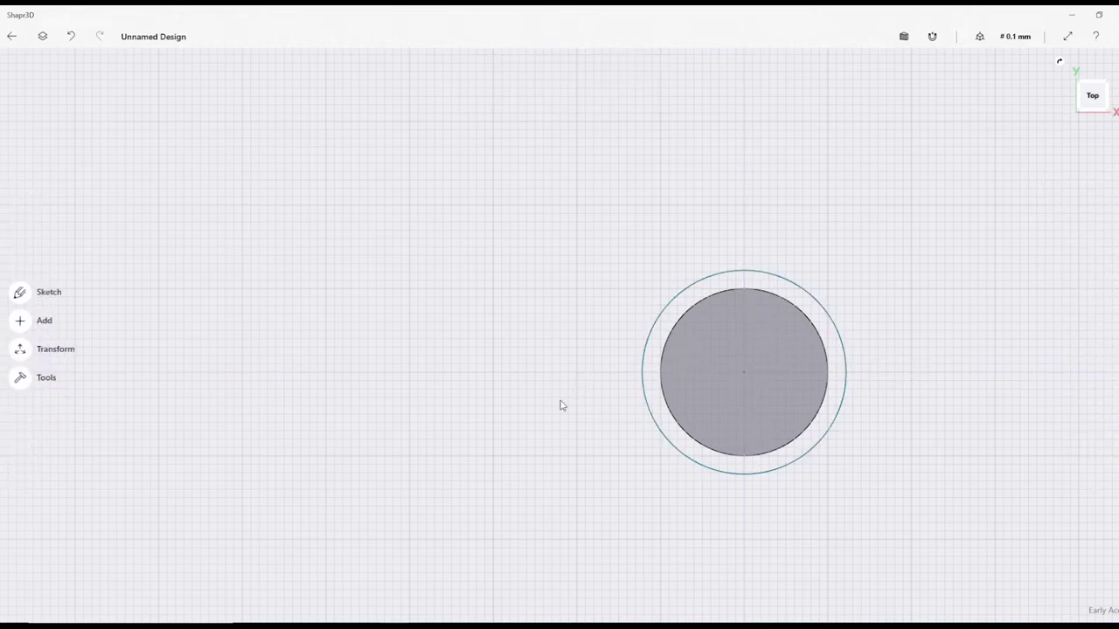
Extrude the ring between the rod's top edge and the larger circle partway down the rod as a sleeve
mouse_move(542, 426)
right_mouse_down()
mouse_move(532, 390)
mouse_move(624, 455)
right_mouse_up()
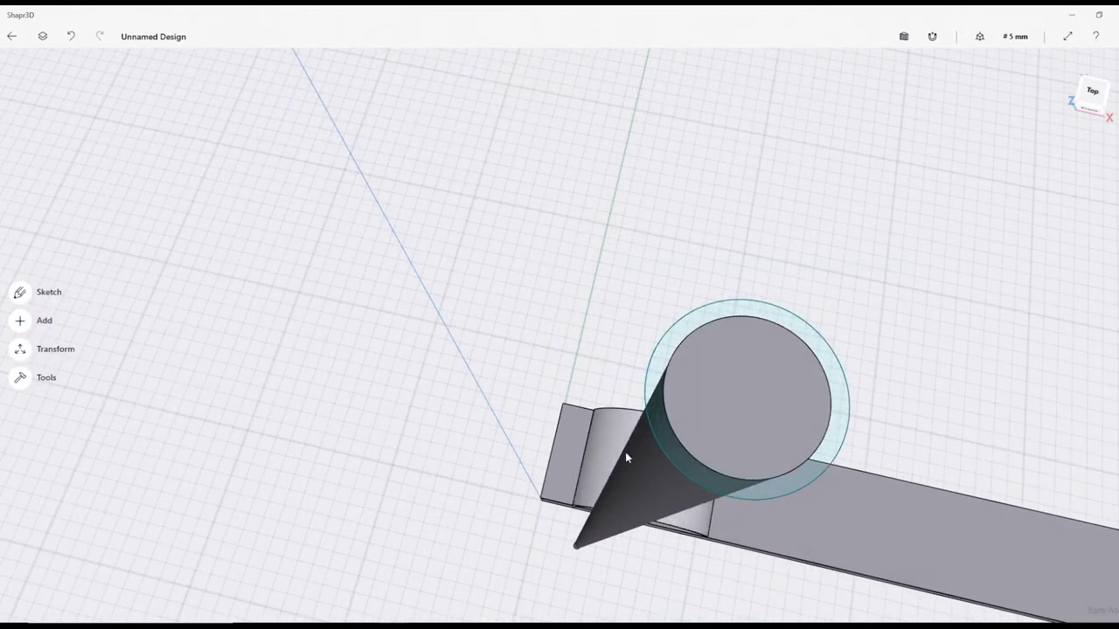
right_click_drag(661, 421, 395, 215)
left_click(405, 208)
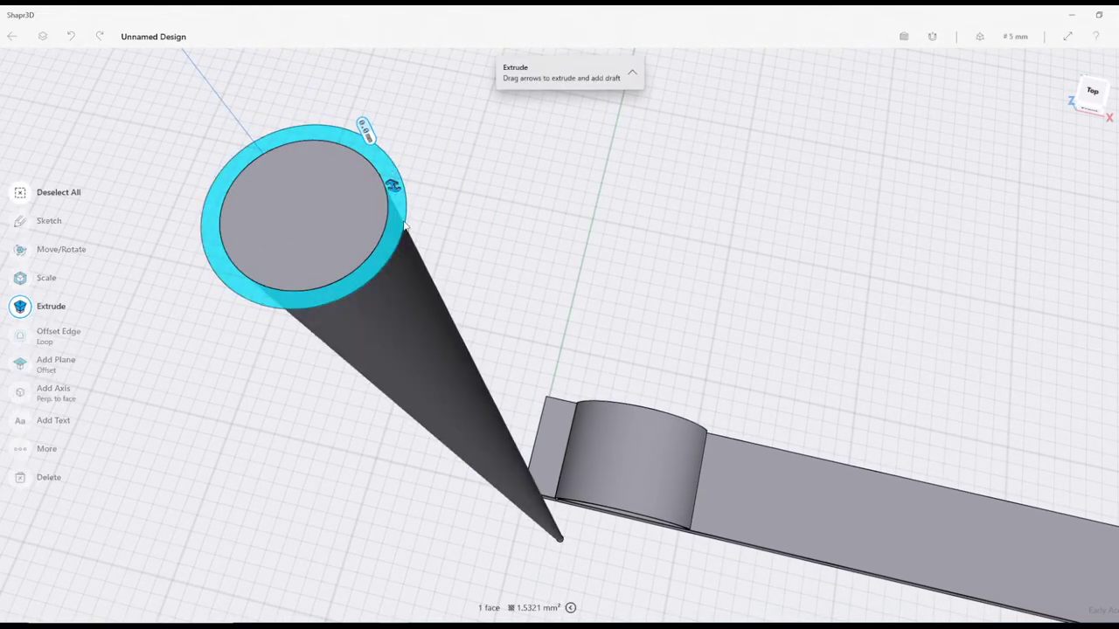
left_click(523, 523)
left_click_drag(522, 525, 524, 500)
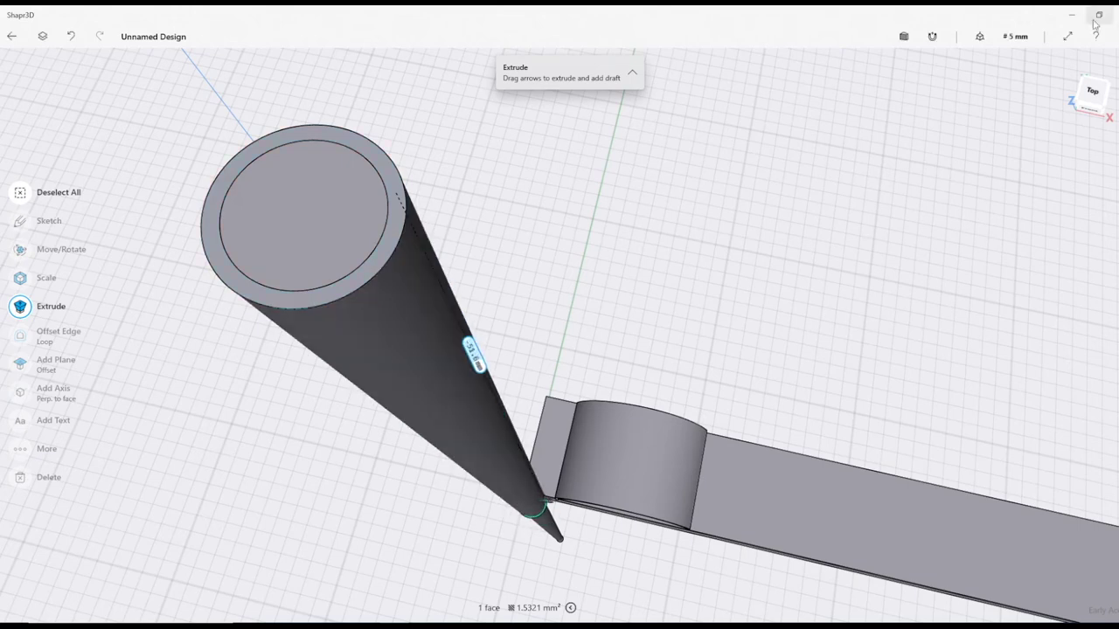
Offset the sleeve's lower face farther down the rod to a total sleeve length of about 173.6 mm
left_click(1090, 116)
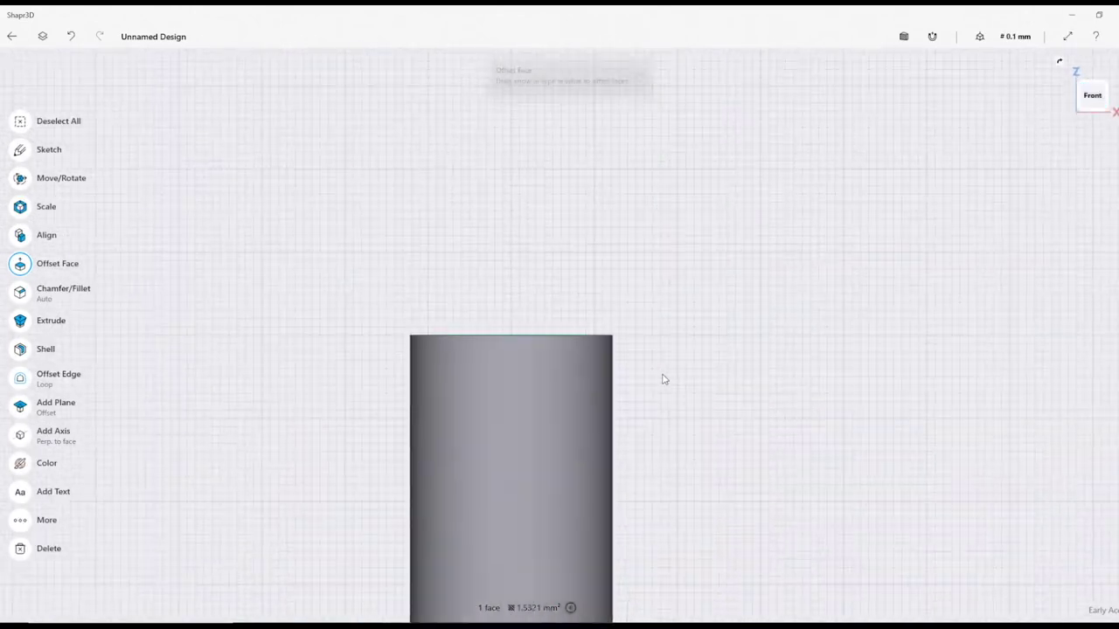
scroll(701, 444, "down", 10)
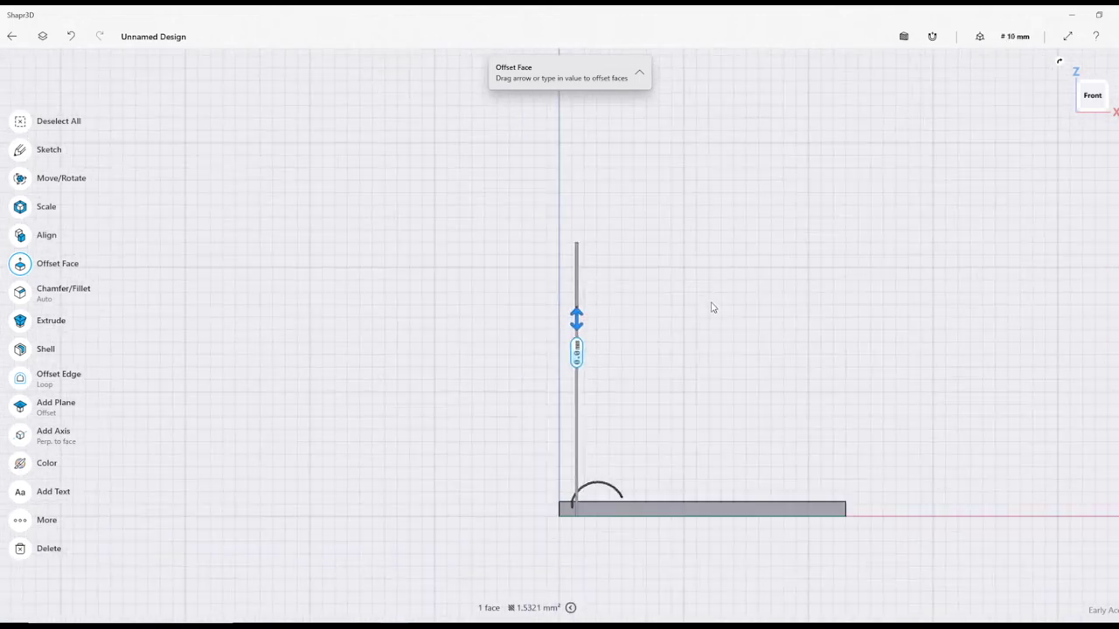
scroll(547, 231, "up", 4)
left_click_drag(514, 188, 496, 425)
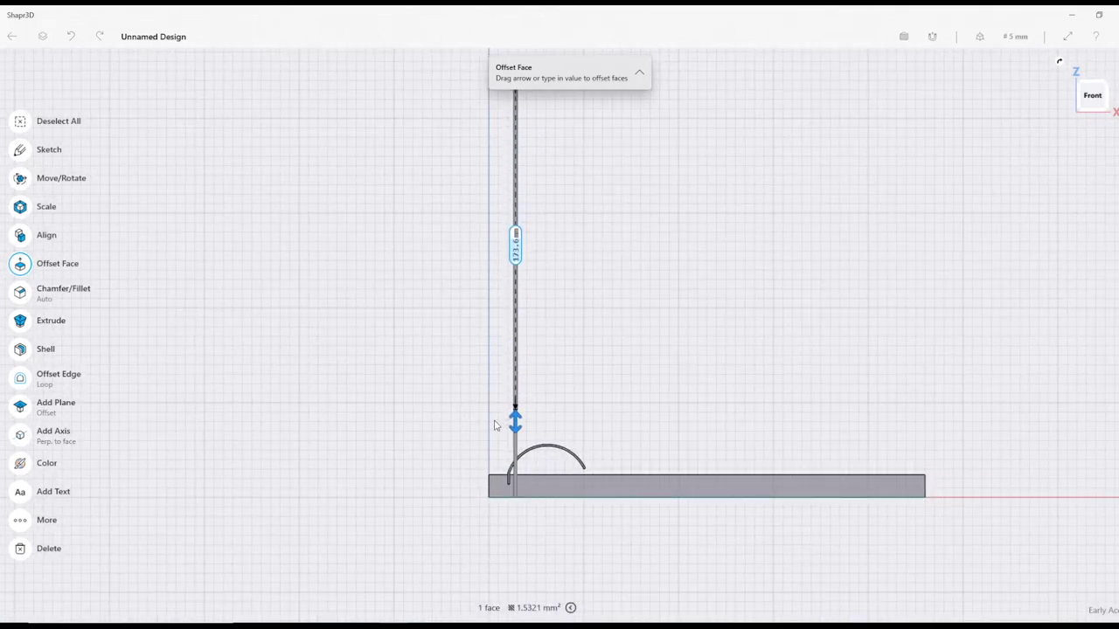
left_click(660, 319)
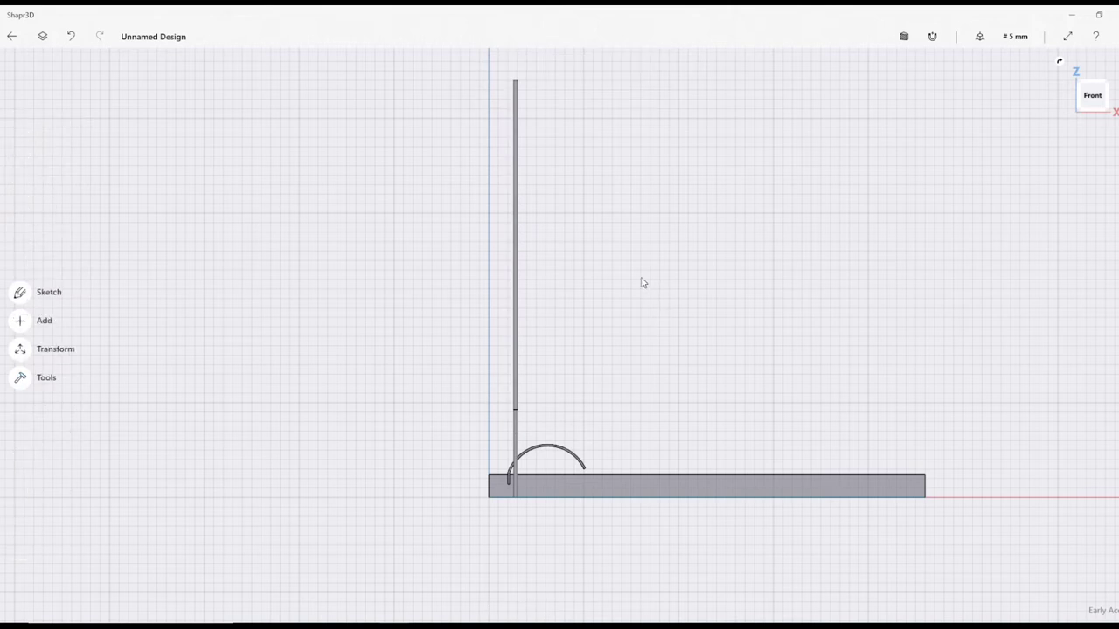
Select the sleeve and the inner rod in turn to check whether they are separate bodies
right_click_drag(617, 249, 490, 113)
scroll(490, 105, "up", 5)
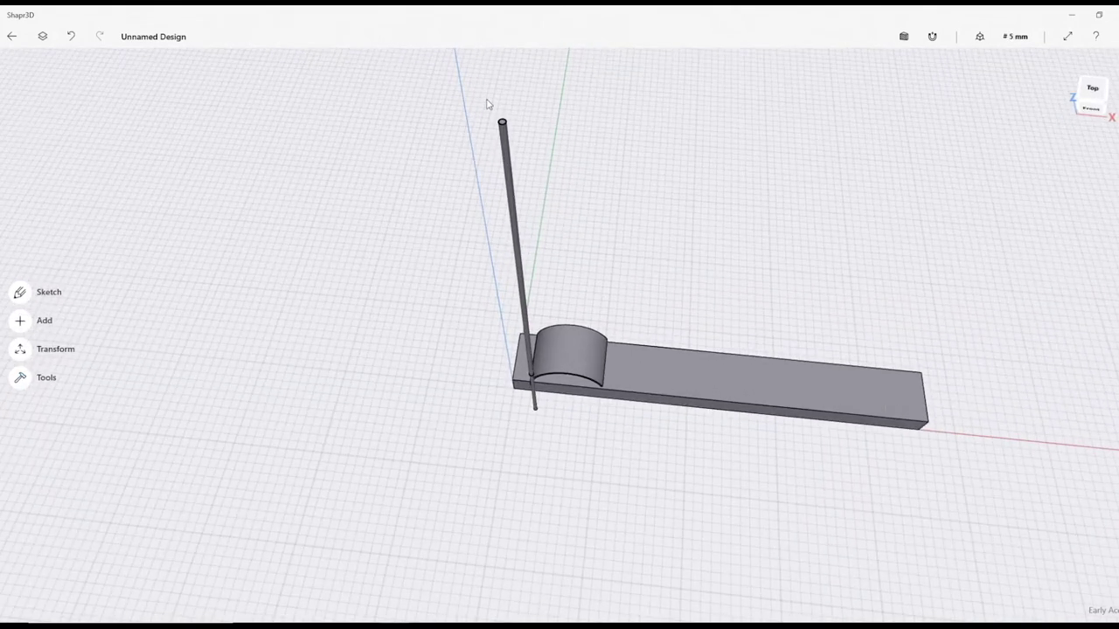
scroll(489, 102, "up", 4)
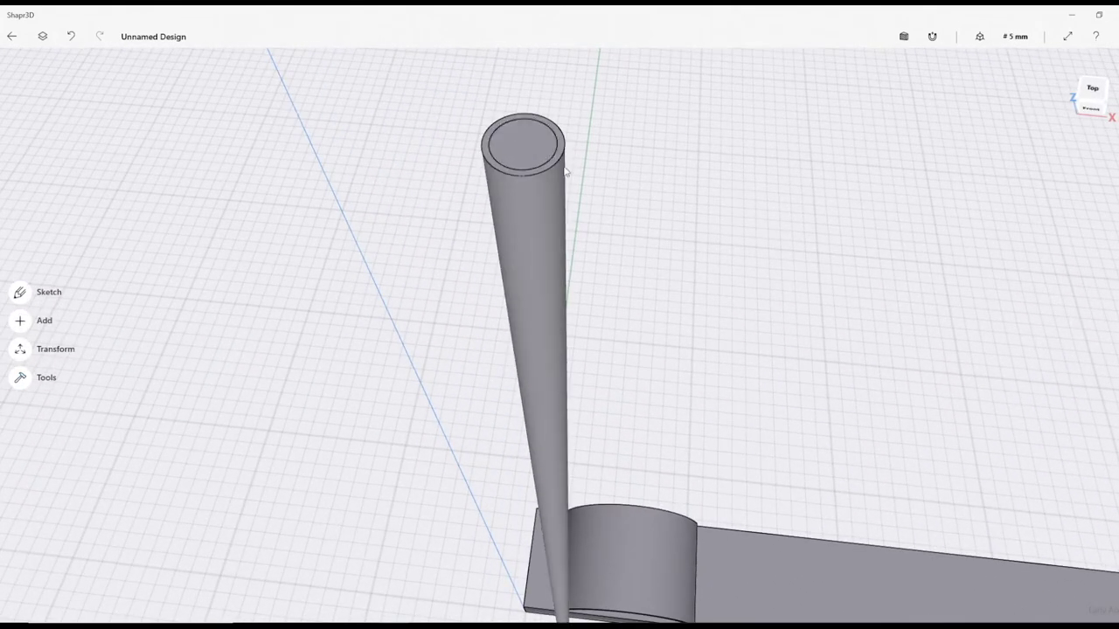
left_click(538, 227)
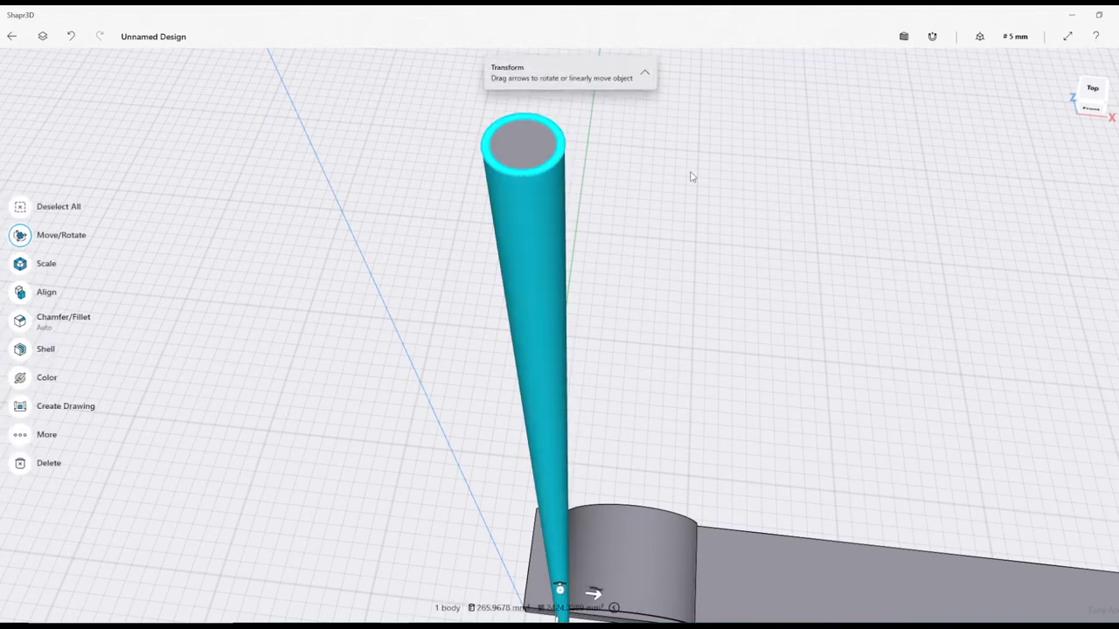
left_click(743, 176)
left_click(526, 138)
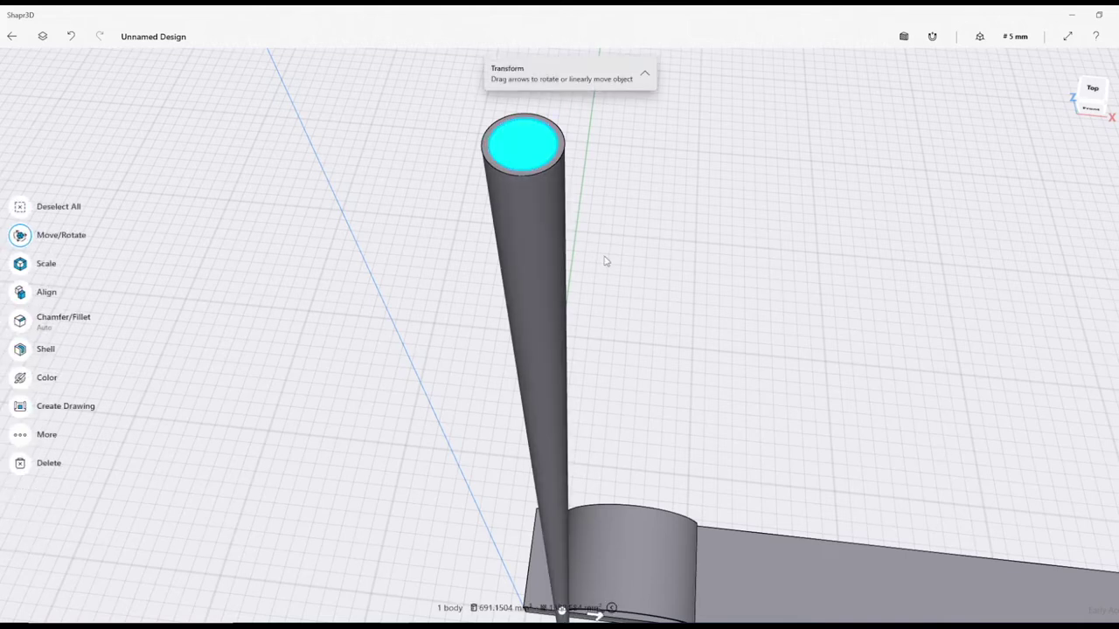
left_click(673, 233)
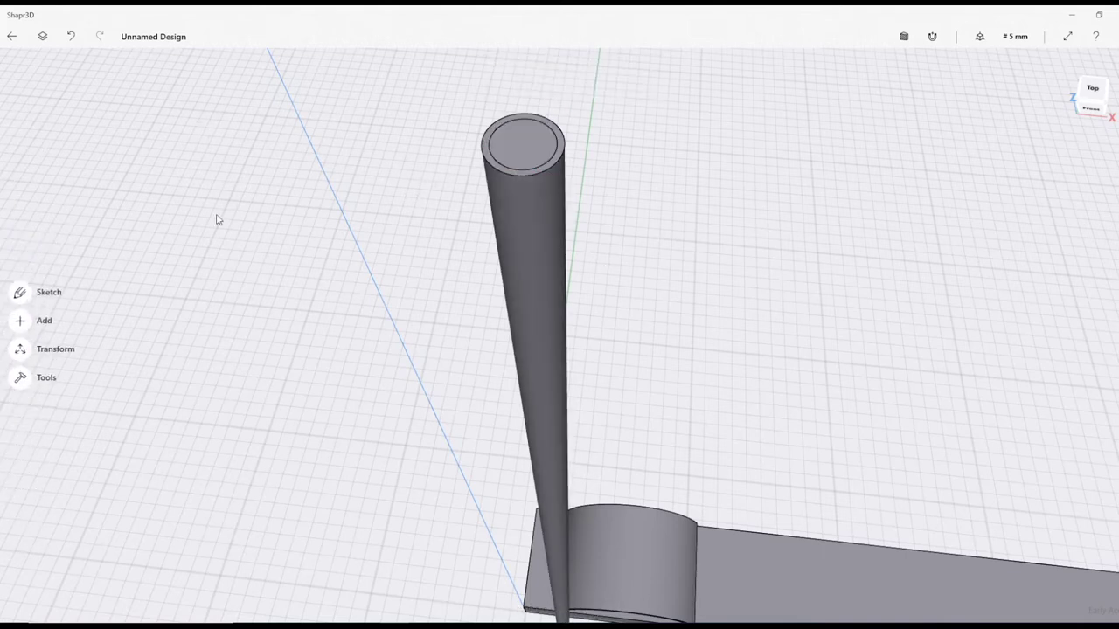
Unite the sleeve and the inner rod into one body without keeping the originals
left_click(19, 380)
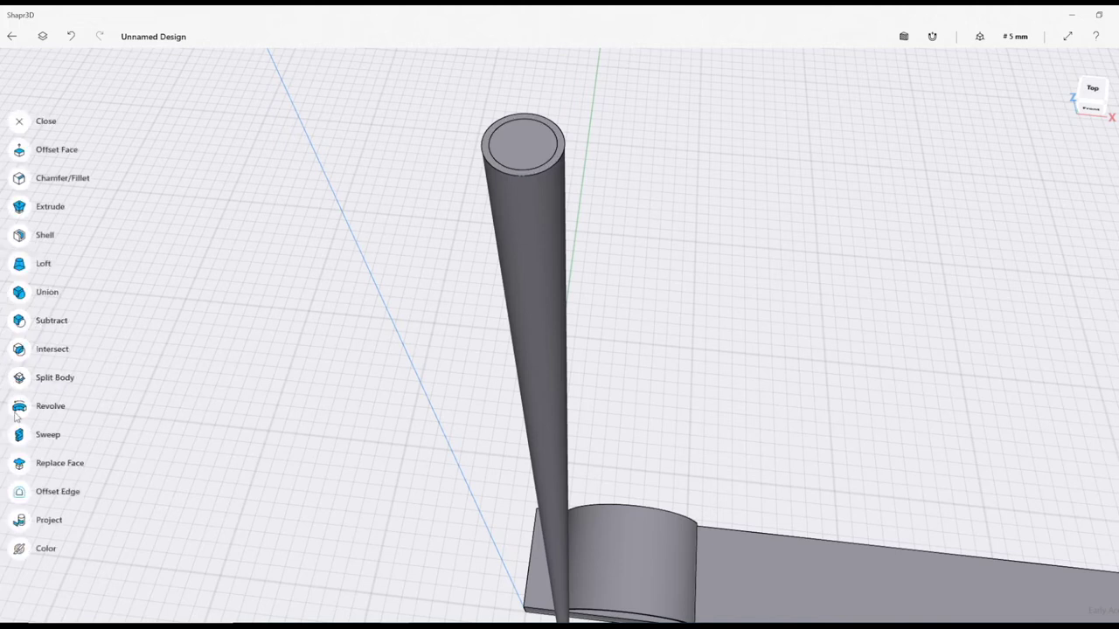
left_click(20, 294)
left_click(532, 140)
left_click(530, 249)
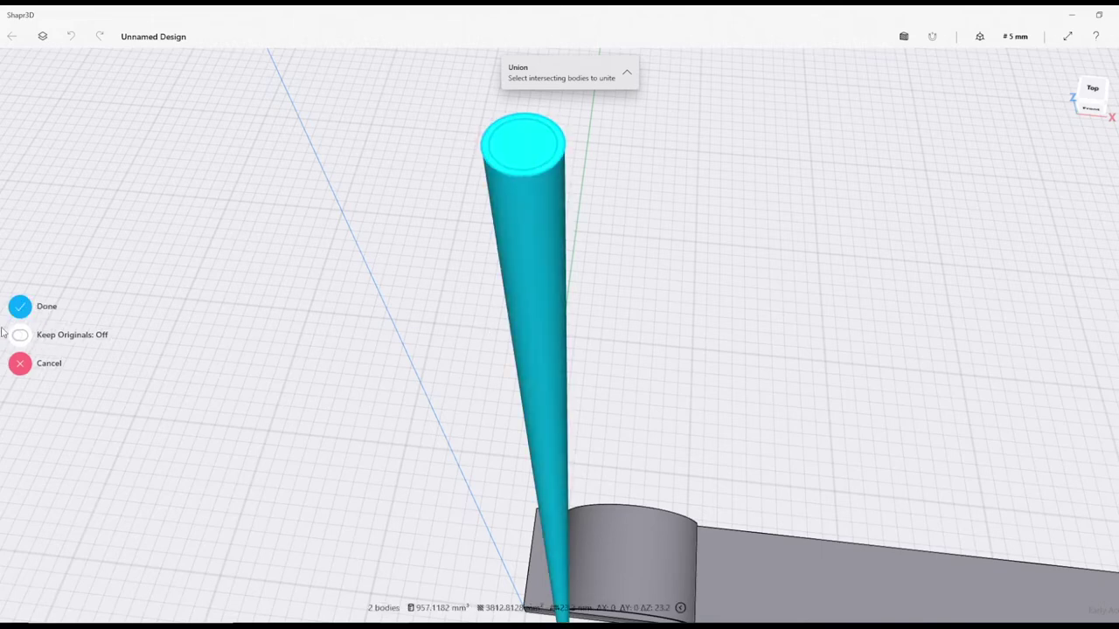
left_click(21, 308)
Fillet the upper end edge of the stepped rod with a radius of about 1.1 mm
scroll(544, 430, "up", 2)
scroll(548, 434, "down", 2)
middle_click_drag(550, 436, 300, 375)
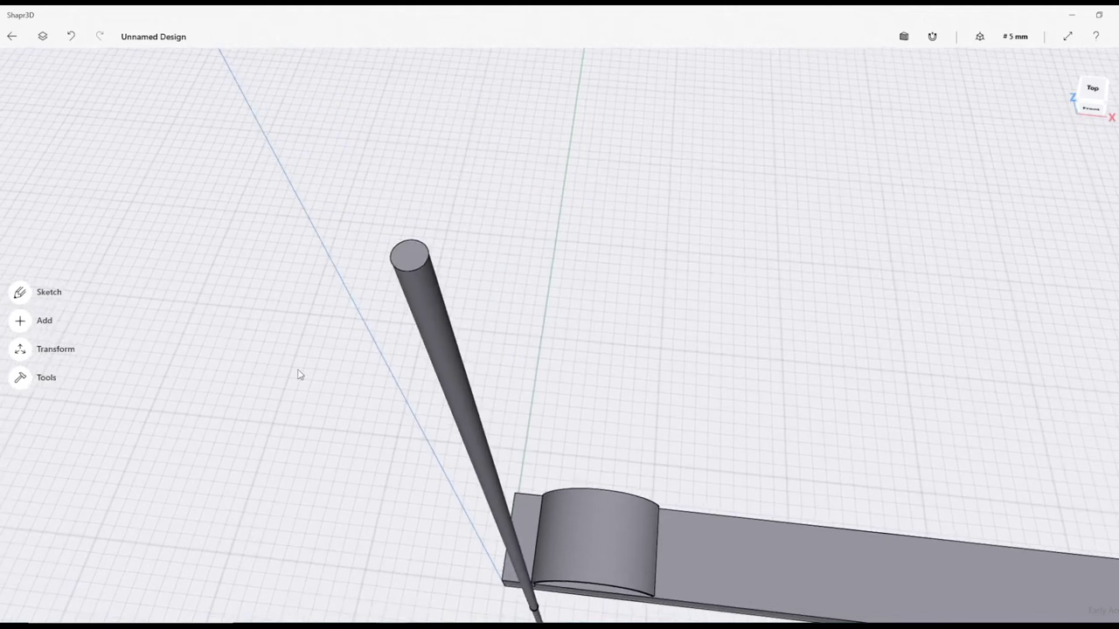
middle_click_drag(447, 243, 380, 227)
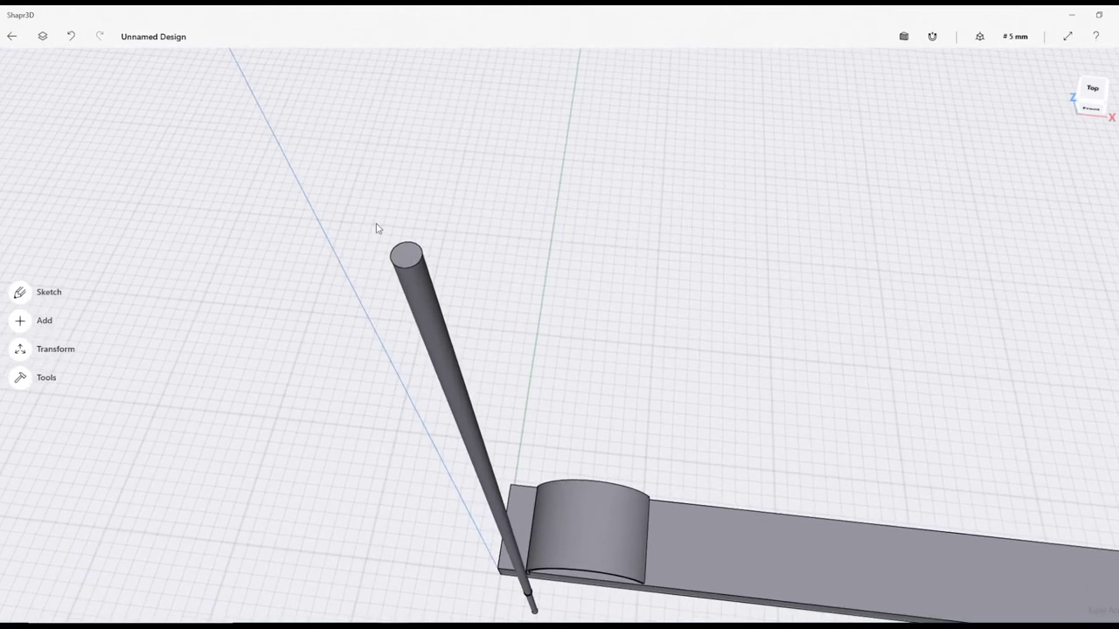
scroll(380, 227, "up", 2)
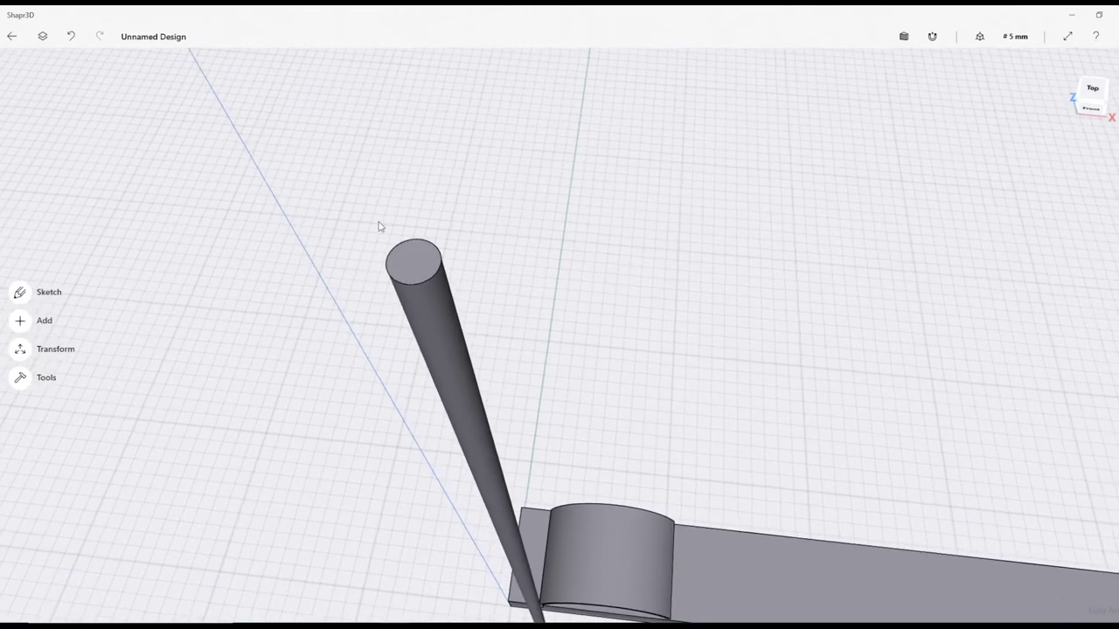
left_click(443, 288)
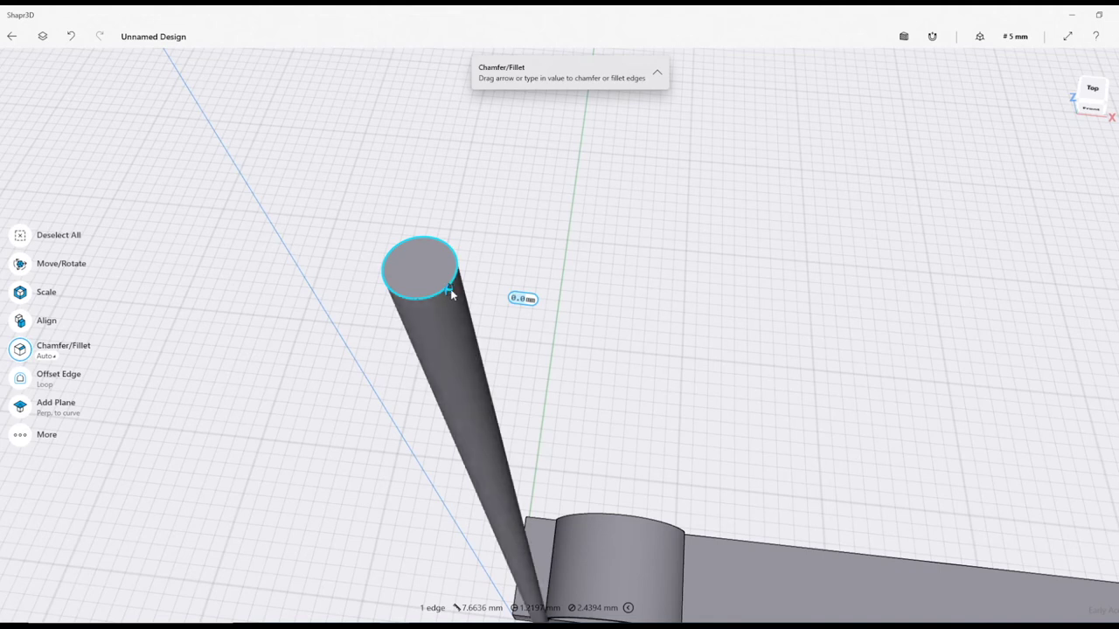
mouse_move(451, 293)
left_mouse_down()
mouse_move(463, 292)
mouse_move(441, 288)
mouse_move(463, 291)
left_mouse_up()
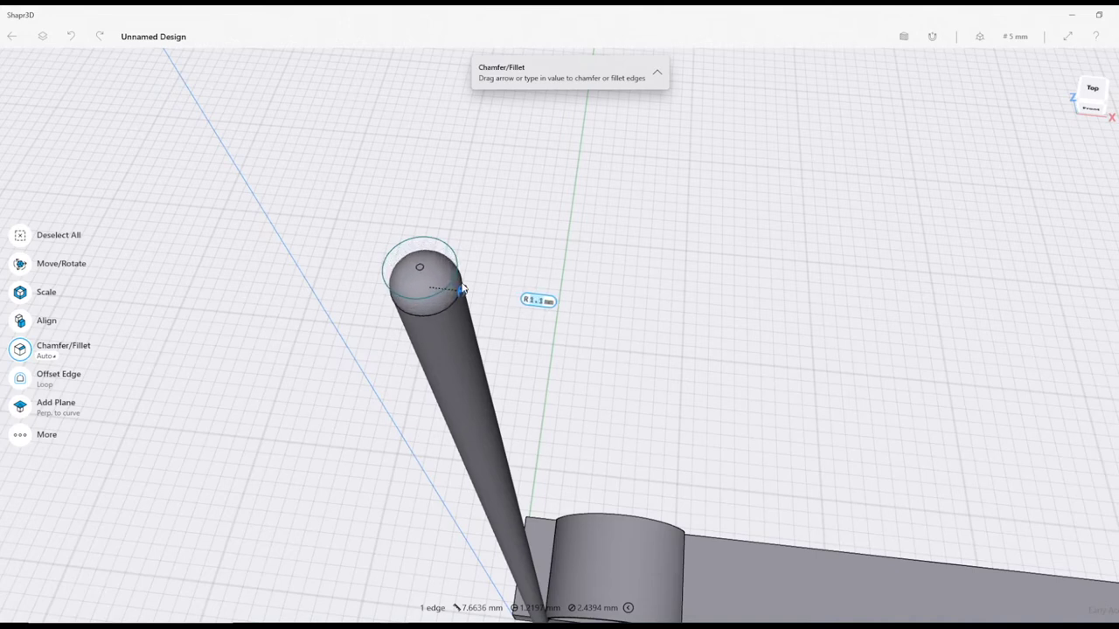
key("Return")
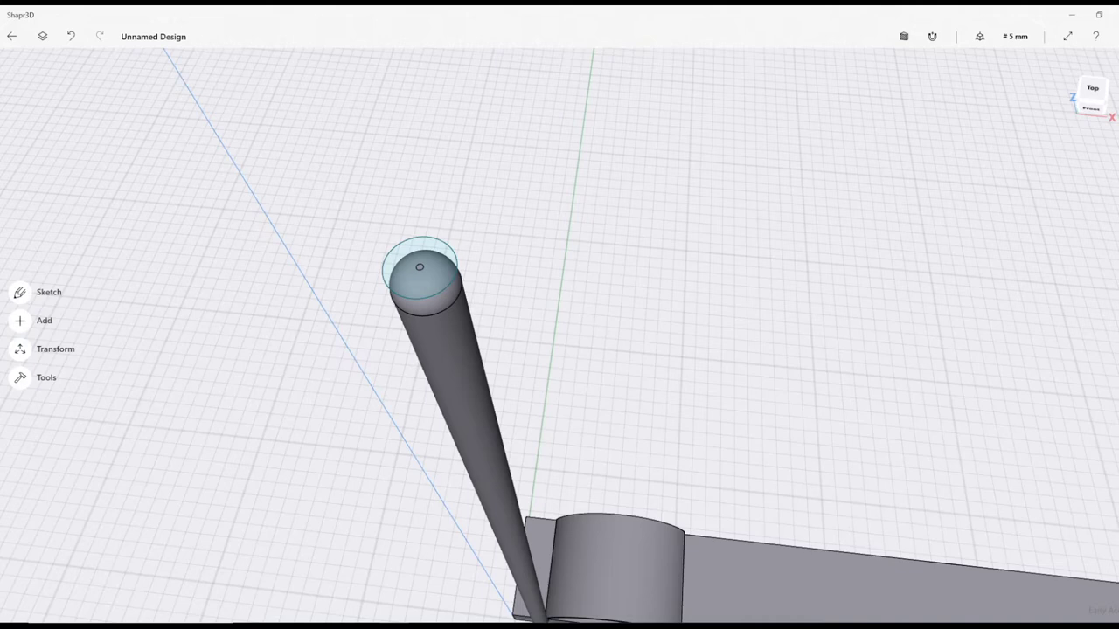
Raise the stepped rod 25 mm and move it 19.7 mm along the bar so it stands over the arch
scroll(685, 345, "down", 5)
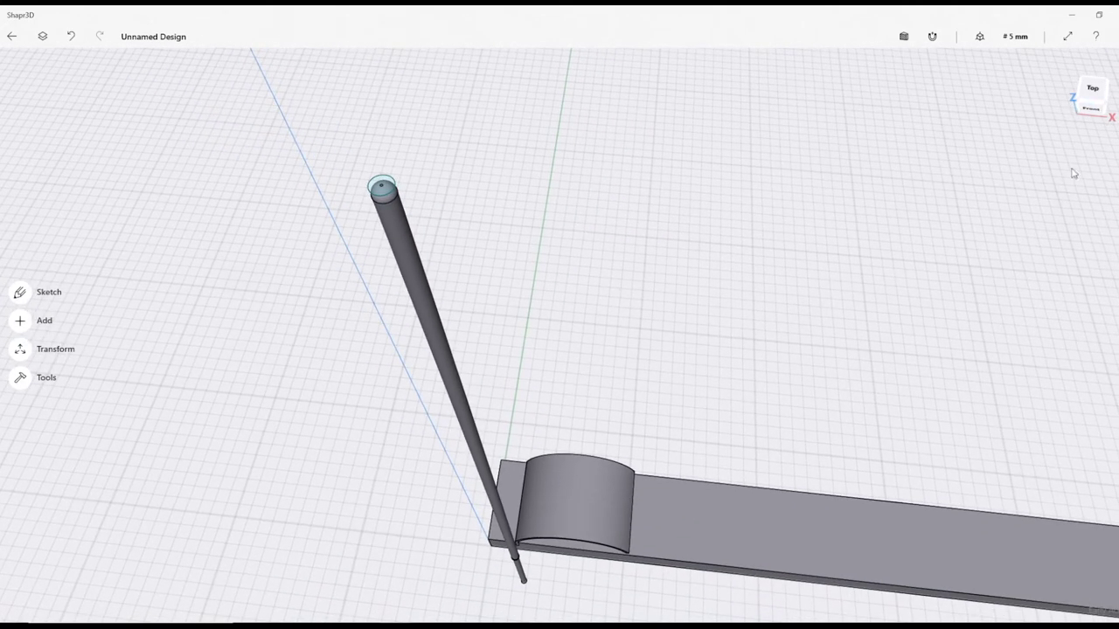
left_click(449, 366)
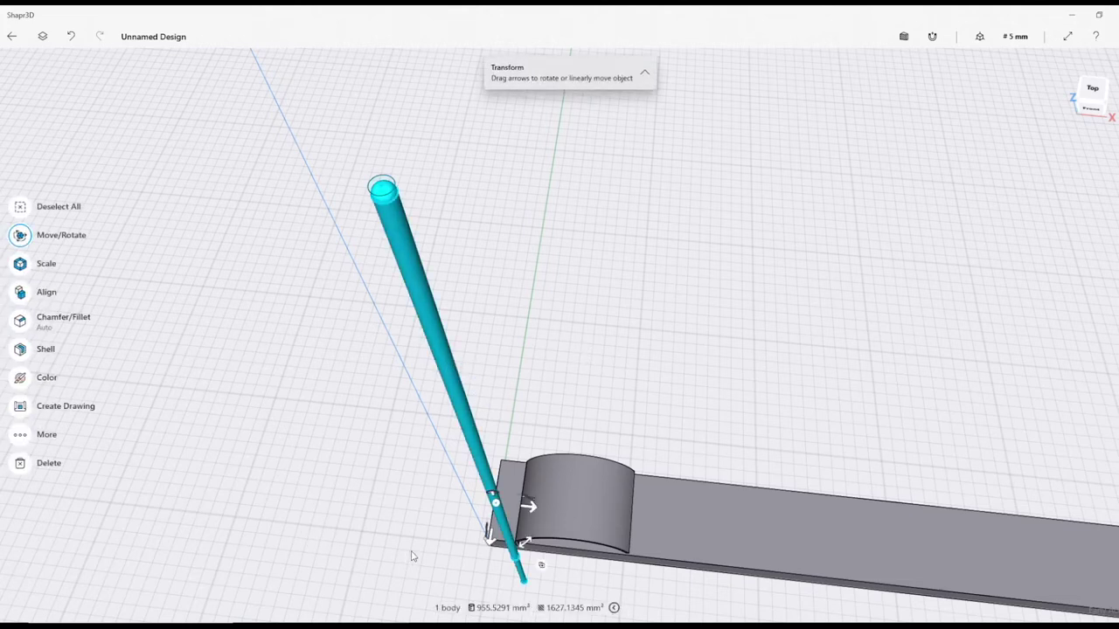
left_click_drag(489, 535, 507, 444)
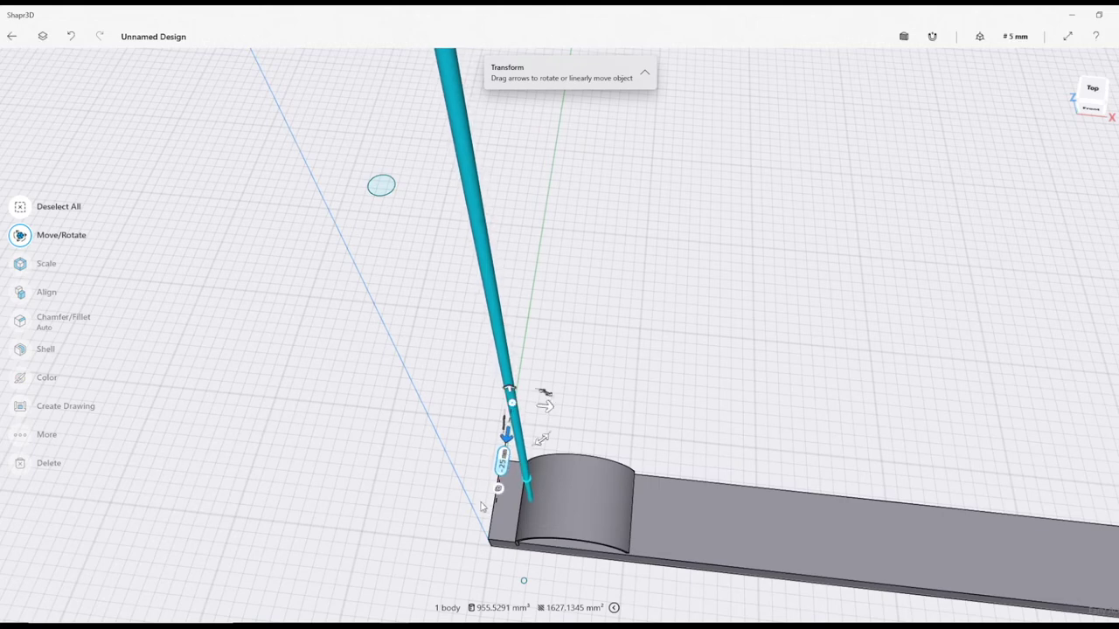
scroll(497, 490, "up", 2)
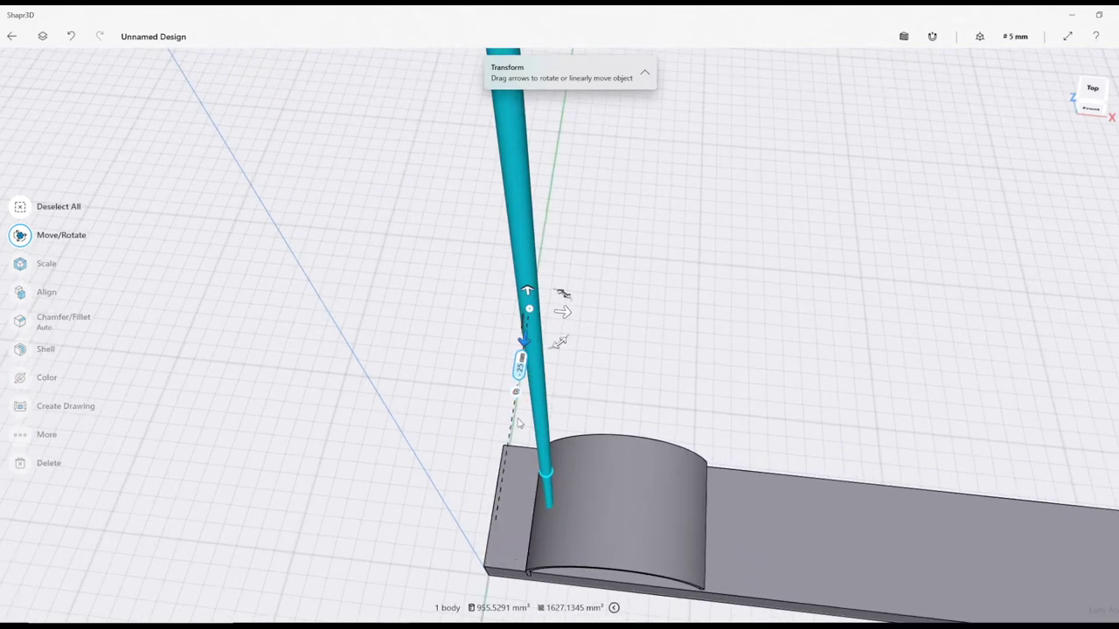
left_click_drag(562, 311, 732, 329)
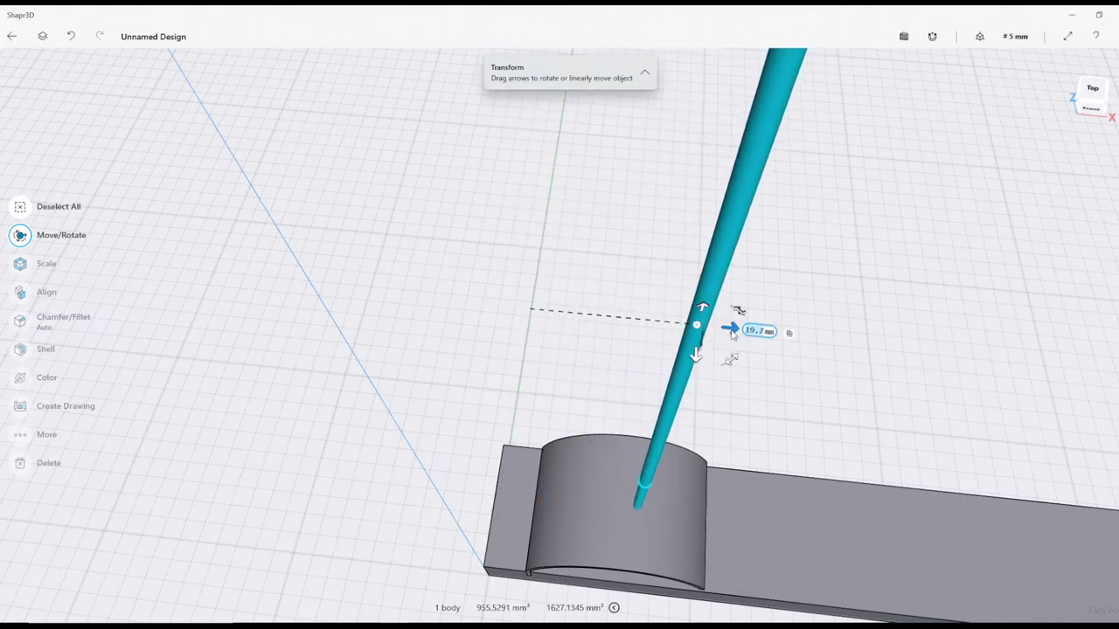
Tilt the rod in the front view so it passes through the arch into the bar, and slide it 38 mm up its axis
left_click(1093, 110)
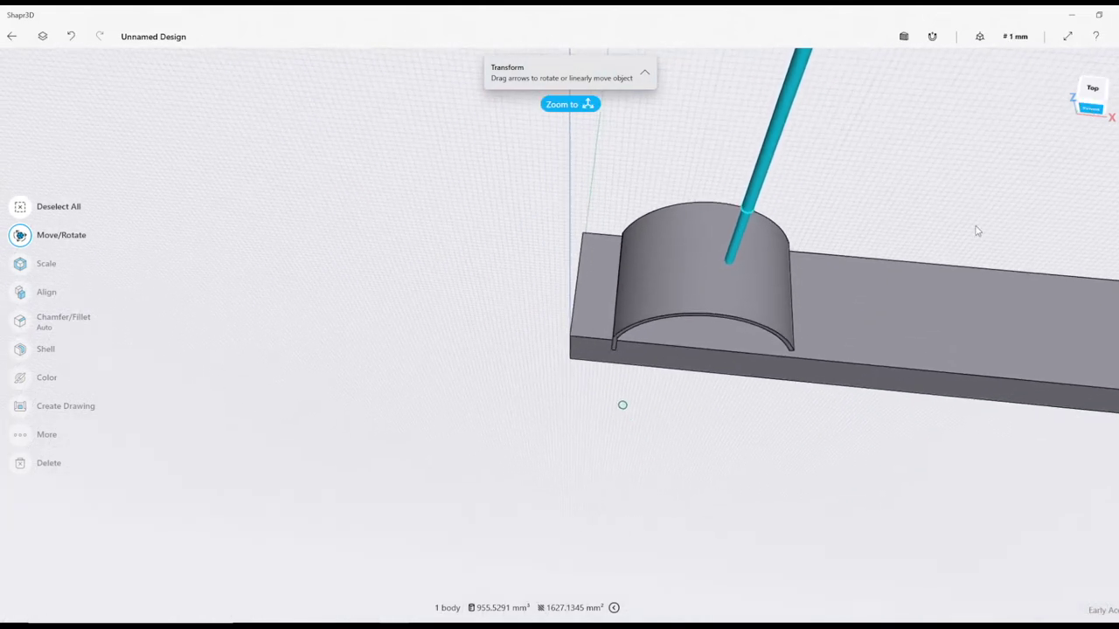
middle_click_drag(622, 320, 545, 372)
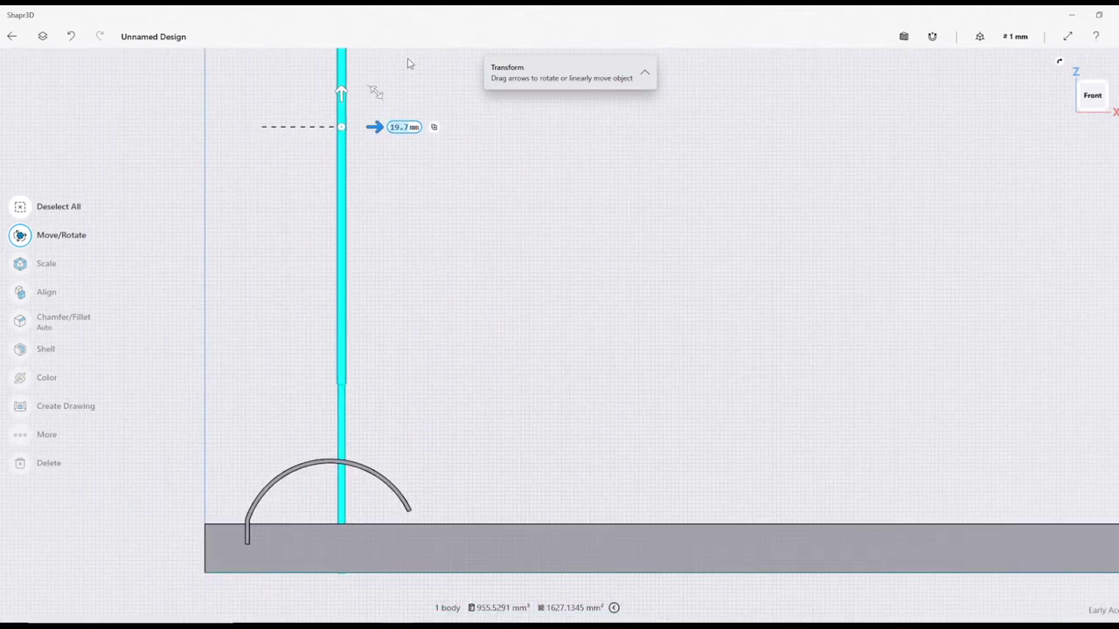
left_click_drag(377, 97, 607, 332)
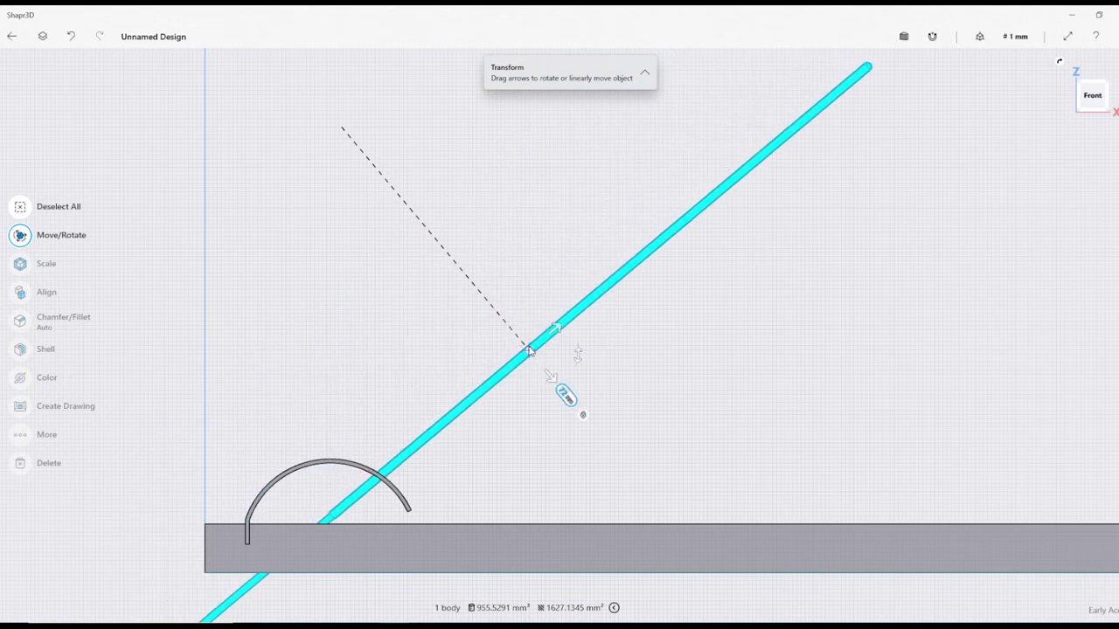
left_click_drag(558, 328, 675, 231)
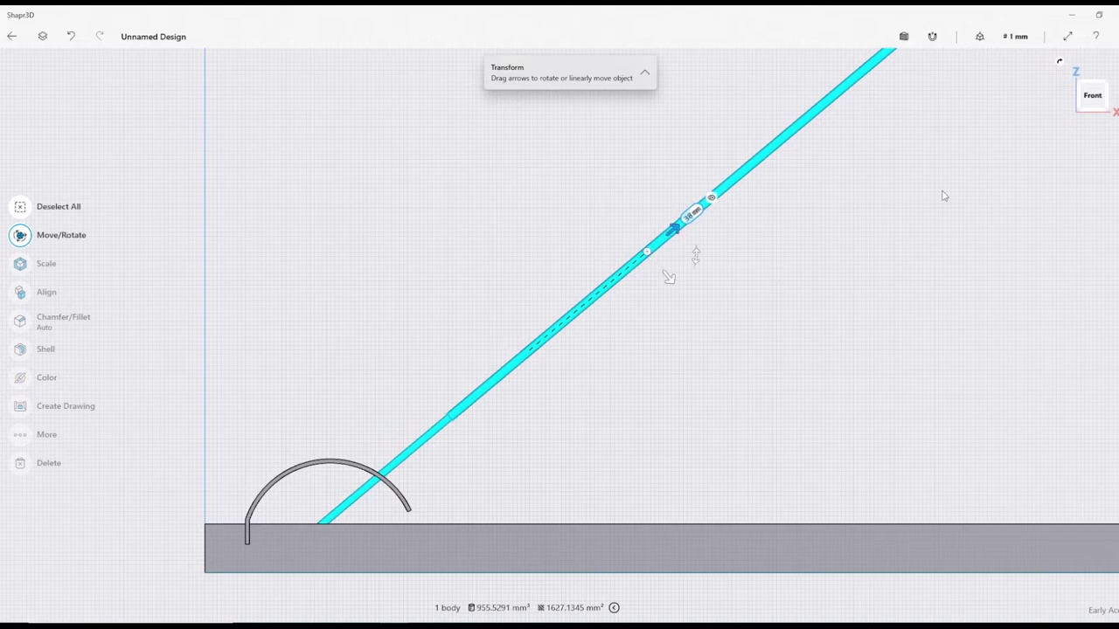
Shift the tilted rod 1 mm across the bar's width to centre it on the arch
left_click(1079, 99)
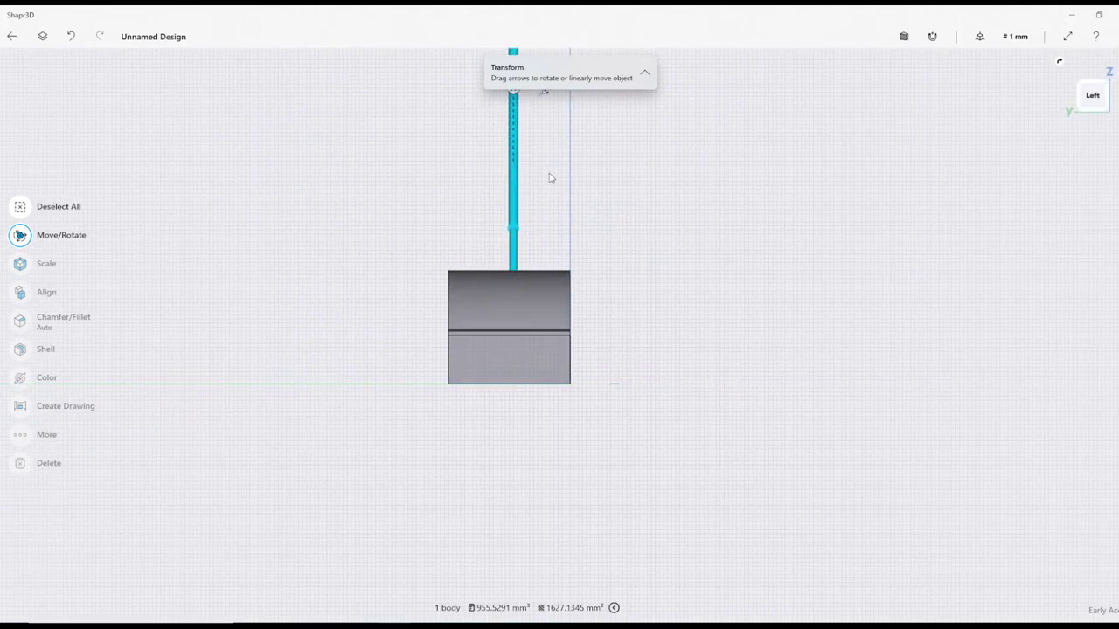
left_click_drag(532, 154, 535, 156)
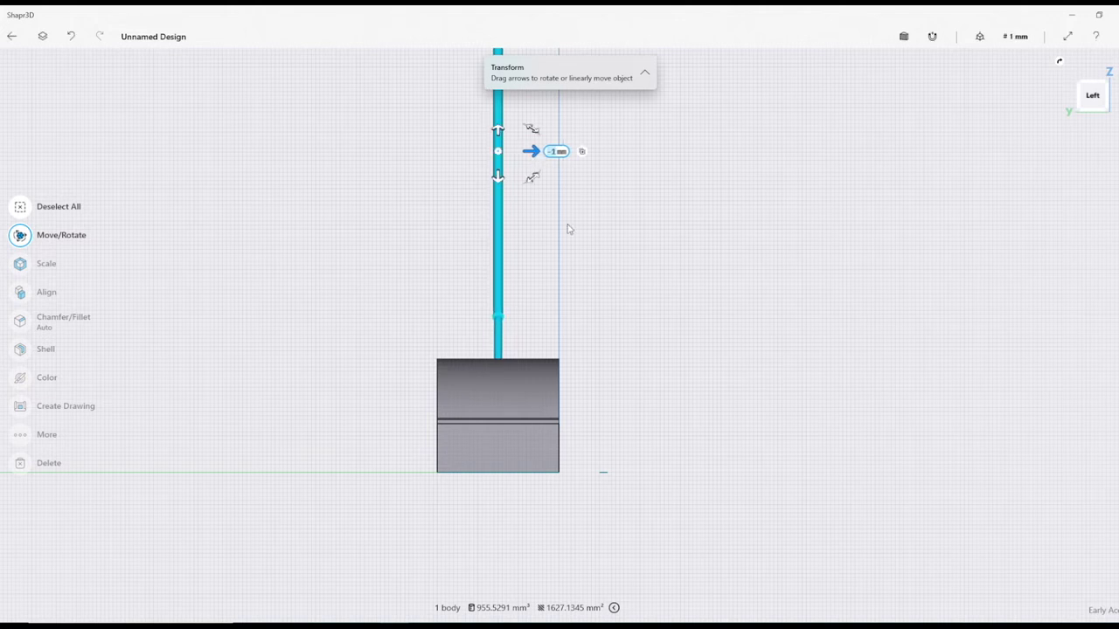
left_click(1042, 109)
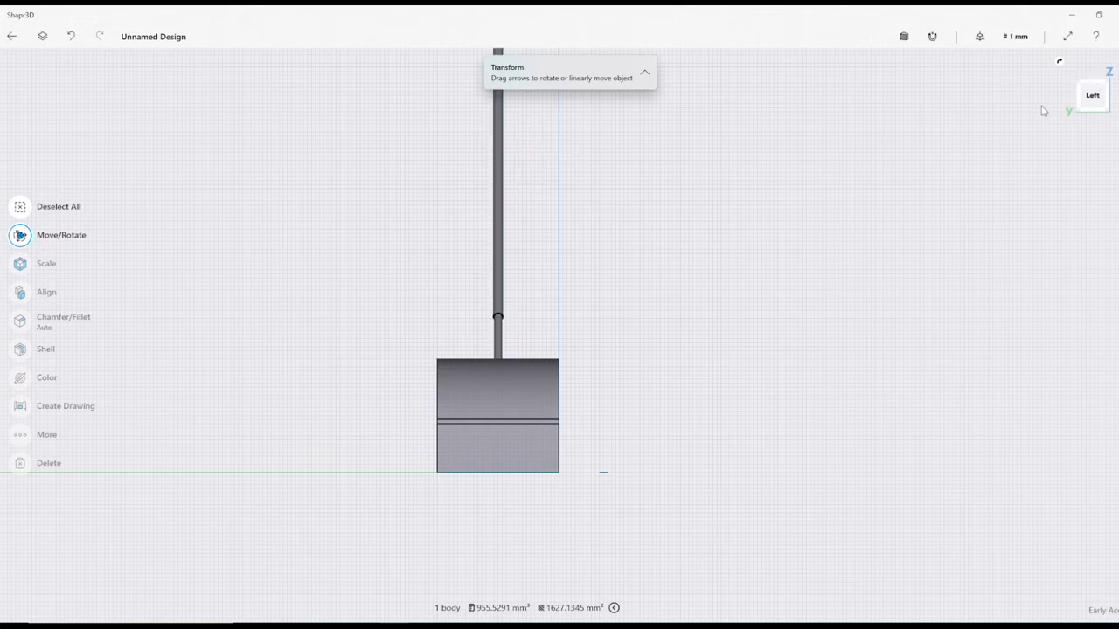
left_click(1082, 82)
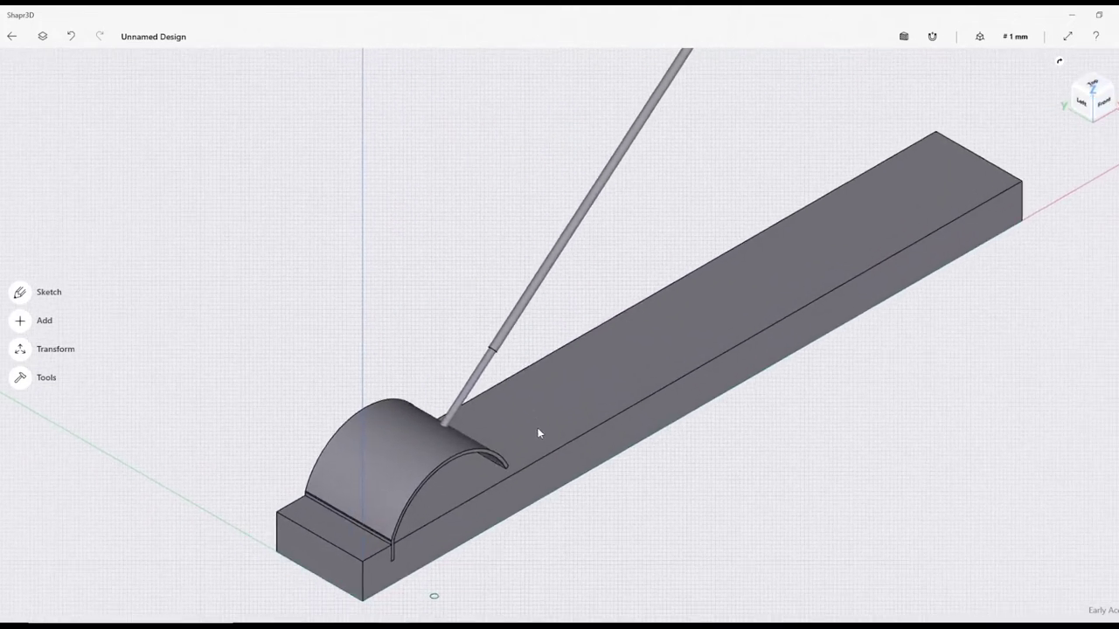
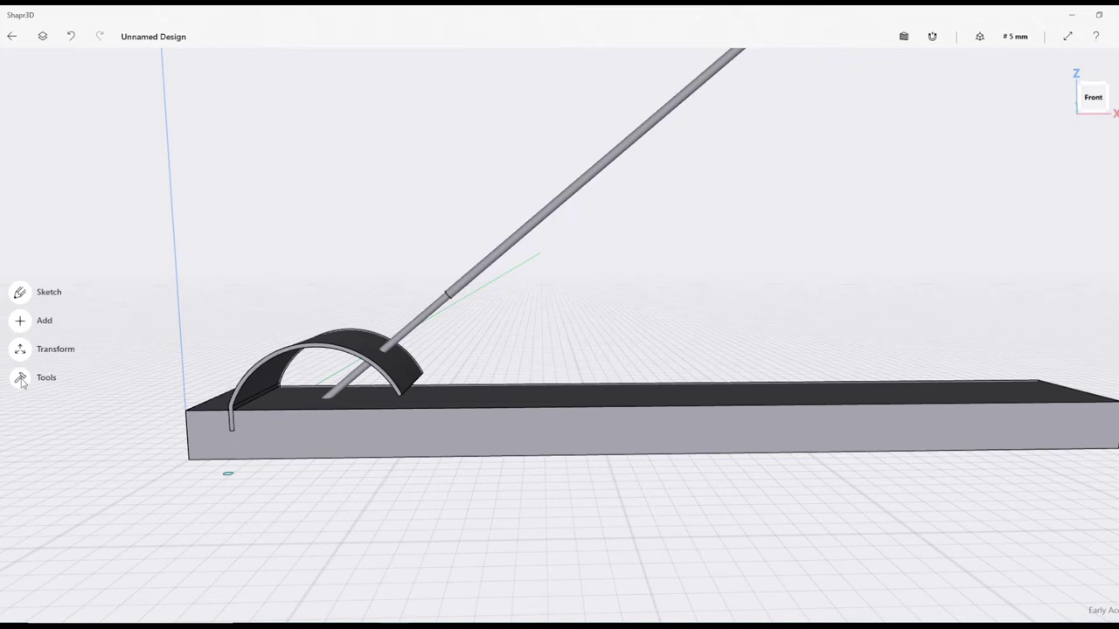
Subtract the rod from the arch plate, keeping the originals of all bodies
left_click(20, 378)
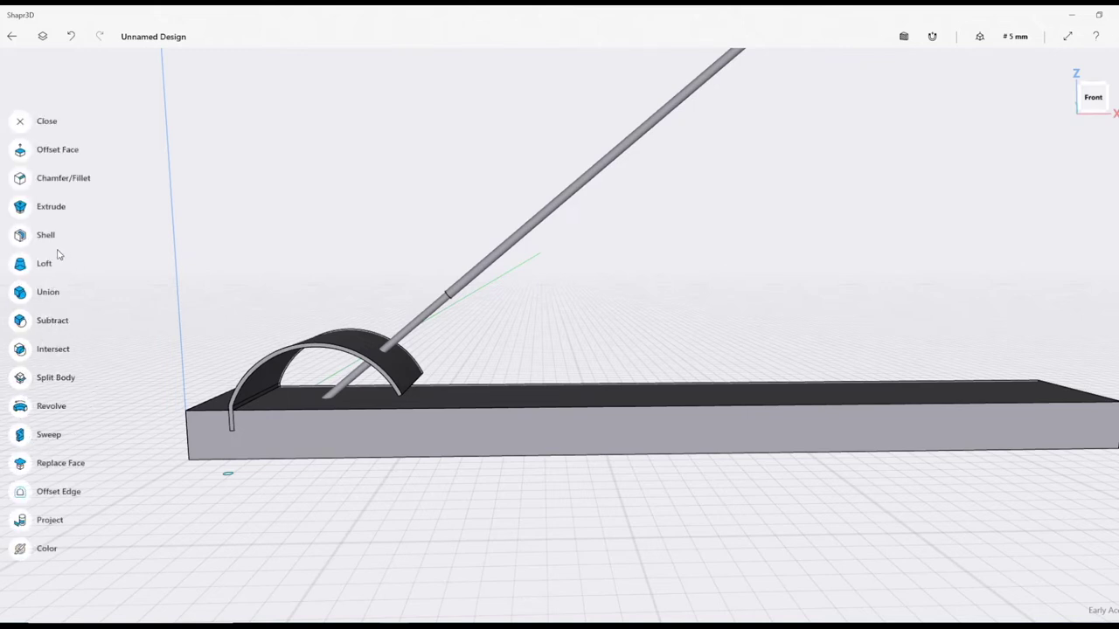
left_click(20, 321)
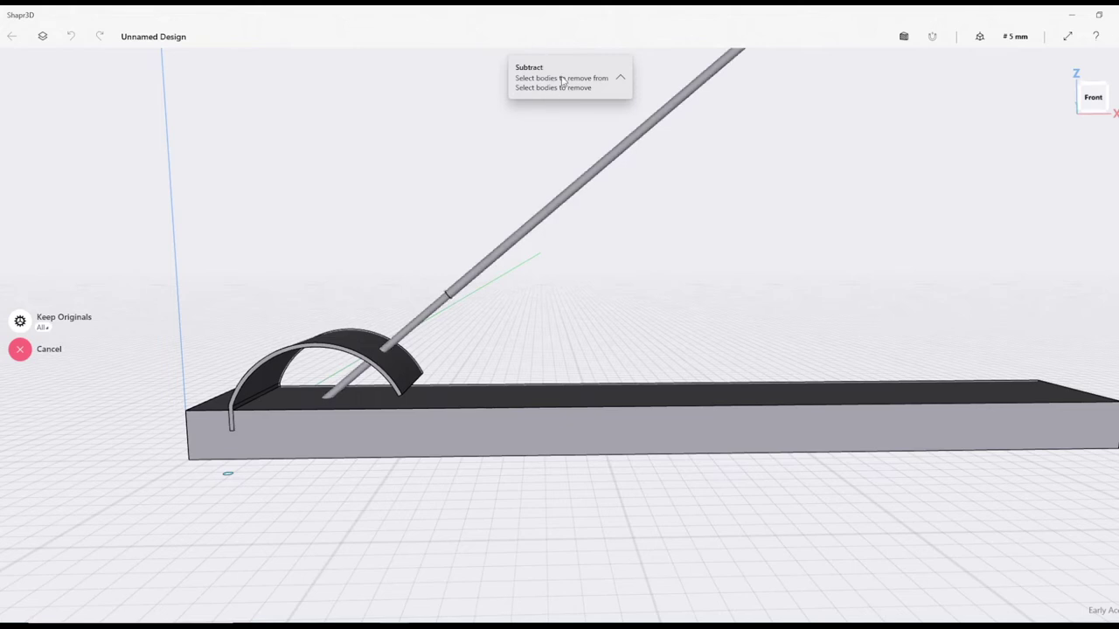
left_click(341, 342)
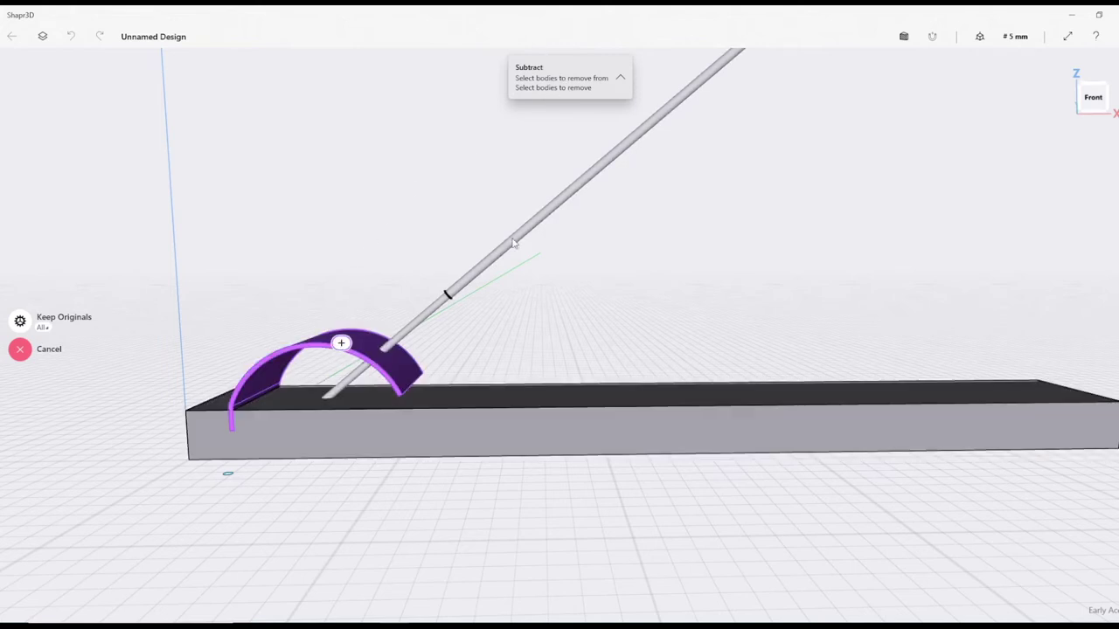
left_click(513, 239)
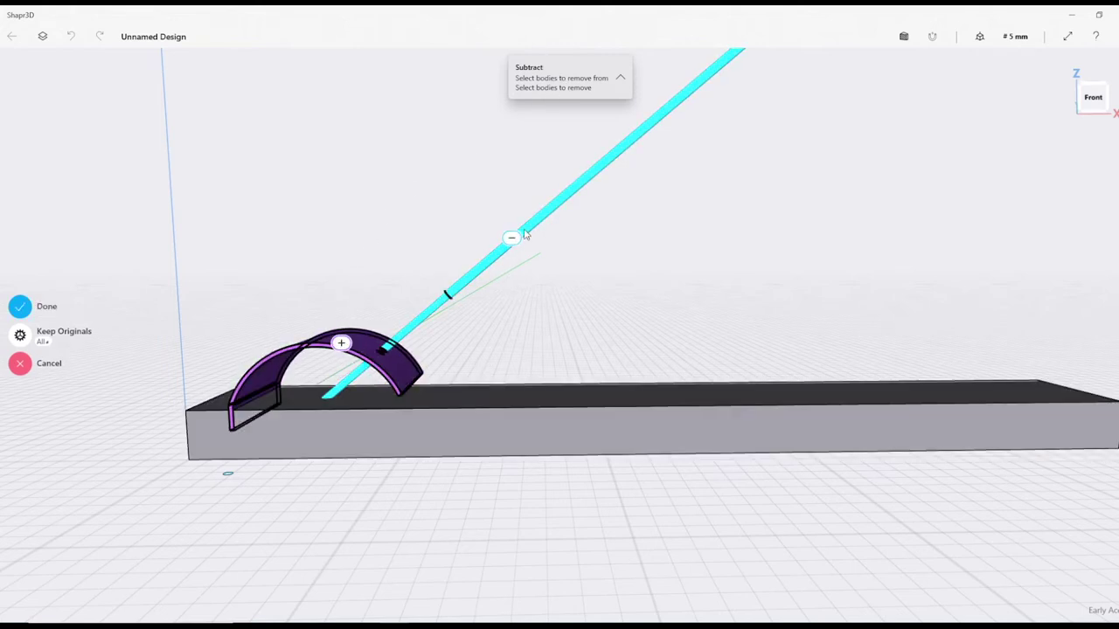
left_click(44, 344)
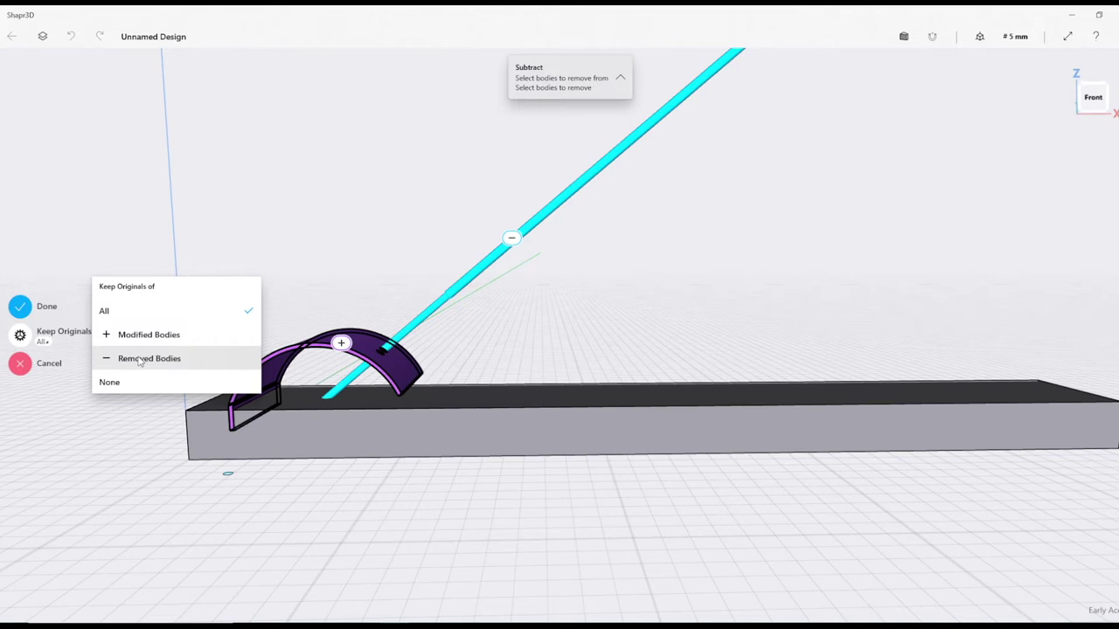
left_click(156, 313)
left_click(20, 308)
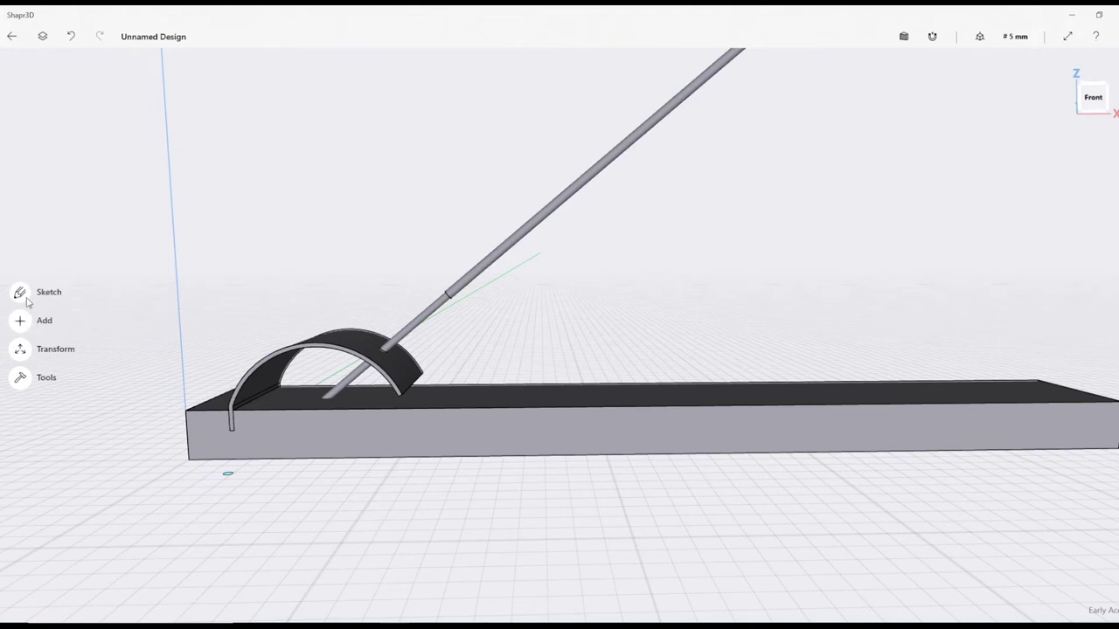
Subtract the rod from the bar, keeping the originals of all bodies
left_click(27, 378)
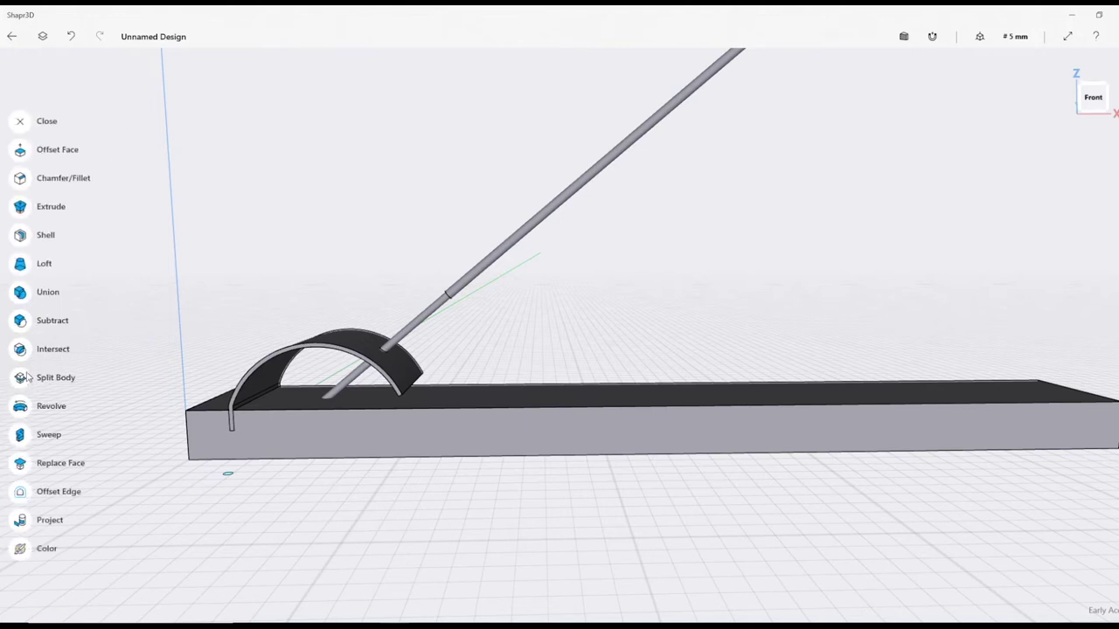
left_click(20, 321)
left_click(358, 428)
left_click(471, 282)
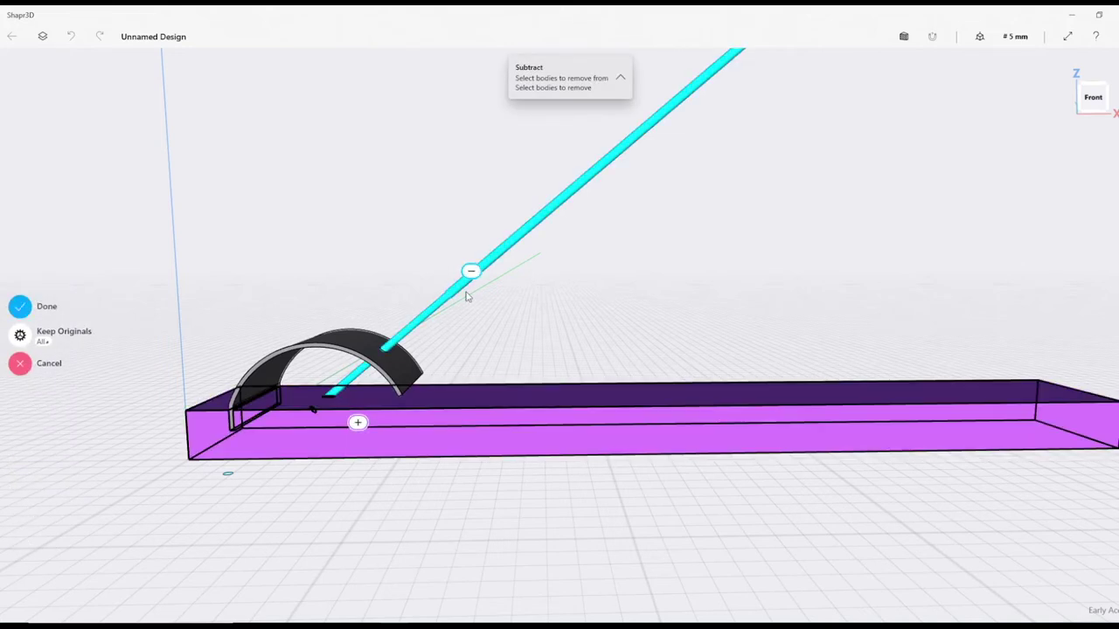
left_click(20, 308)
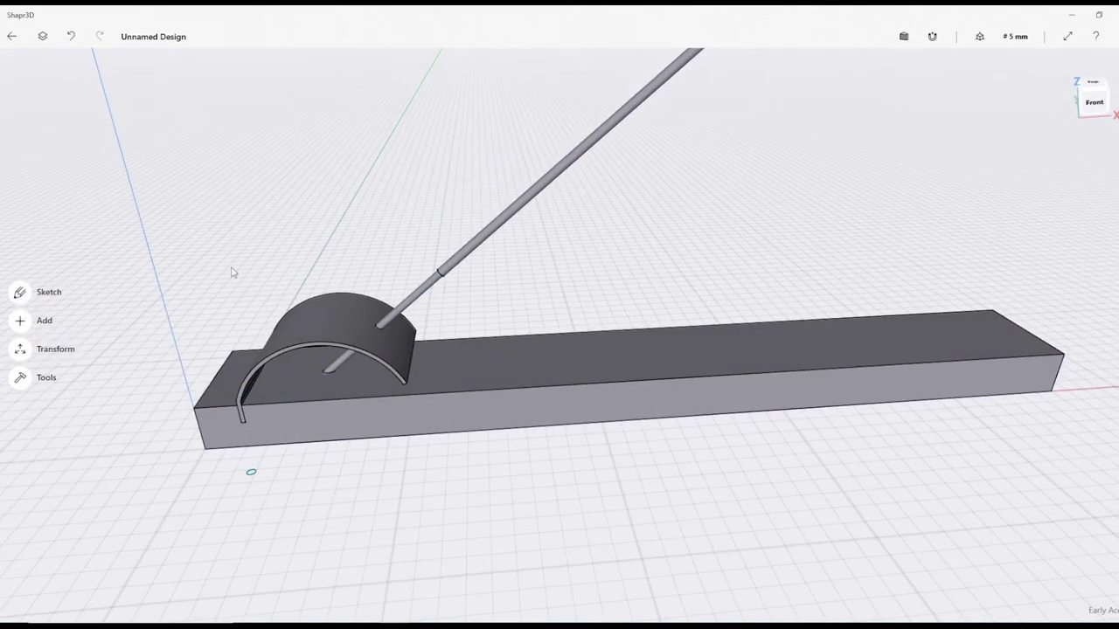
Hide the rod (Body 04) and Sketch plane 03 to expose the holes in the arch and bar
left_click(42, 36)
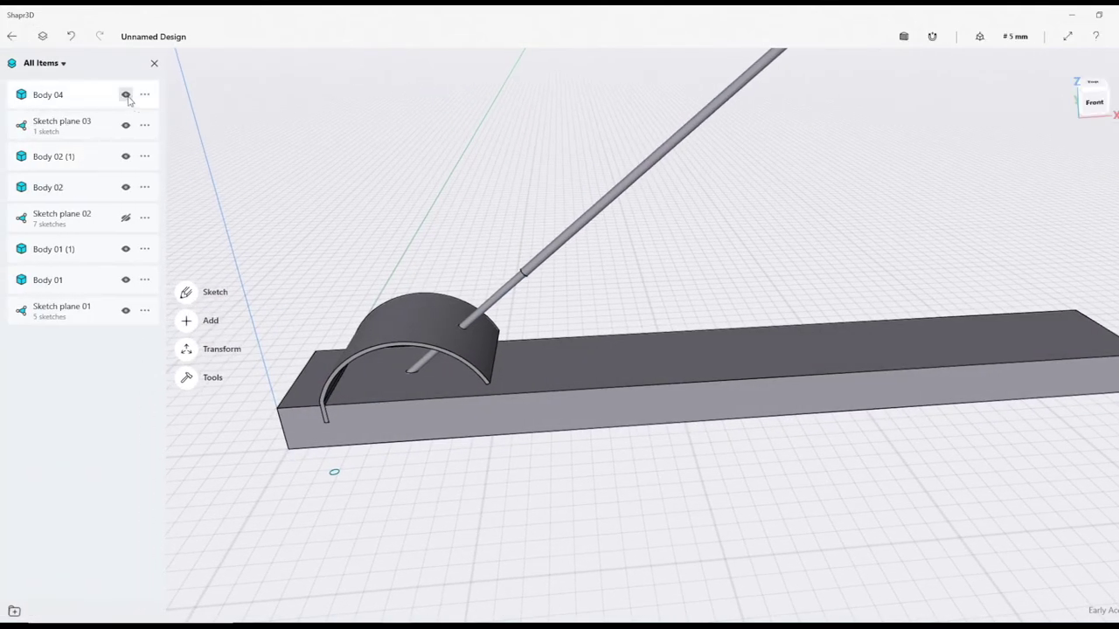
left_click(126, 95)
scroll(572, 351, "up", 5)
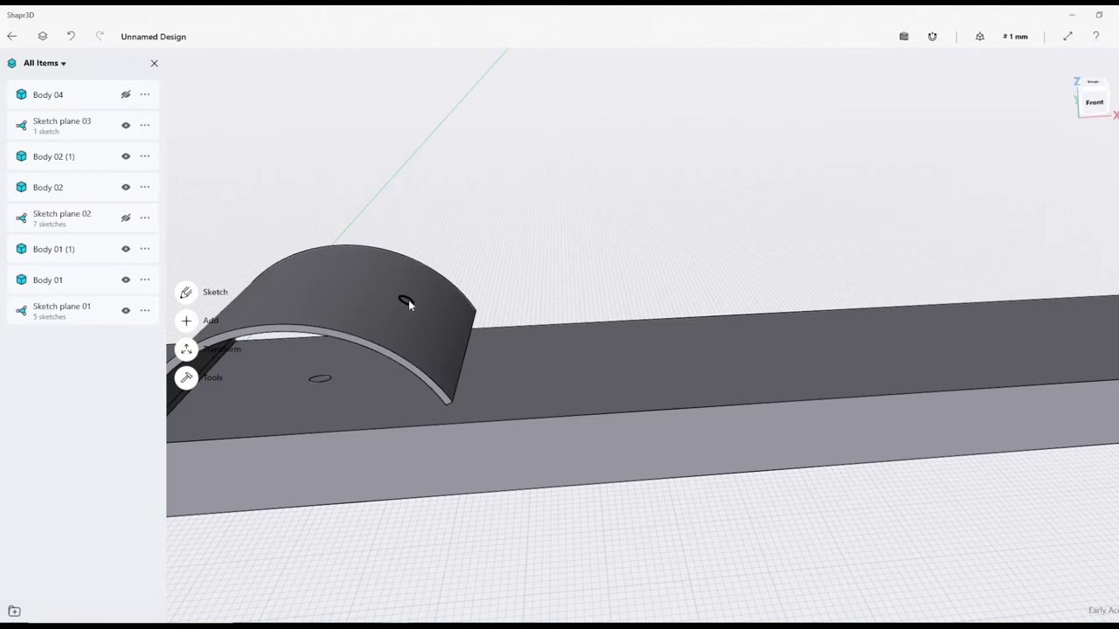
left_click(126, 126)
Delete the uncut originals of the arch plate and the bar, Body 02 and Body 01
left_click(145, 187)
left_click(199, 231)
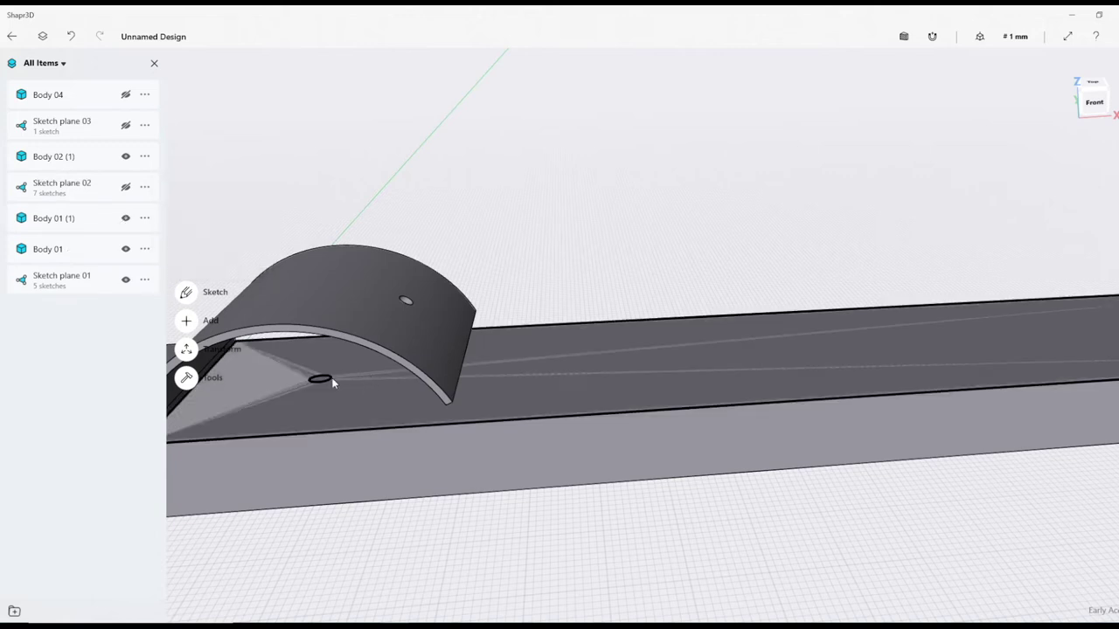
left_click(125, 219)
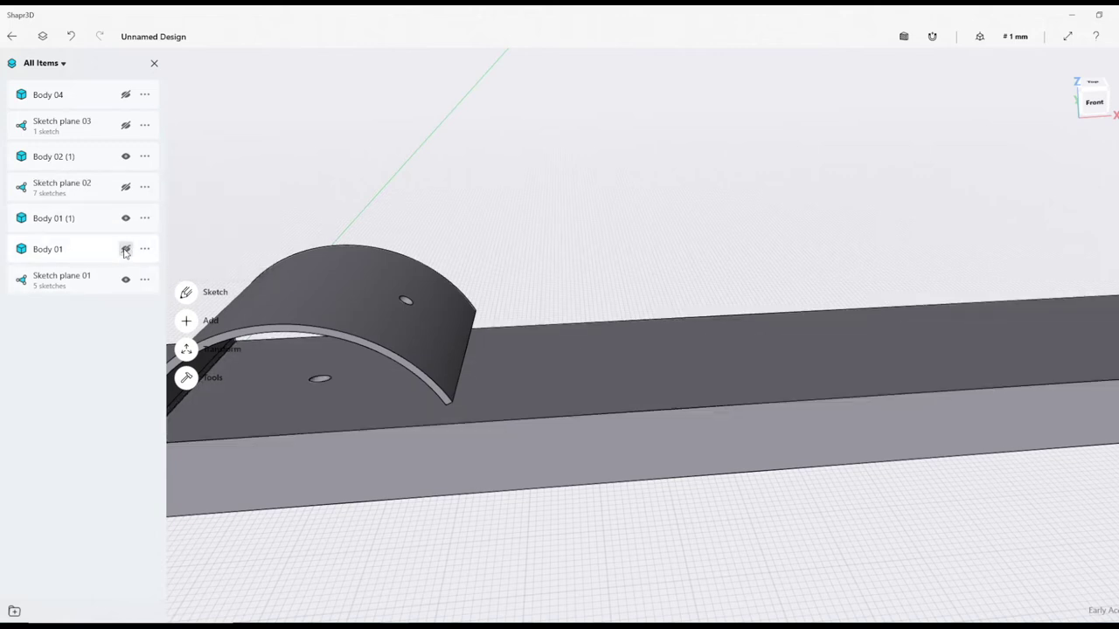
left_click(144, 249)
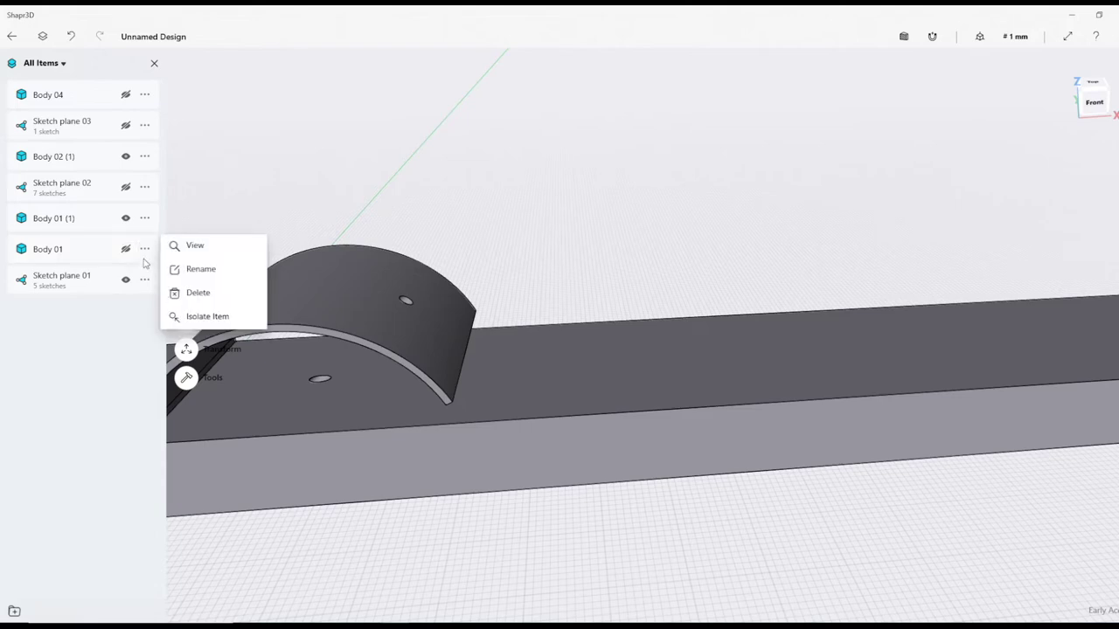
left_click(202, 300)
Show the rod to check how it sits in the arch and bar holes, and hide it again
scroll(476, 455, "down", 5)
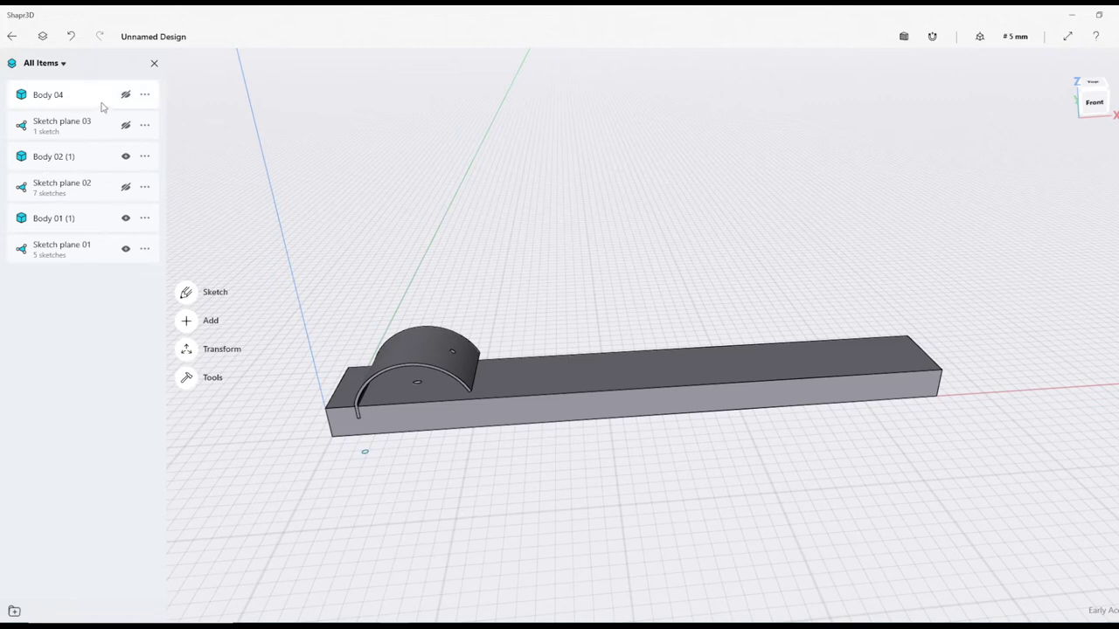
left_click(125, 96)
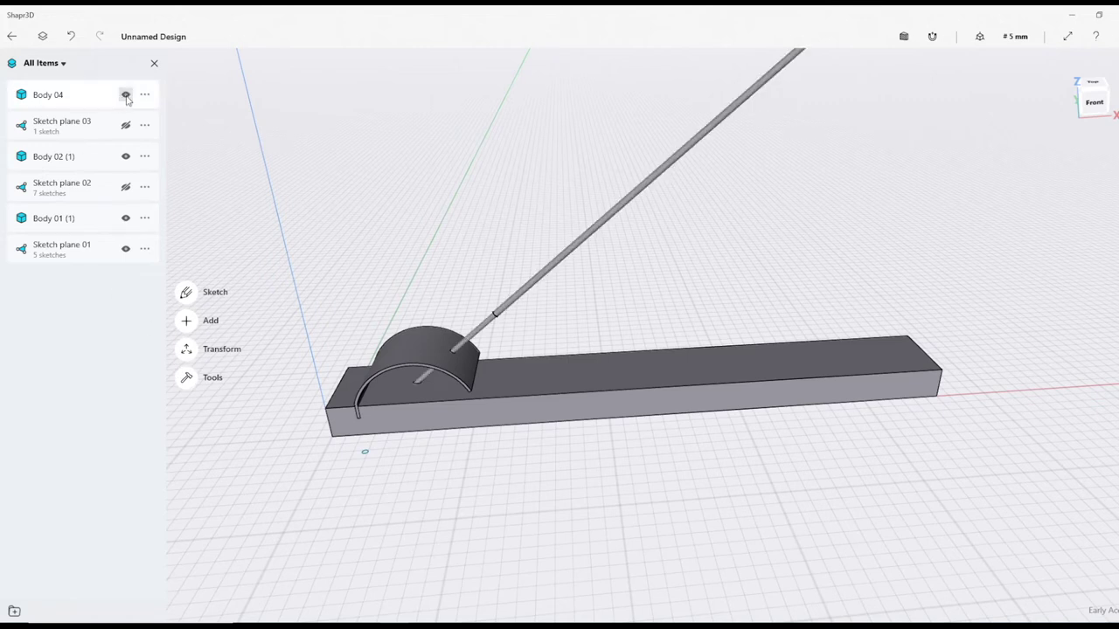
left_click(126, 97)
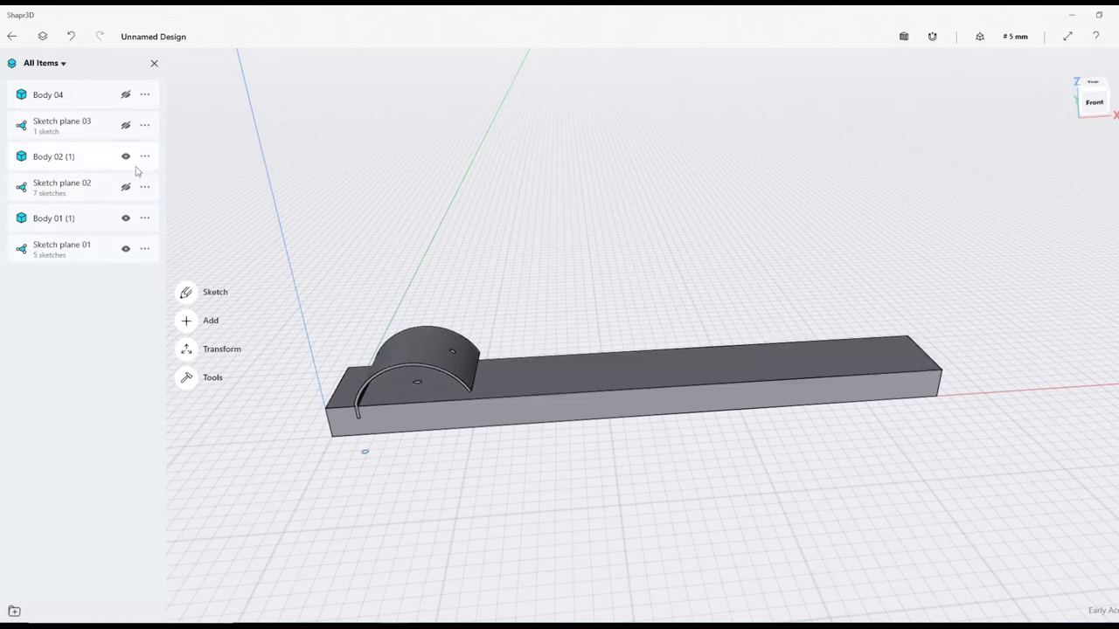
left_click(154, 63)
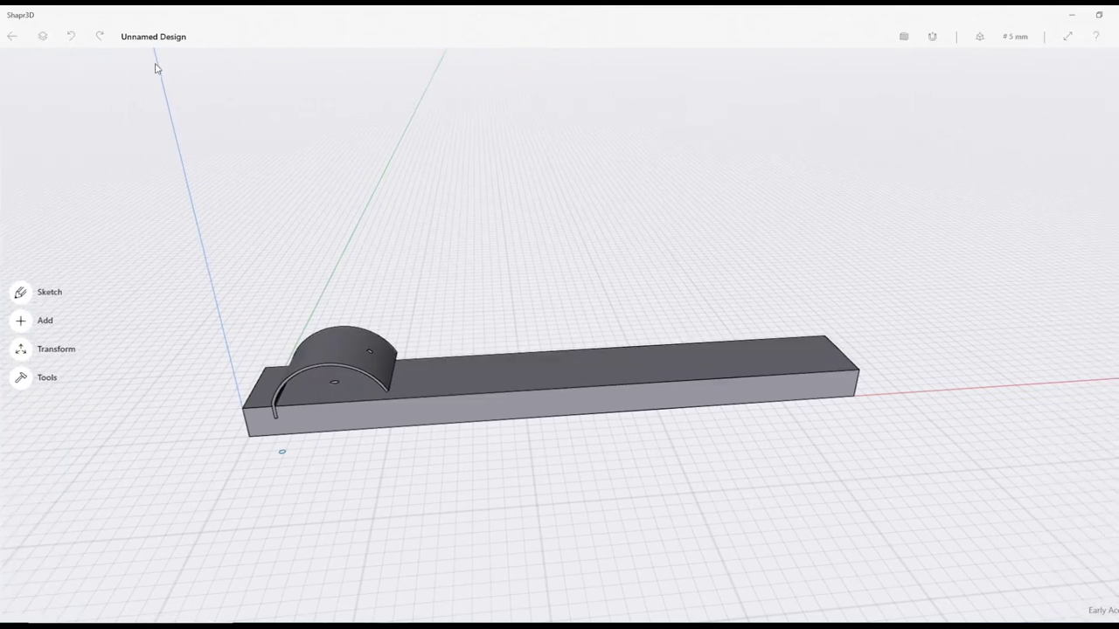
Sketch a centre rectangle of about 146 × 20 mm on the bar's top face, centred across its width beyond the arch plate
left_click(21, 294)
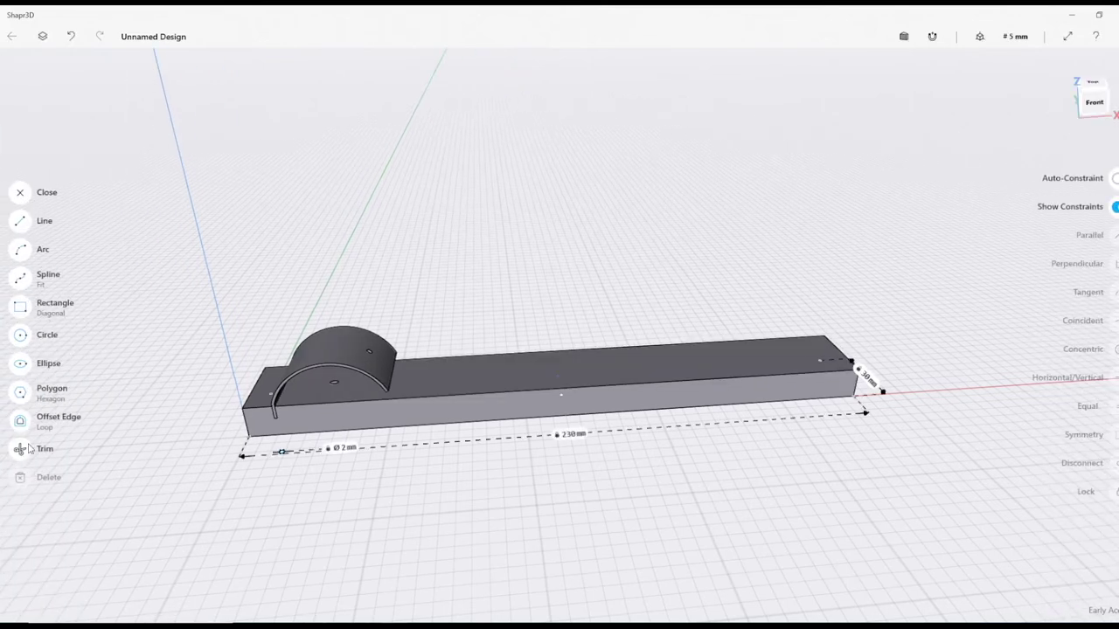
left_click(622, 376)
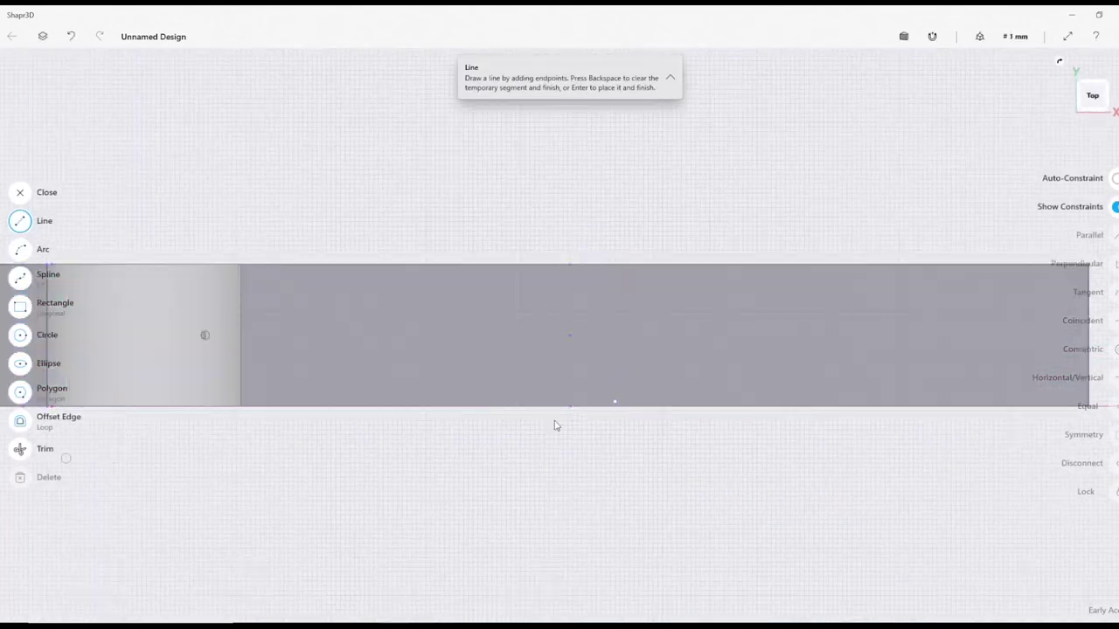
left_click(21, 308)
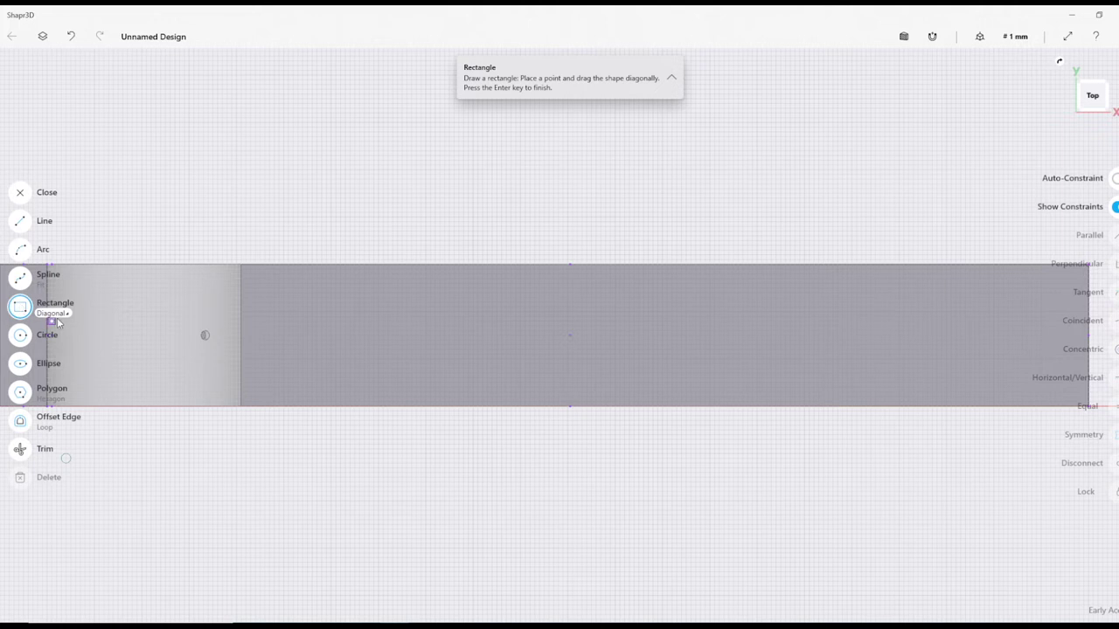
left_click(60, 316)
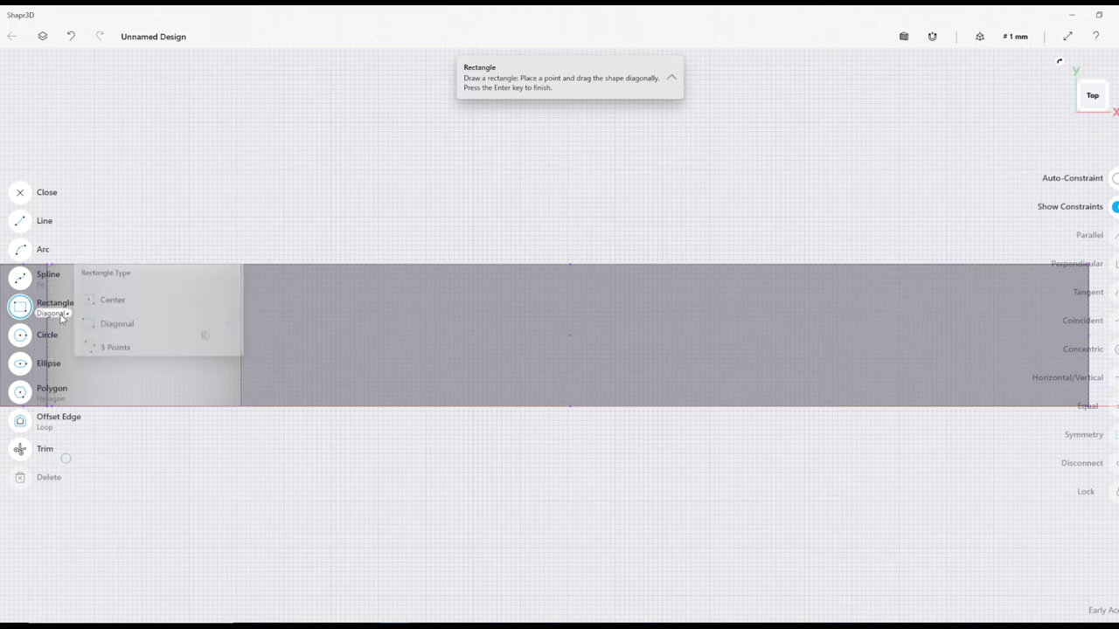
left_click(113, 295)
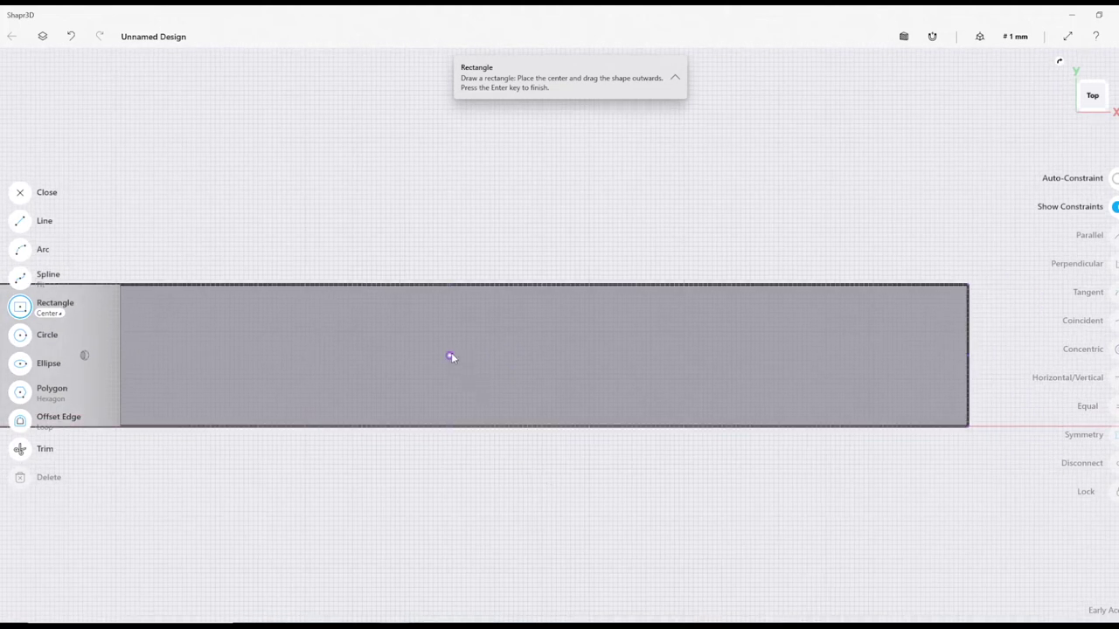
left_click_drag(462, 358, 548, 357)
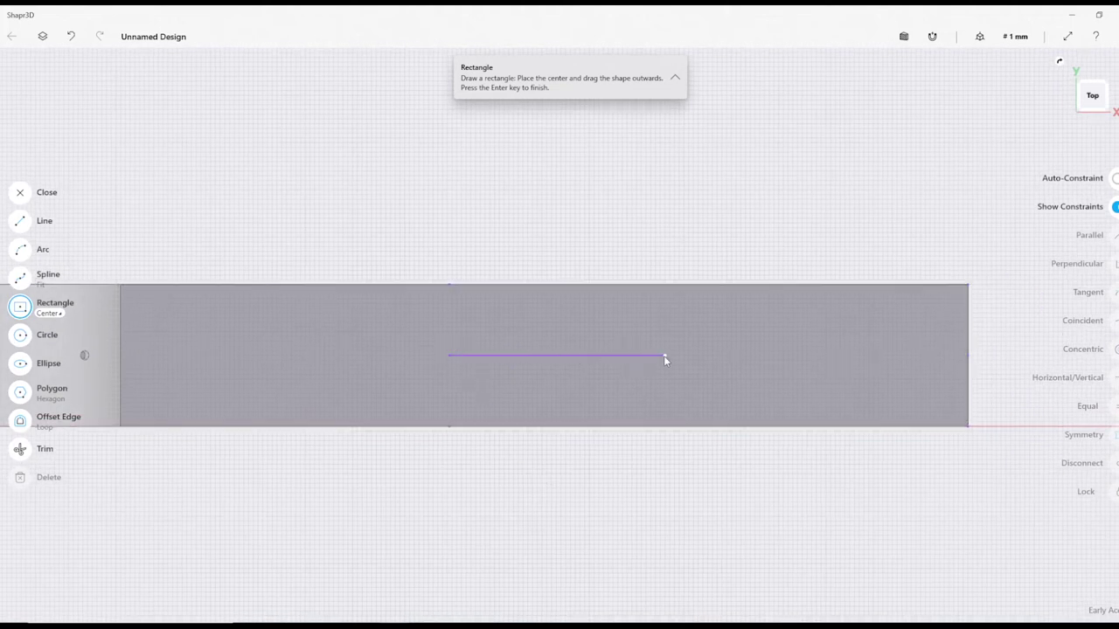
mouse_move(716, 355)
left_mouse_down()
mouse_move(747, 352)
mouse_move(718, 357)
left_mouse_up()
left_click_drag(588, 356, 936, 403)
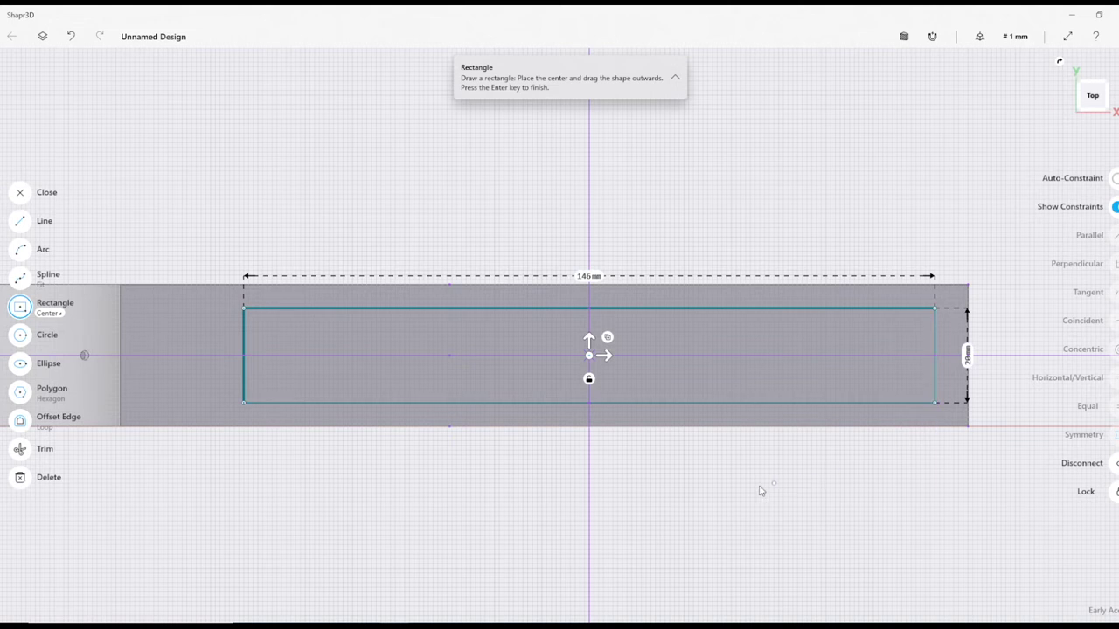
mouse_move(664, 518)
right_mouse_down()
mouse_move(664, 472)
mouse_move(646, 461)
right_mouse_up()
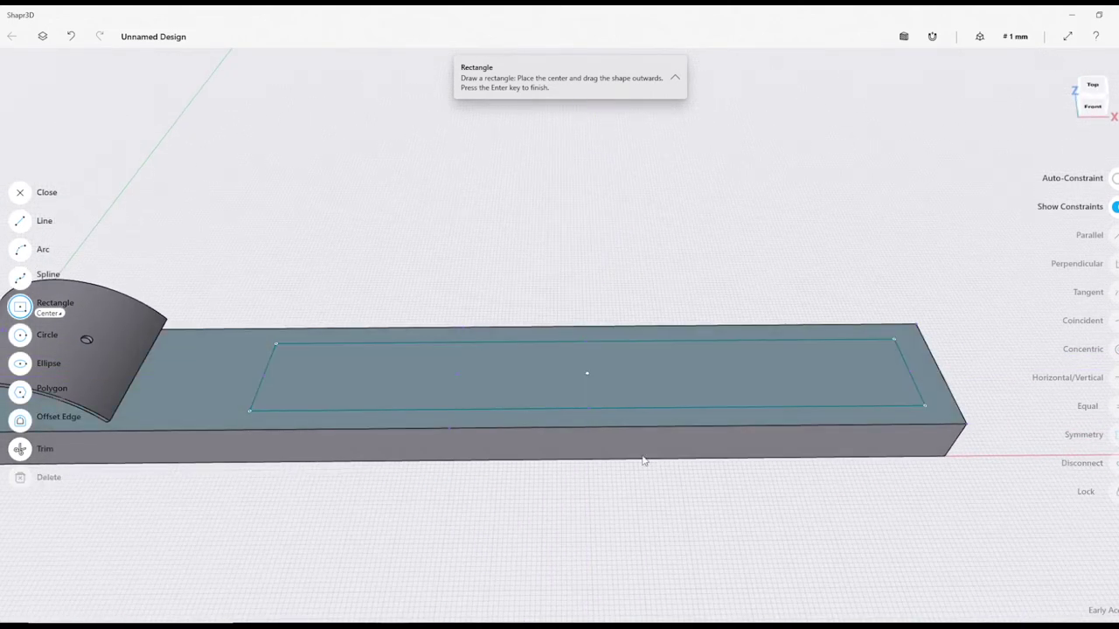
left_click(20, 196)
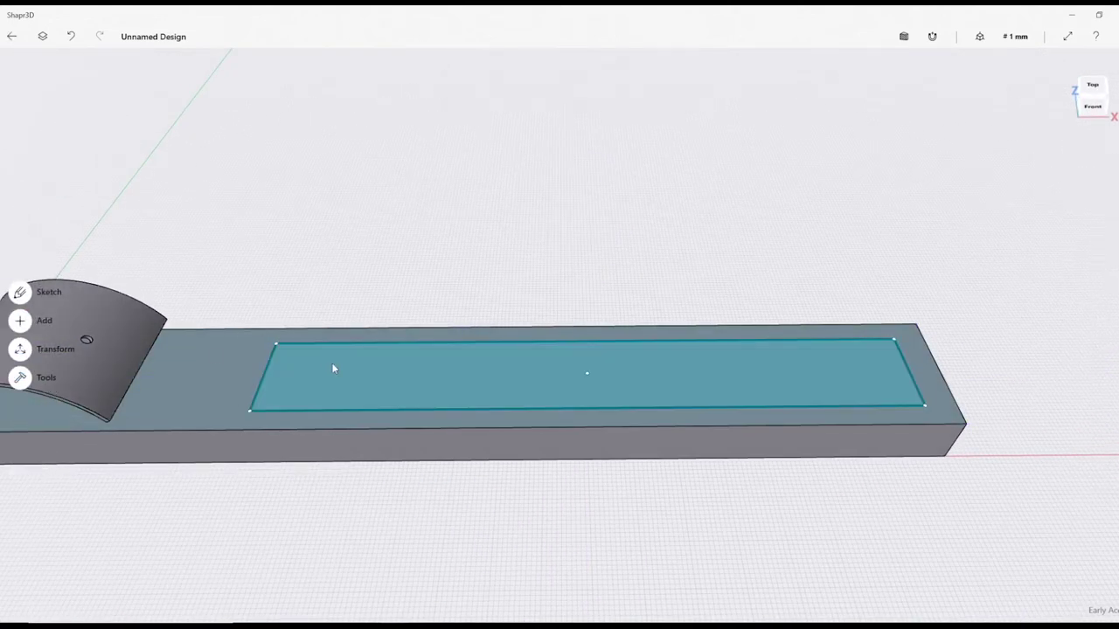
Extrude the rectangle 3 mm down into the bar to cut a shallow pocket
left_click(355, 384)
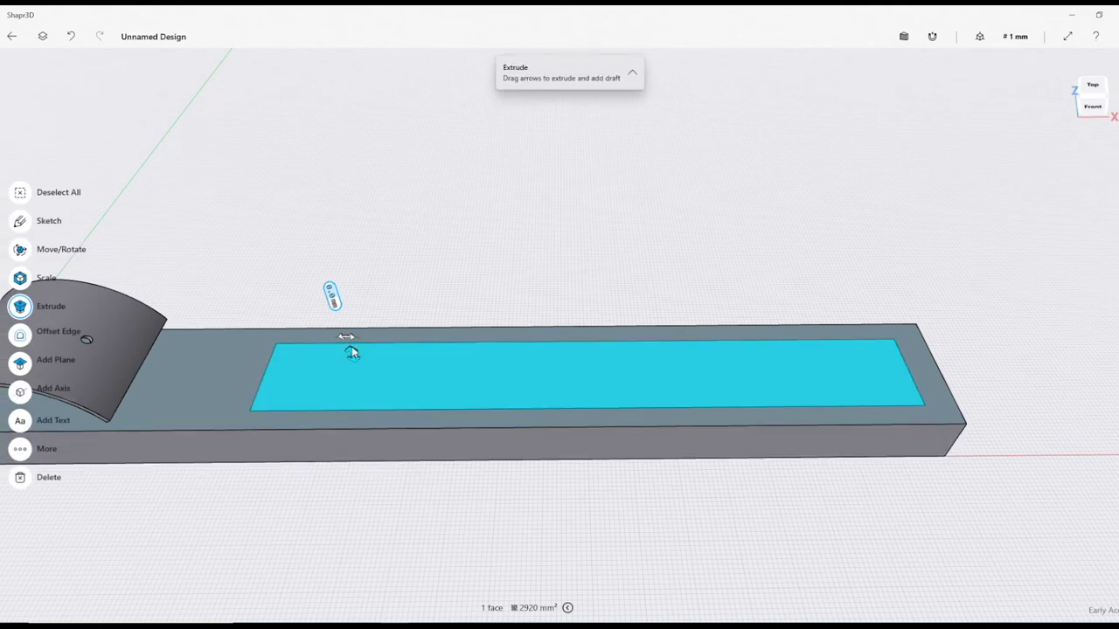
left_click_drag(349, 352, 352, 358)
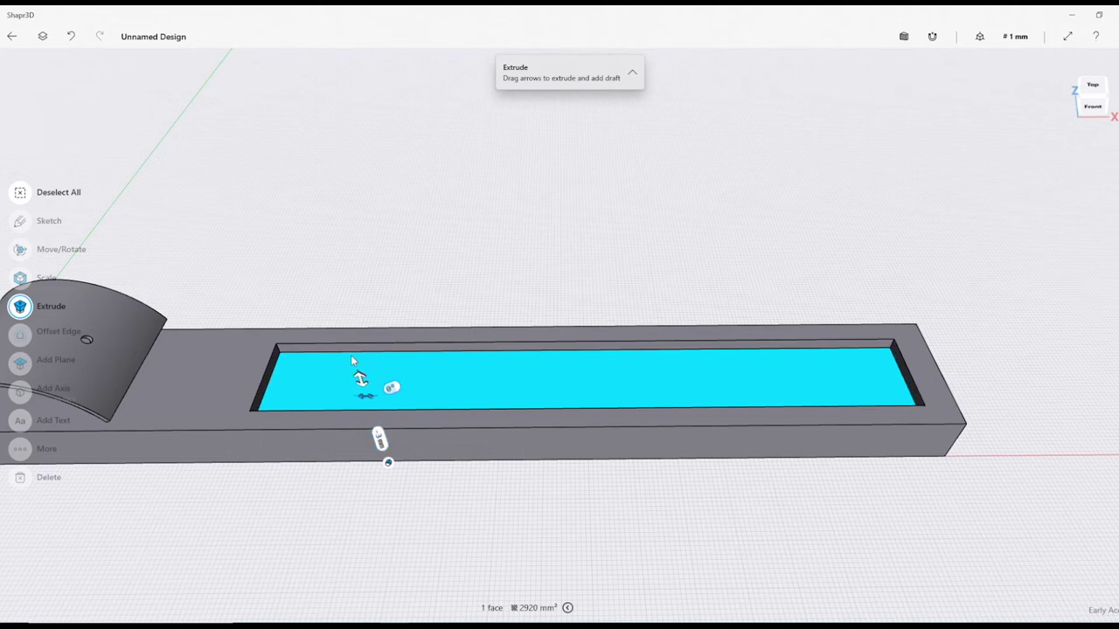
left_click(353, 360)
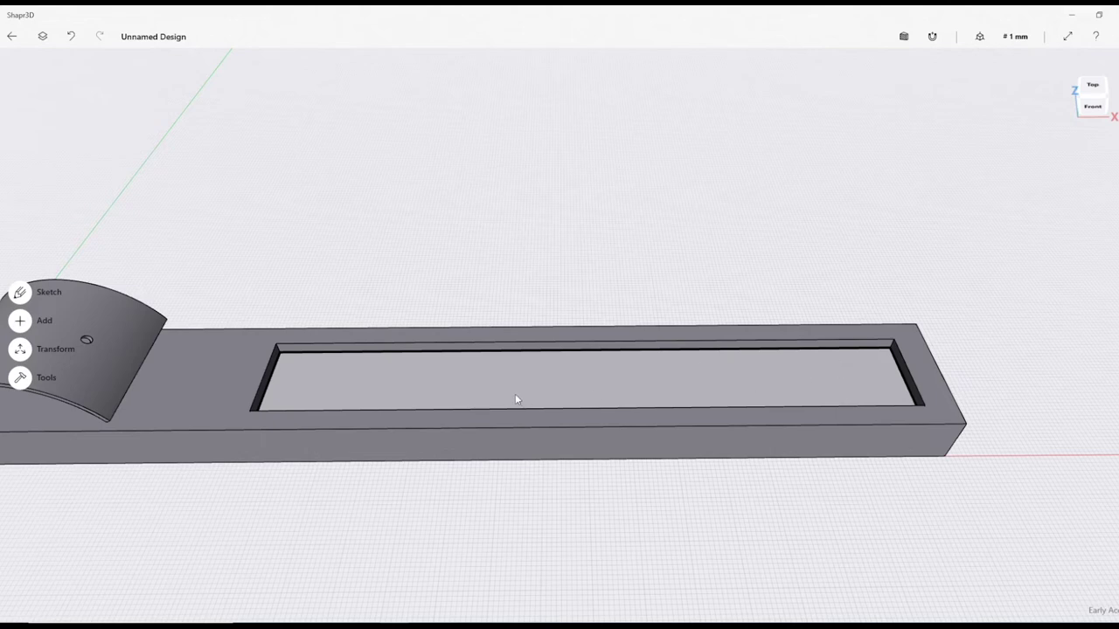
Fillet the pocket's floor edges and vertical corner edges together with a 3 mm radius
scroll(407, 371, "up", 6)
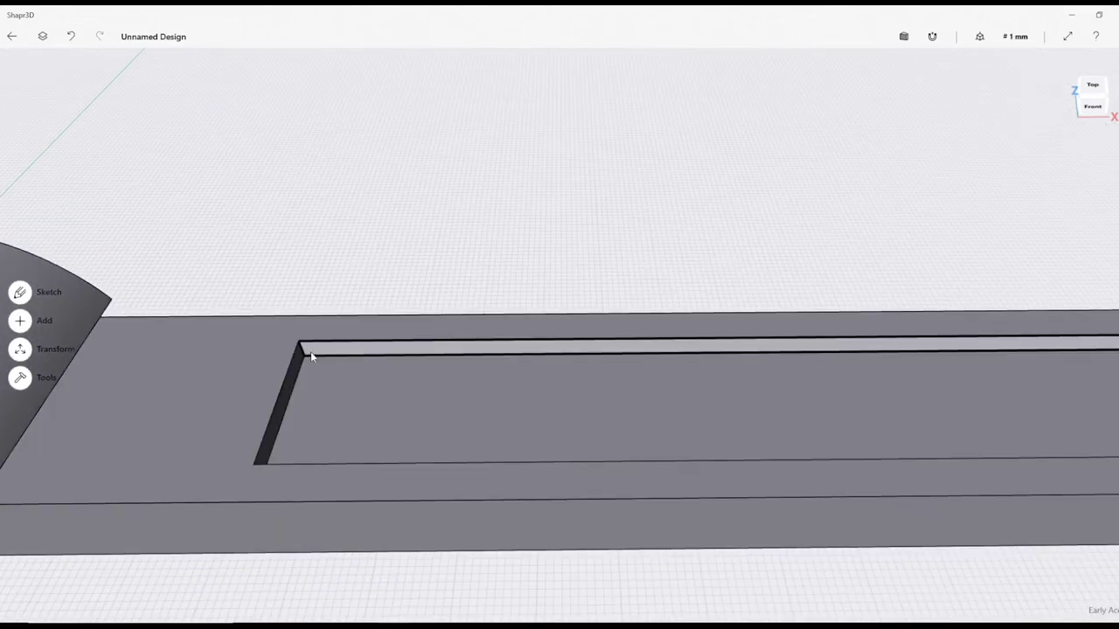
left_click(301, 353)
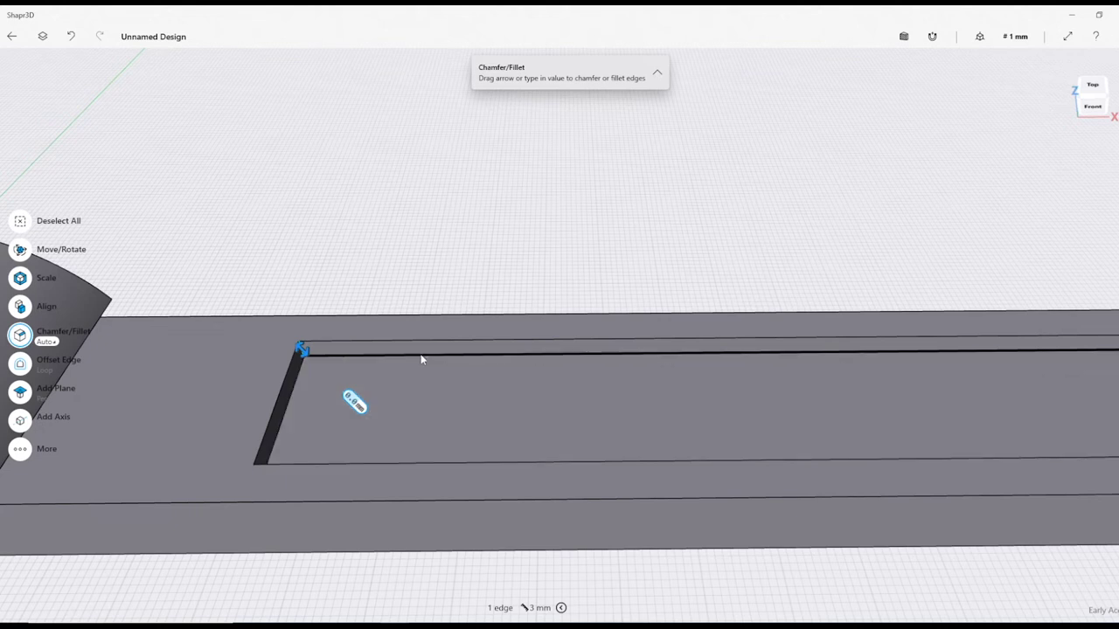
left_click(421, 354)
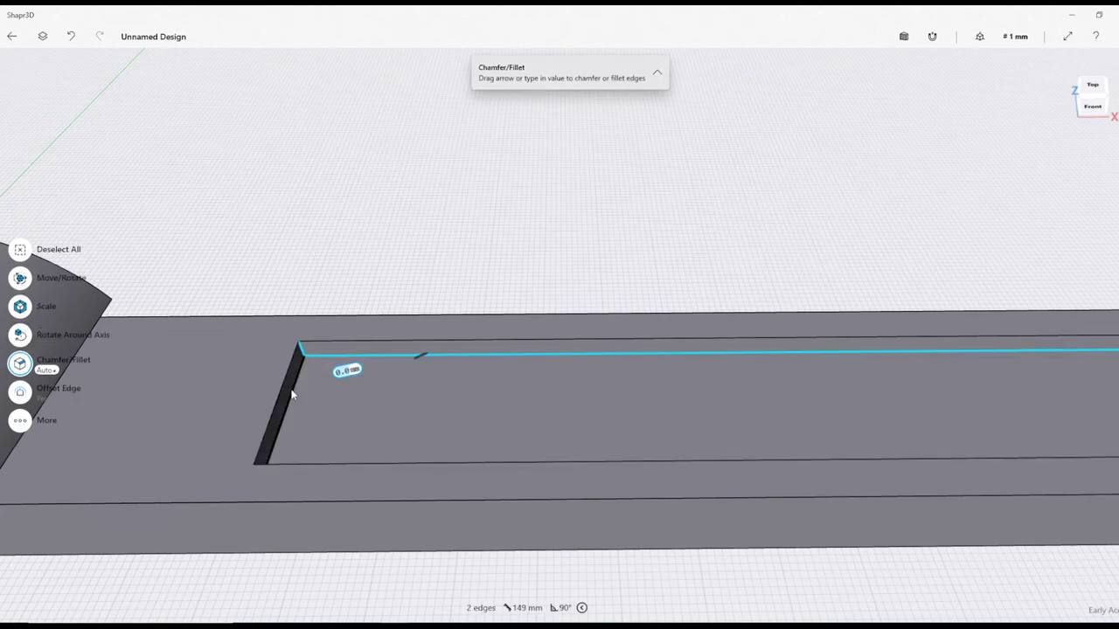
left_click(293, 392)
middle_click_drag(732, 391, 248, 399)
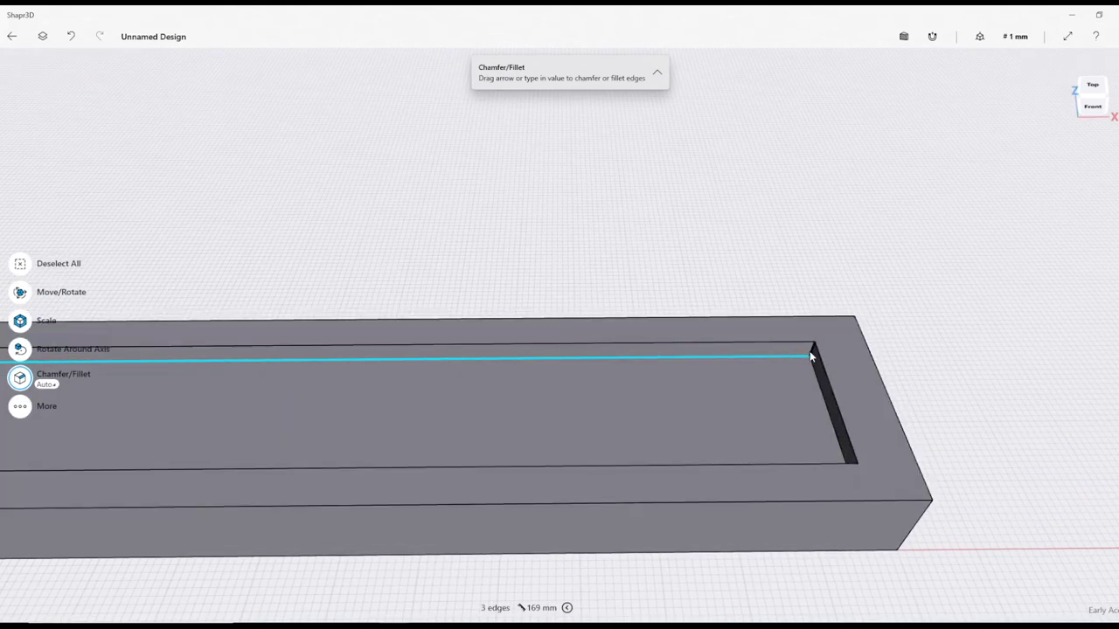
left_click(811, 354)
left_click(651, 389)
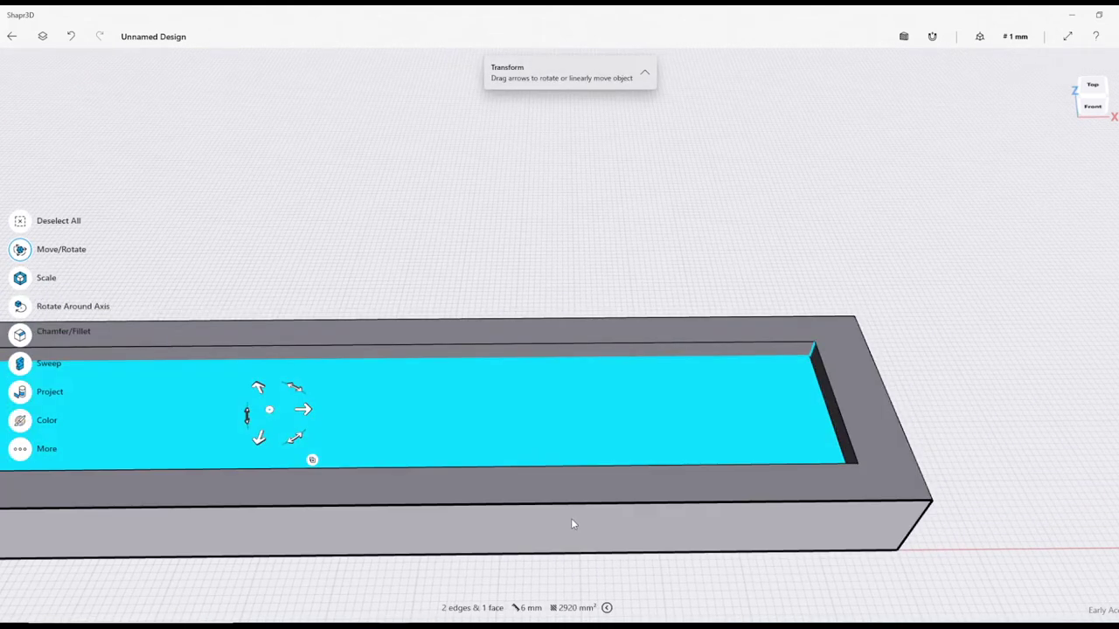
left_click(641, 409)
right_click_drag(557, 443, 616, 381)
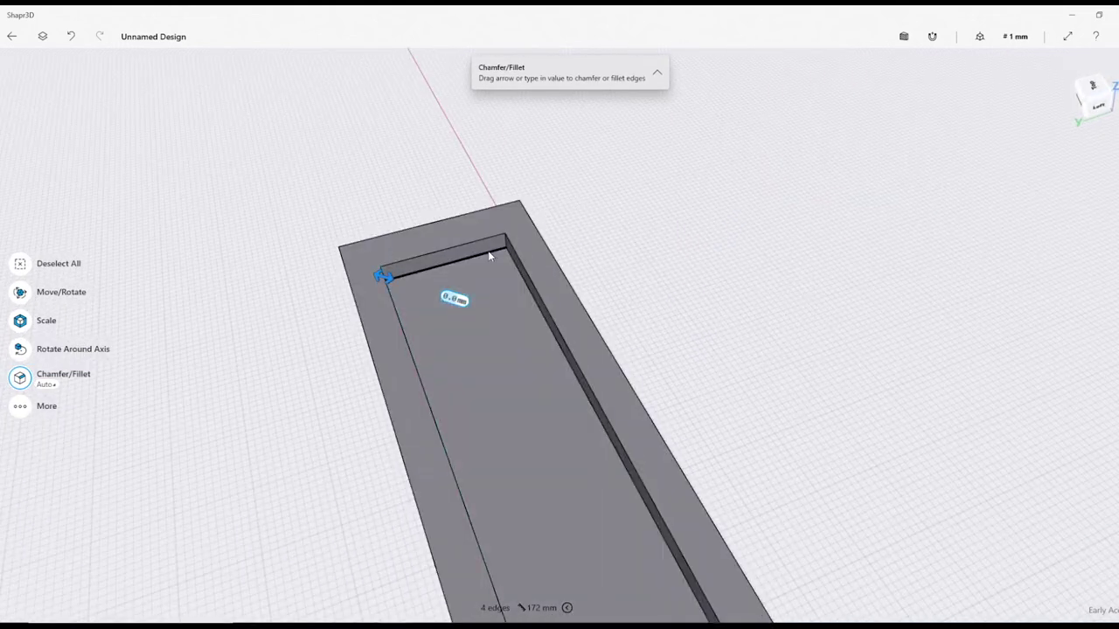
left_click(503, 248)
left_click(514, 262)
right_click_drag(664, 367, 413, 343)
left_click(926, 247)
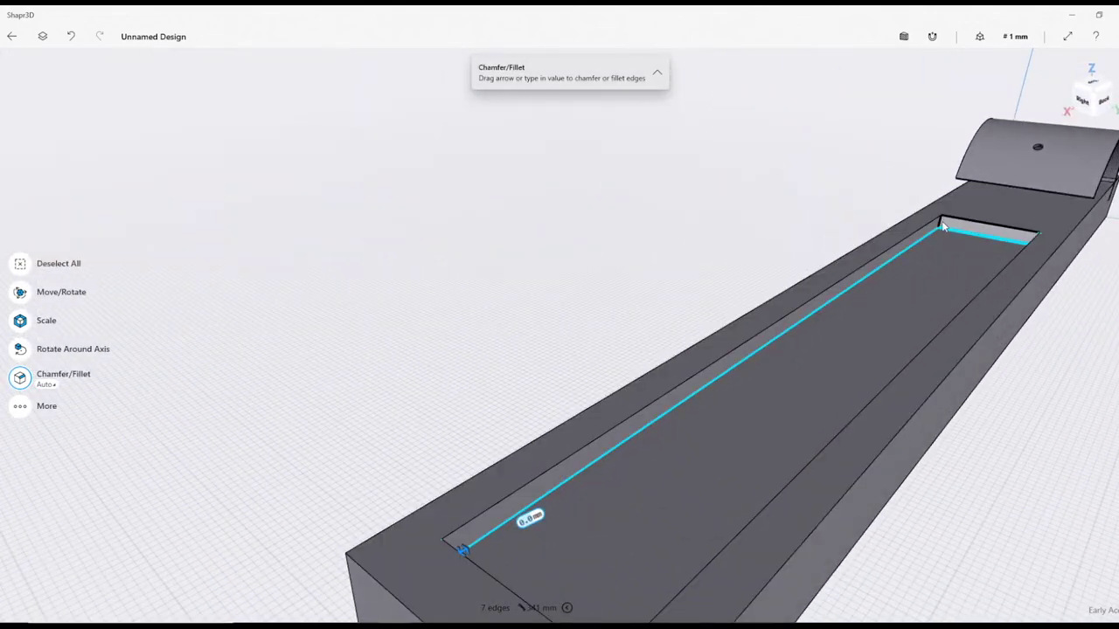
scroll(942, 236, "up", 3)
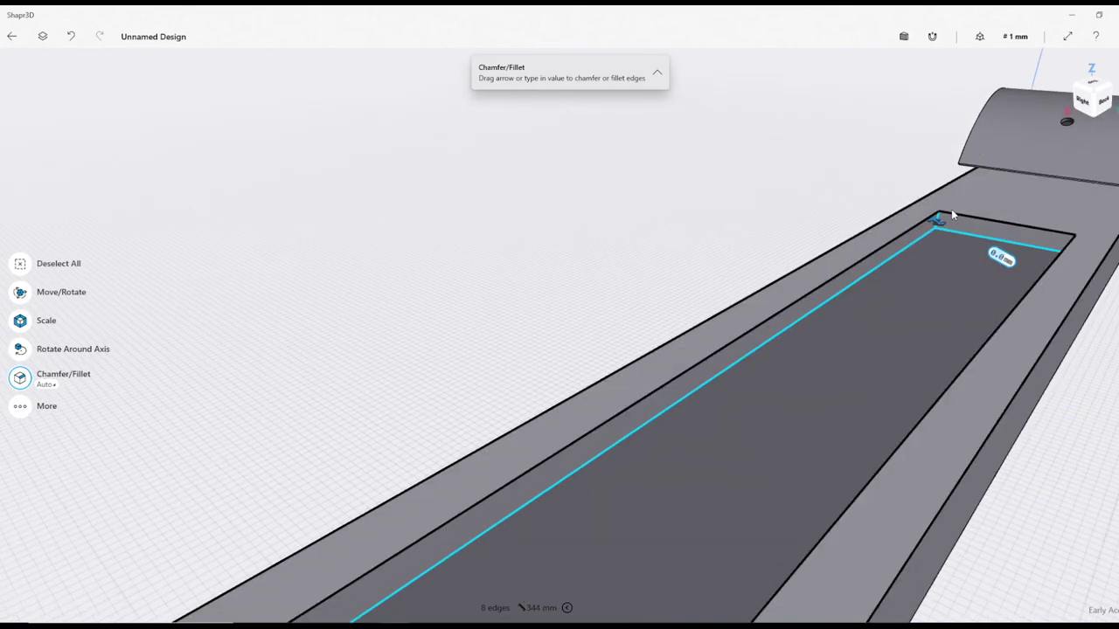
left_click_drag(935, 228, 948, 262)
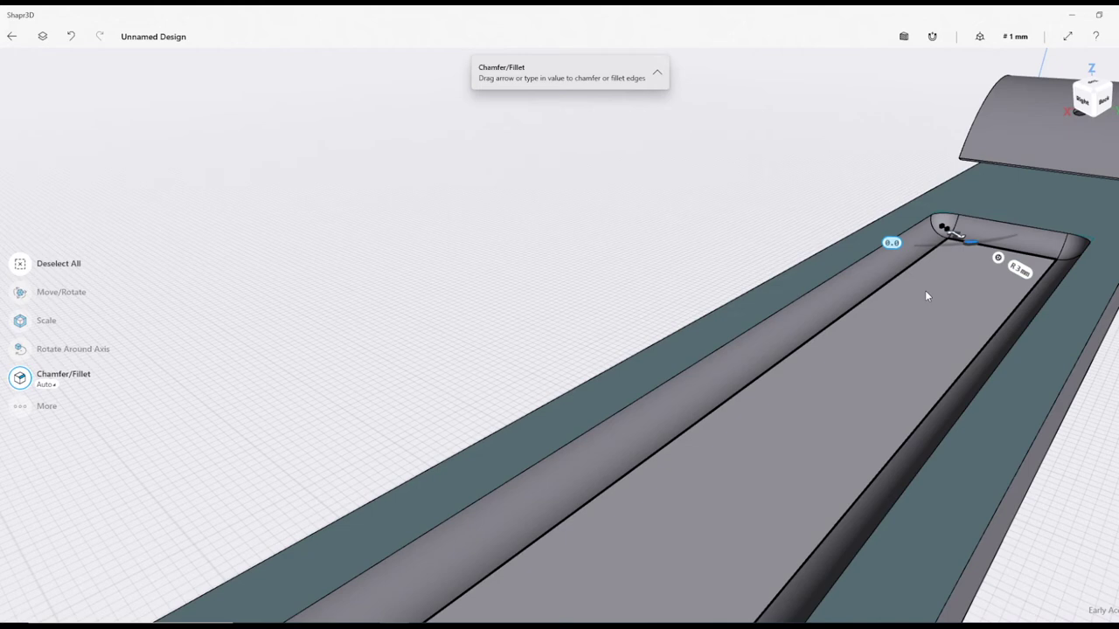
key("Return")
Hide Sketch plane 04 and Sketch plane 01
scroll(924, 291, "down", 10)
right_click_drag(810, 397, 674, 368)
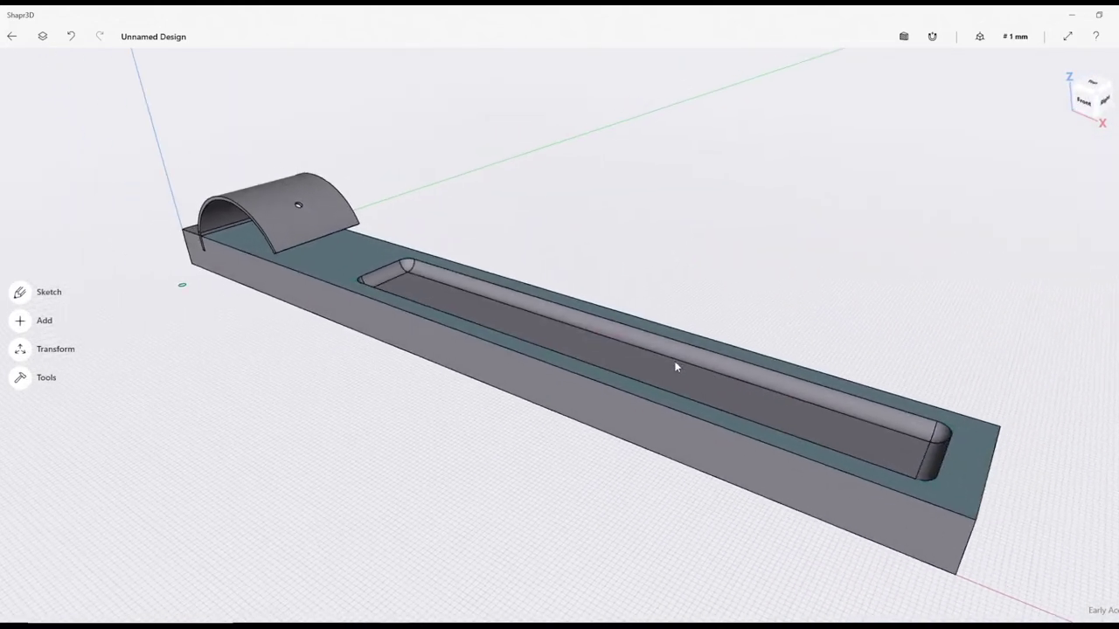
left_click(42, 35)
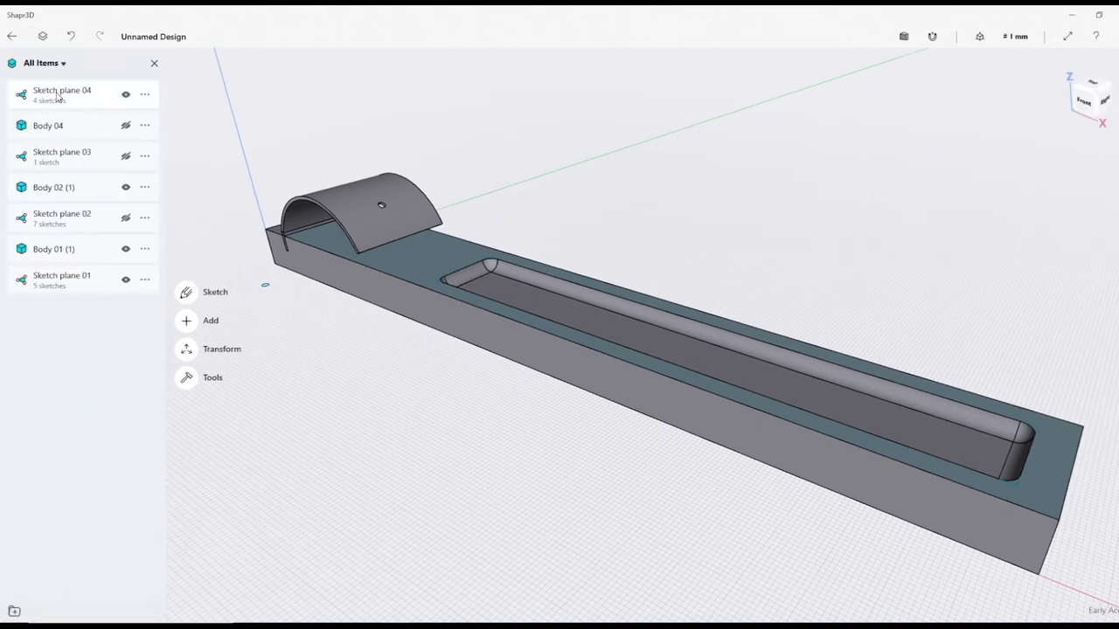
left_click(125, 96)
left_click(125, 280)
left_click(125, 97)
left_click(125, 97)
Show the rod (Body 04) to view the complete assembly, and undo that visibility change
left_click(125, 125)
scroll(328, 369, "up", 3)
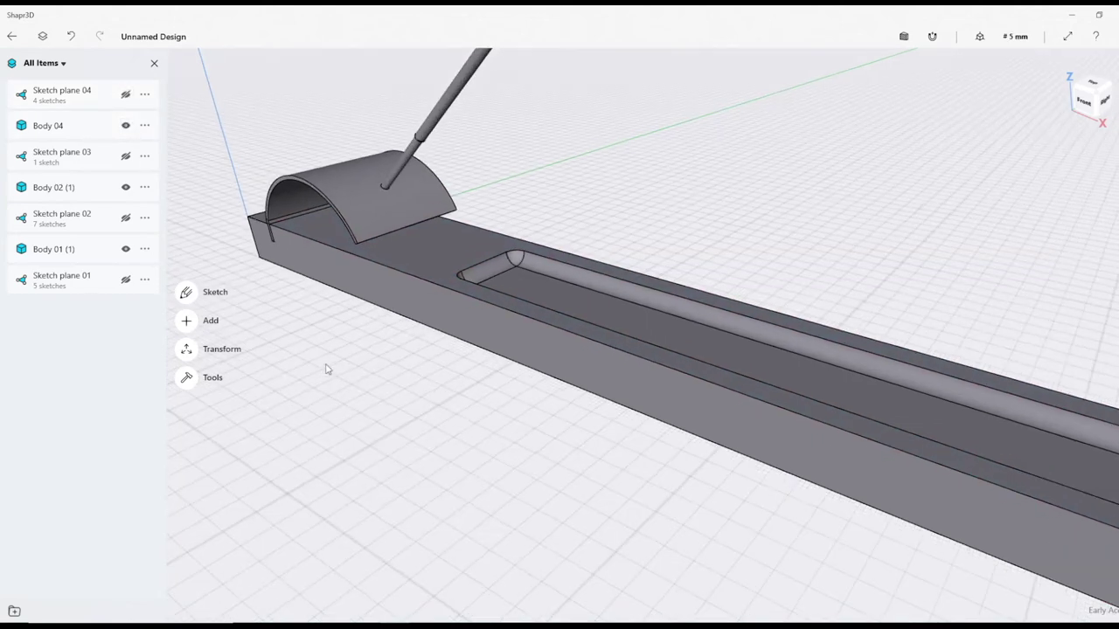
scroll(325, 369, "down", 3)
left_click(153, 63)
scroll(300, 403, "up", 1)
scroll(299, 403, "down", 3)
scroll(253, 416, "up", 3)
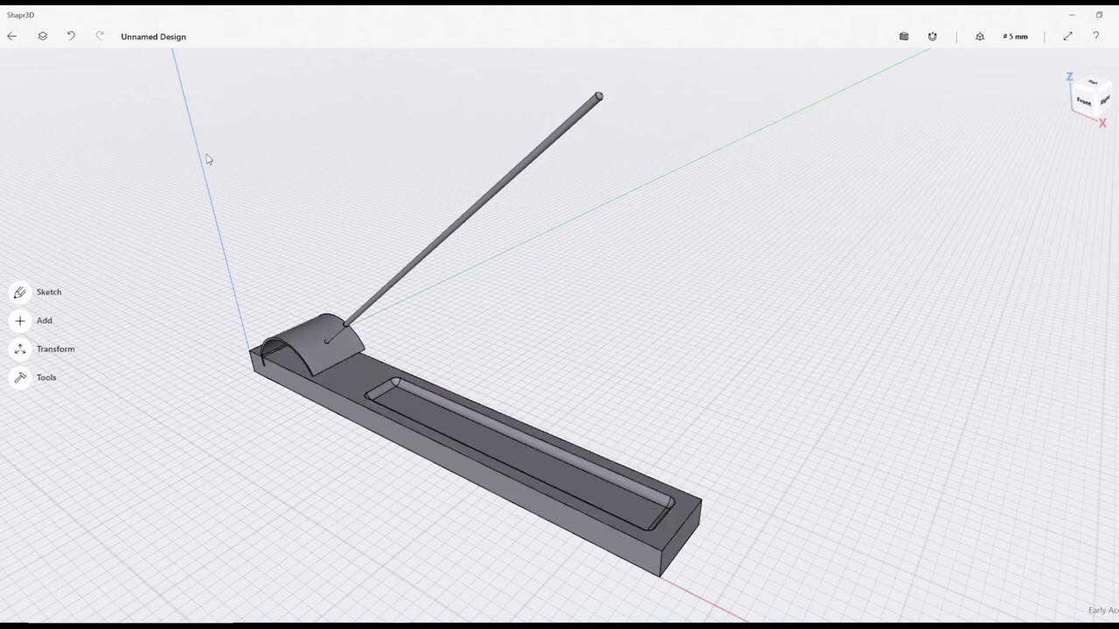
left_click(71, 36)
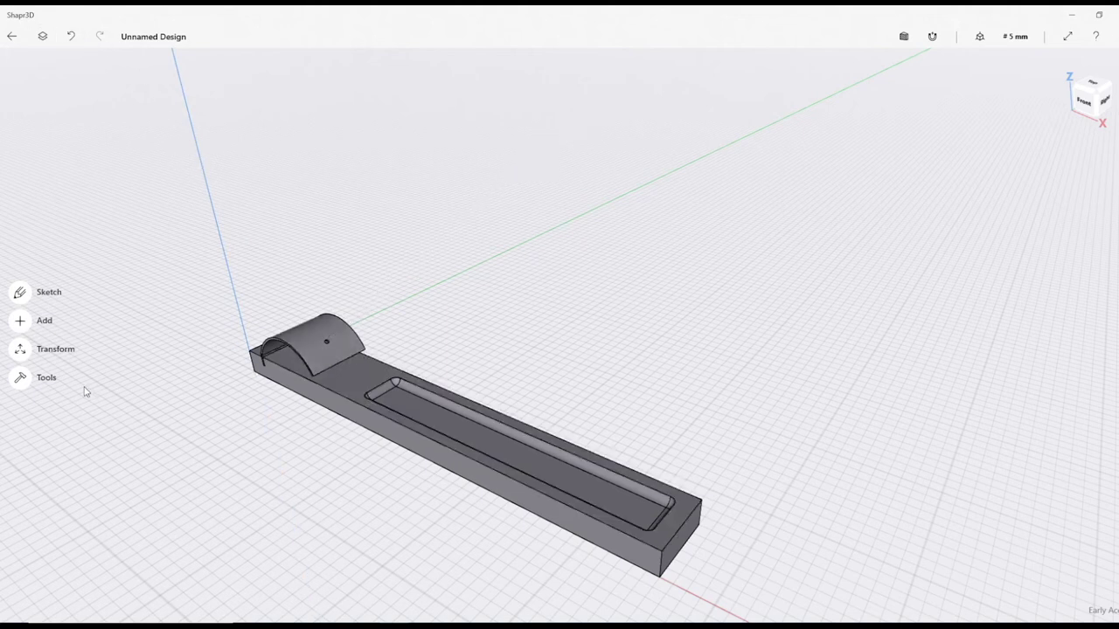
Create an A4 landscape drawing of the bar and arch plate with base views at 1:2 scale
left_click(23, 322)
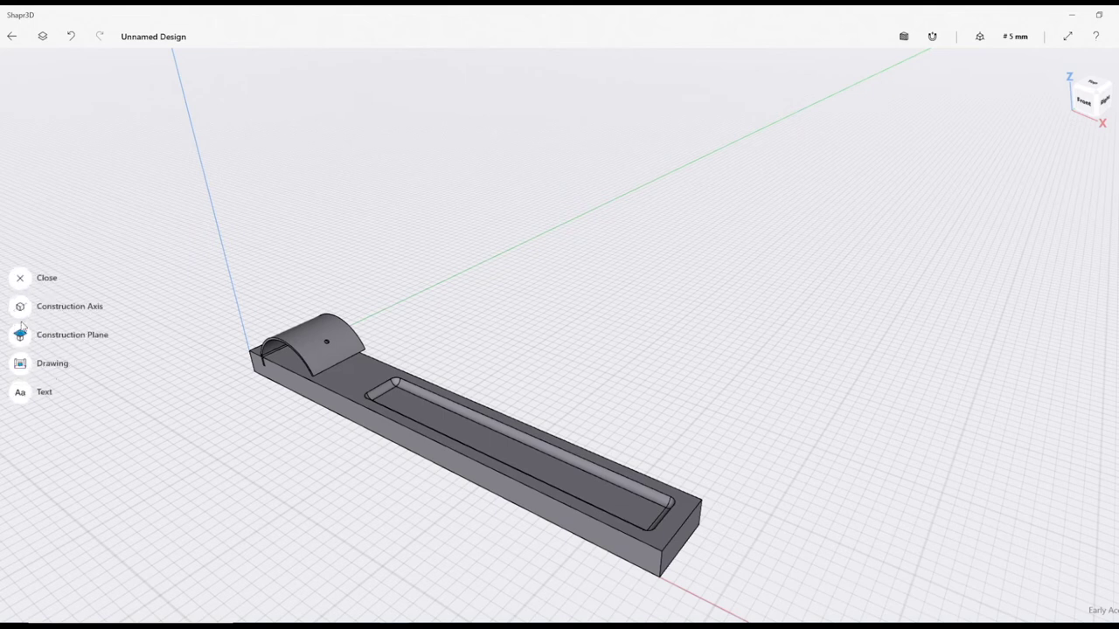
left_click(22, 367)
left_click_drag(159, 259, 892, 617)
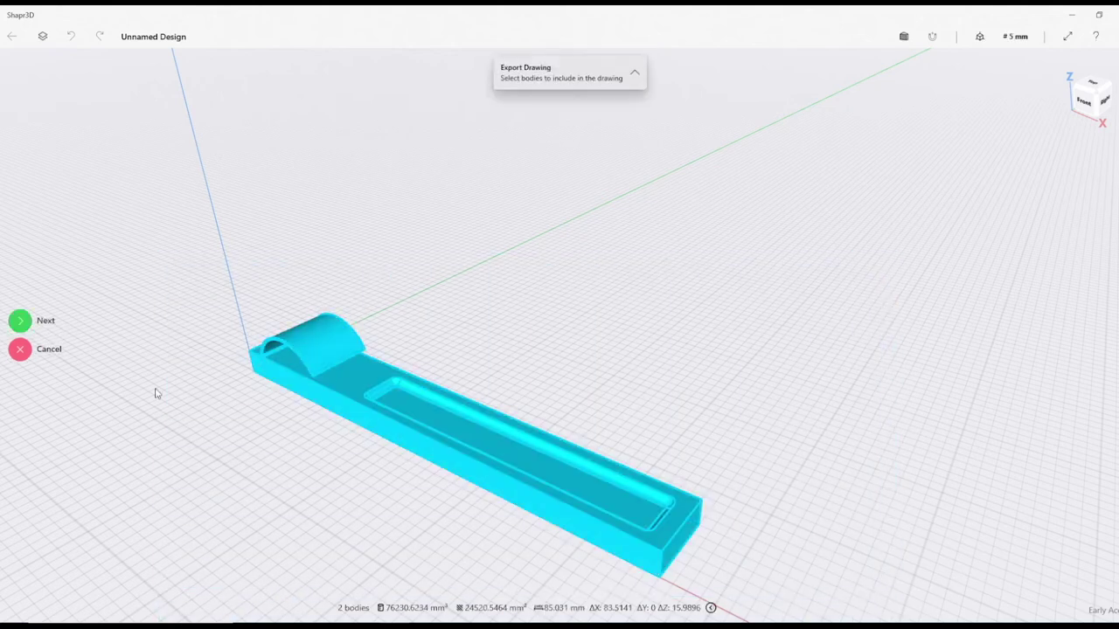
left_click(21, 321)
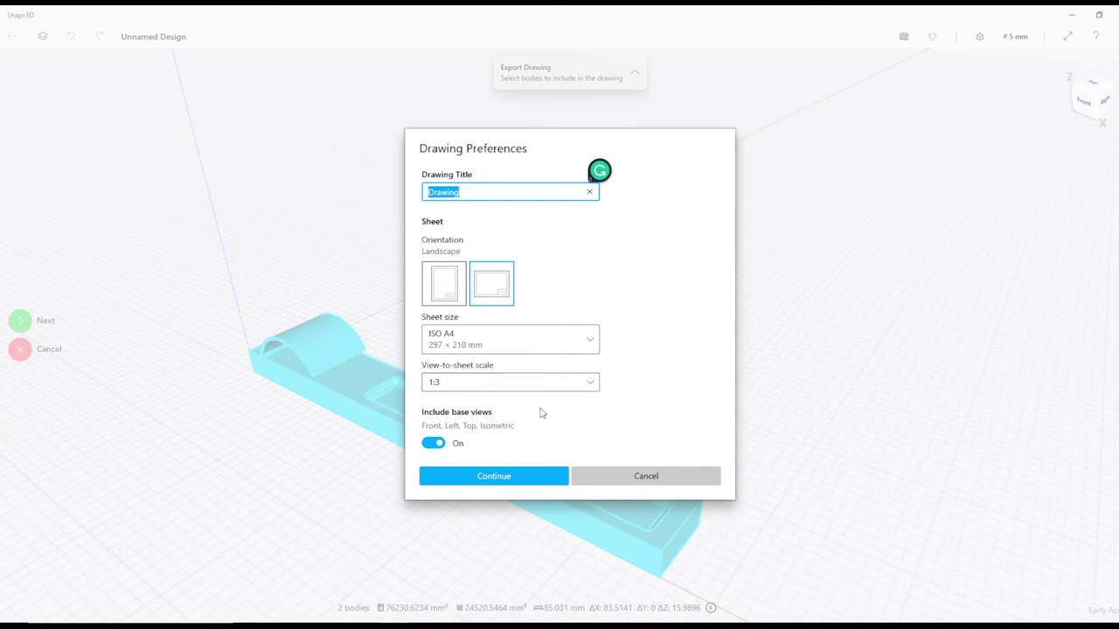
left_click(592, 384)
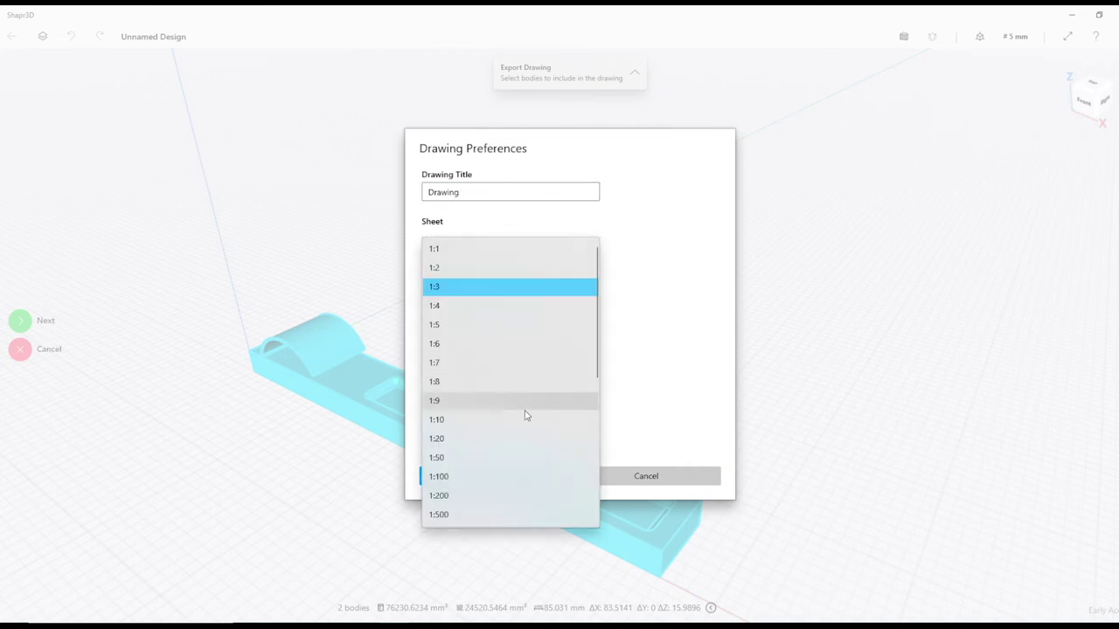
left_click(468, 268)
left_click(496, 477)
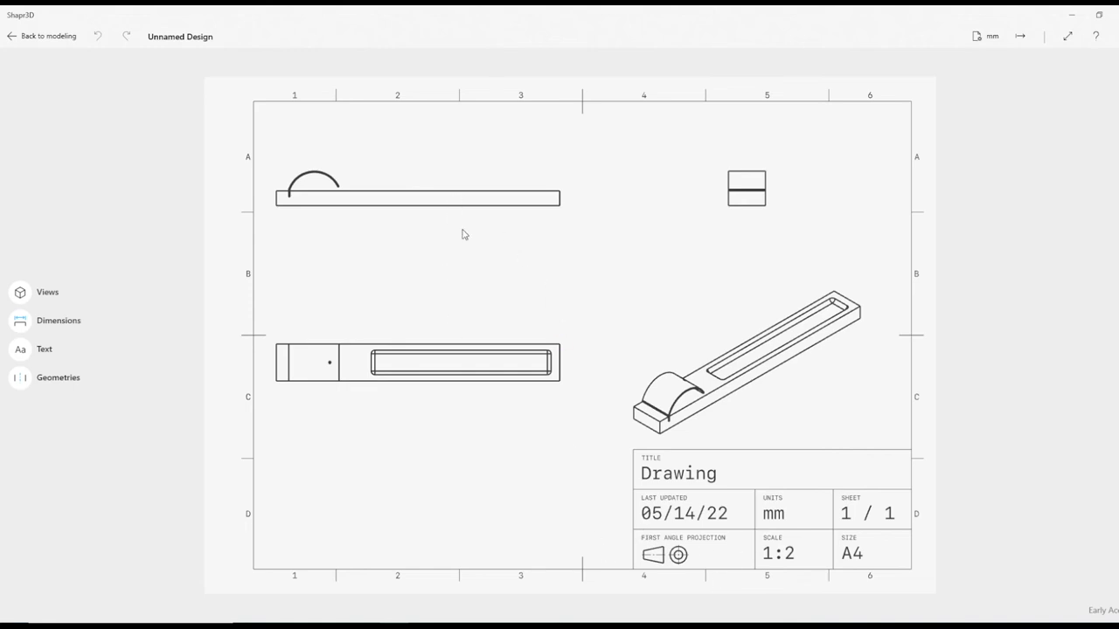
Dimension the bar's overall length below the front view with a Line Length dimension
left_click(416, 360)
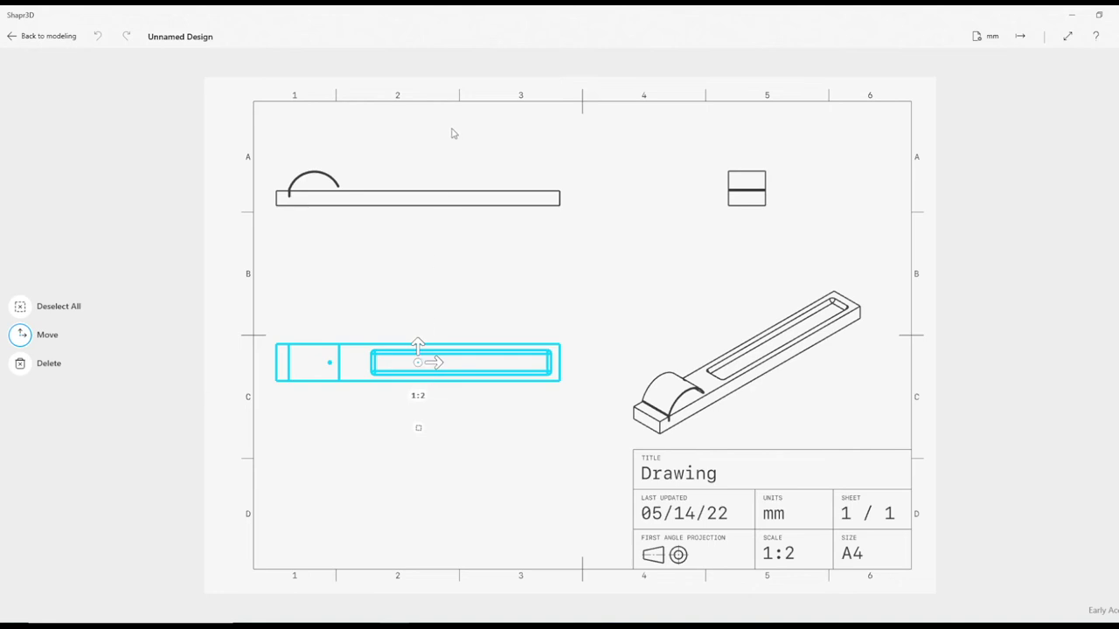
left_click(438, 466)
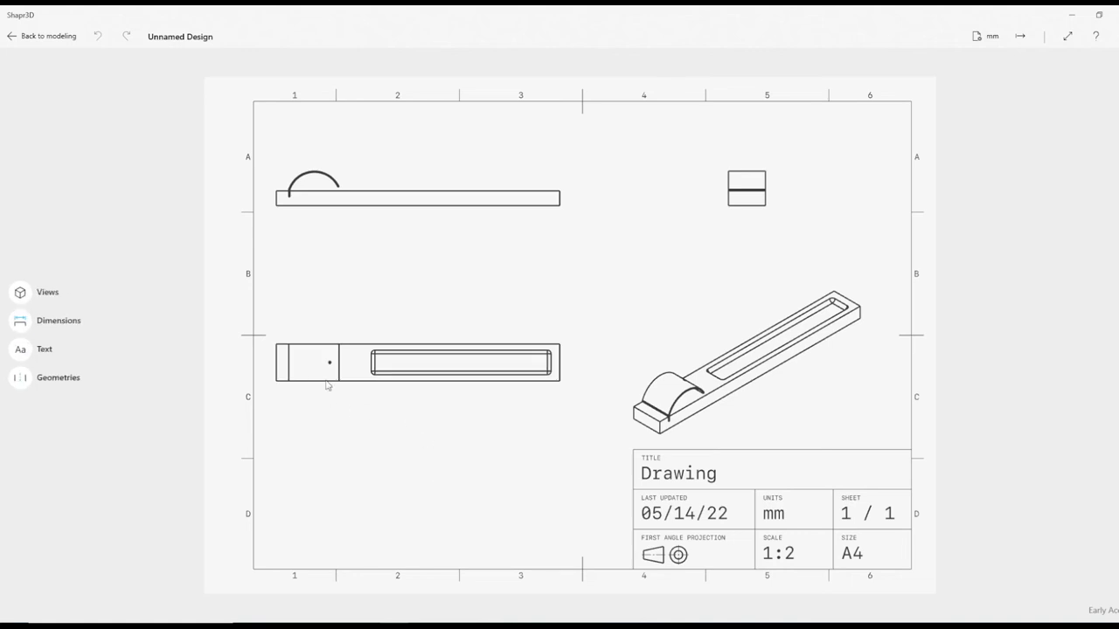
left_click(27, 324)
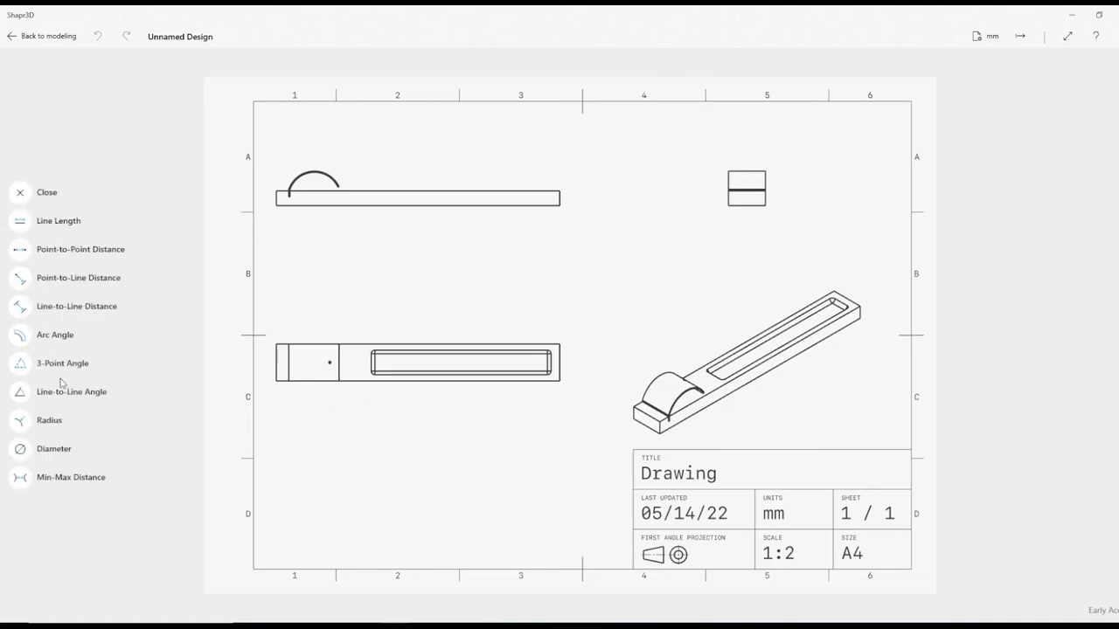
left_click(56, 222)
left_click(401, 213)
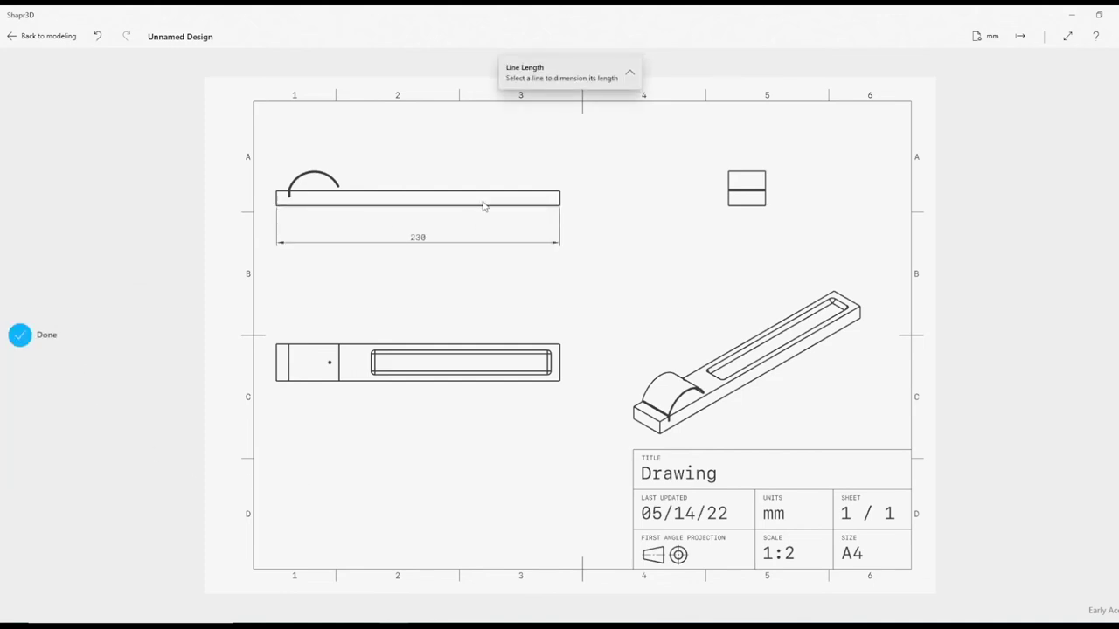
Dimension the bar's thickness beside the front view and its width beside the top view with Line Length dimensions
left_click(559, 201)
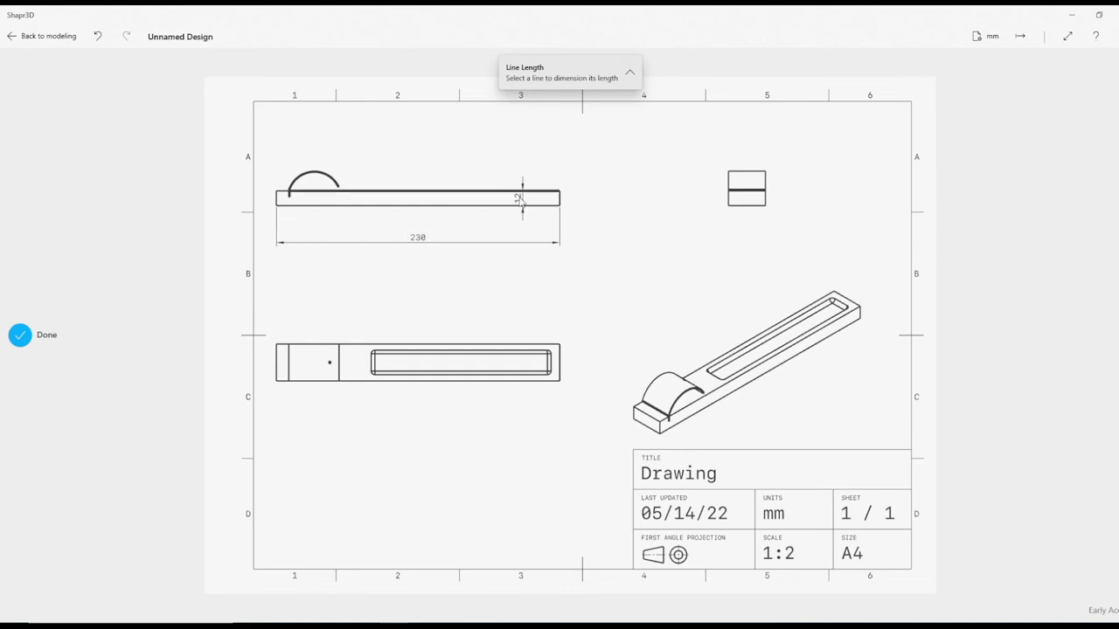
left_click_drag(522, 201, 591, 201)
left_click(560, 363)
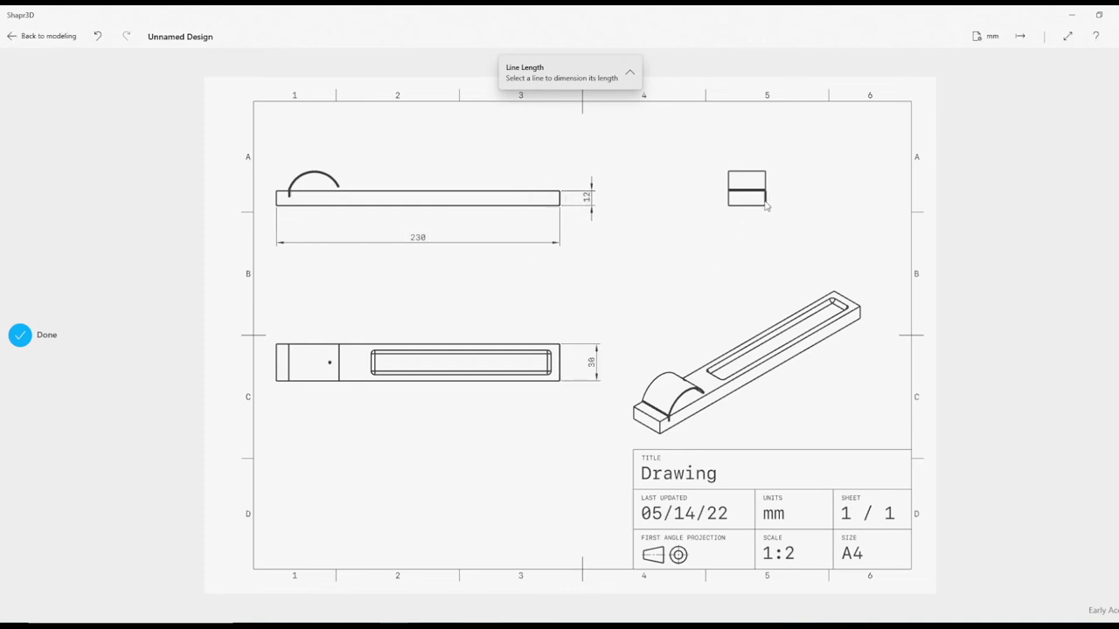
left_click(44, 327)
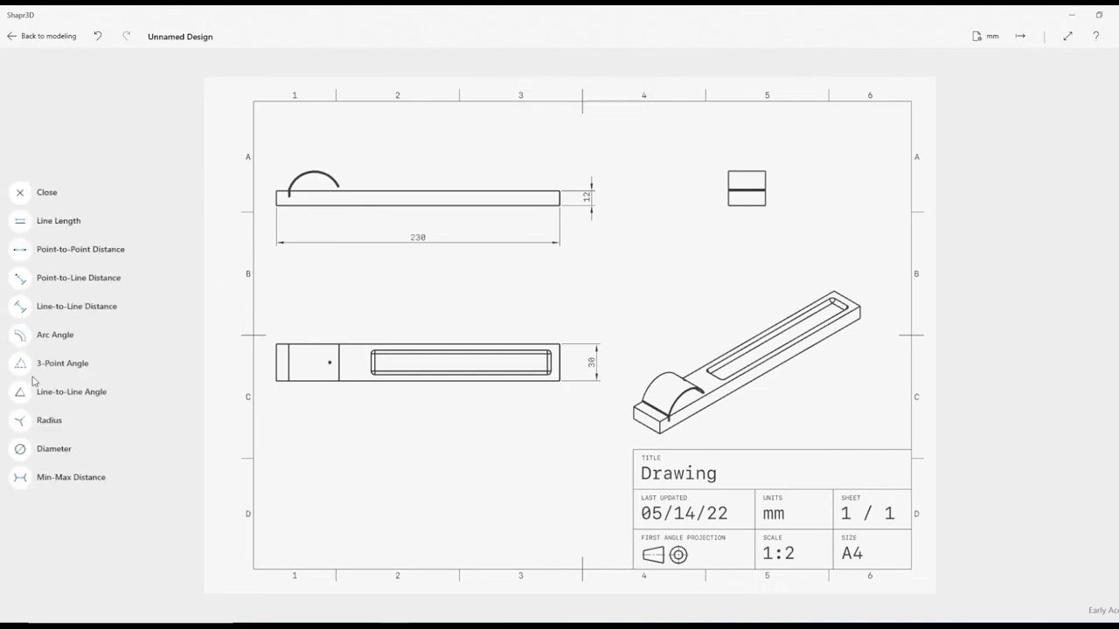
Add a Radius dimension to the arch in the front view, placing its label above the bar
left_click(21, 424)
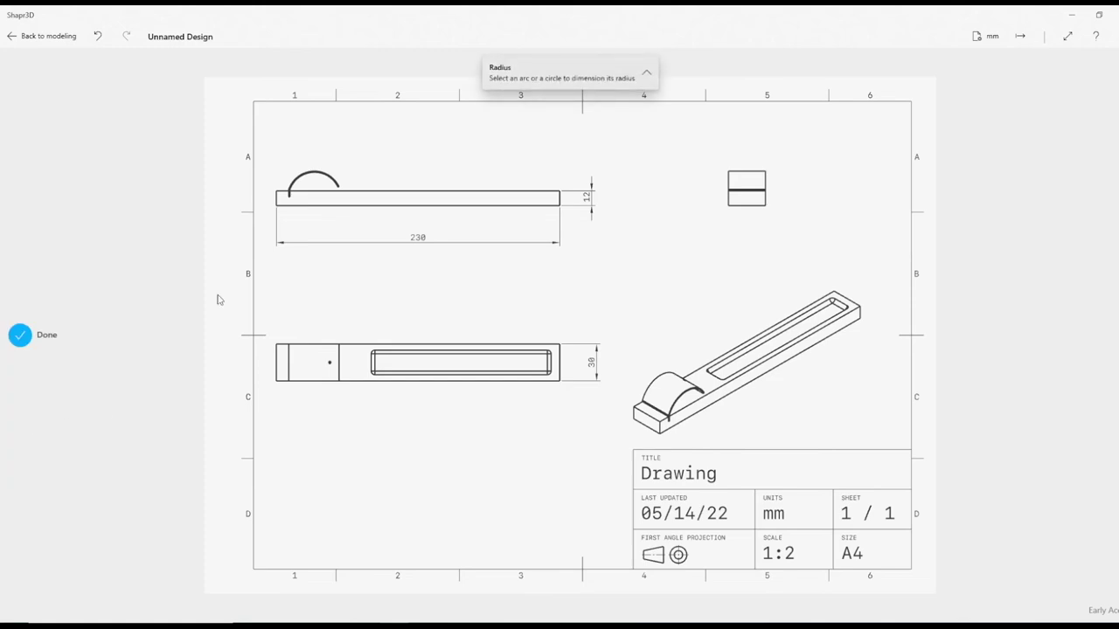
left_click(325, 177)
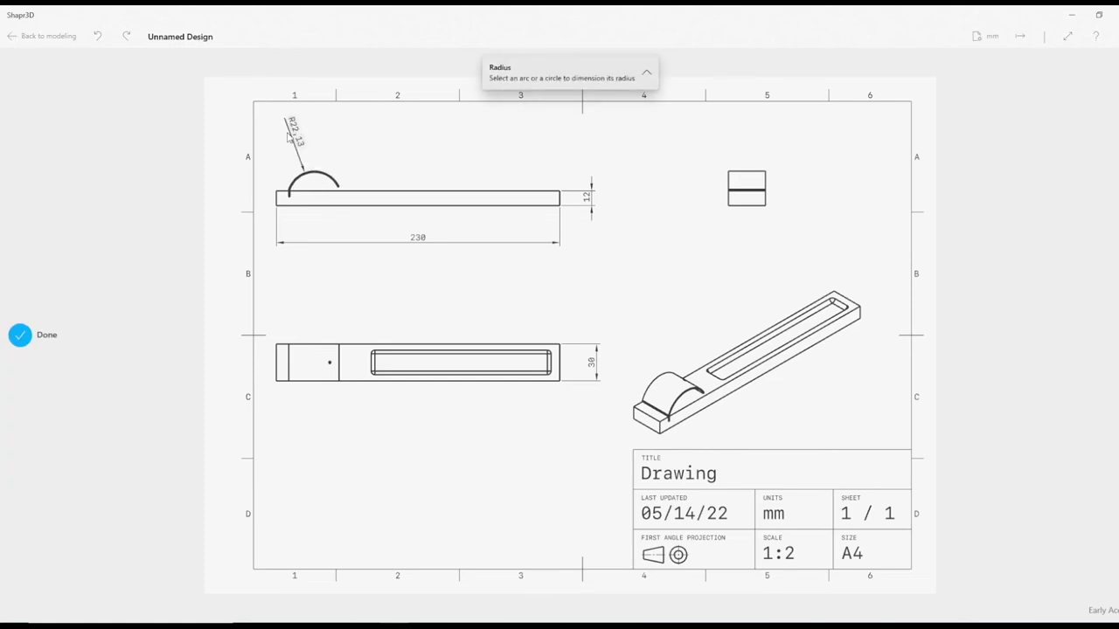
left_click(384, 138)
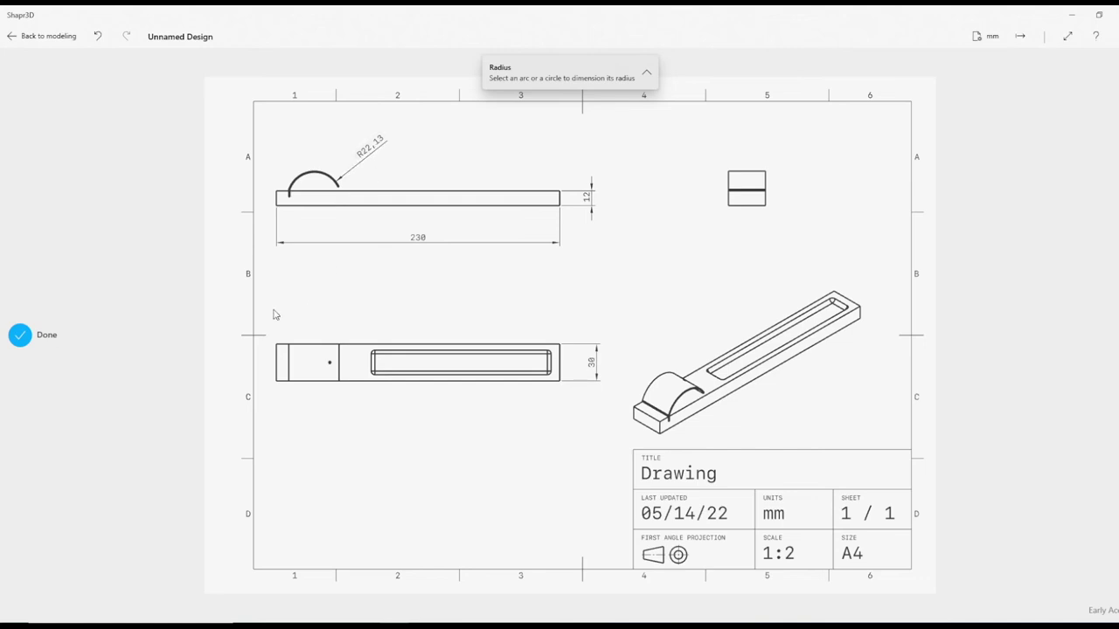
left_click(21, 335)
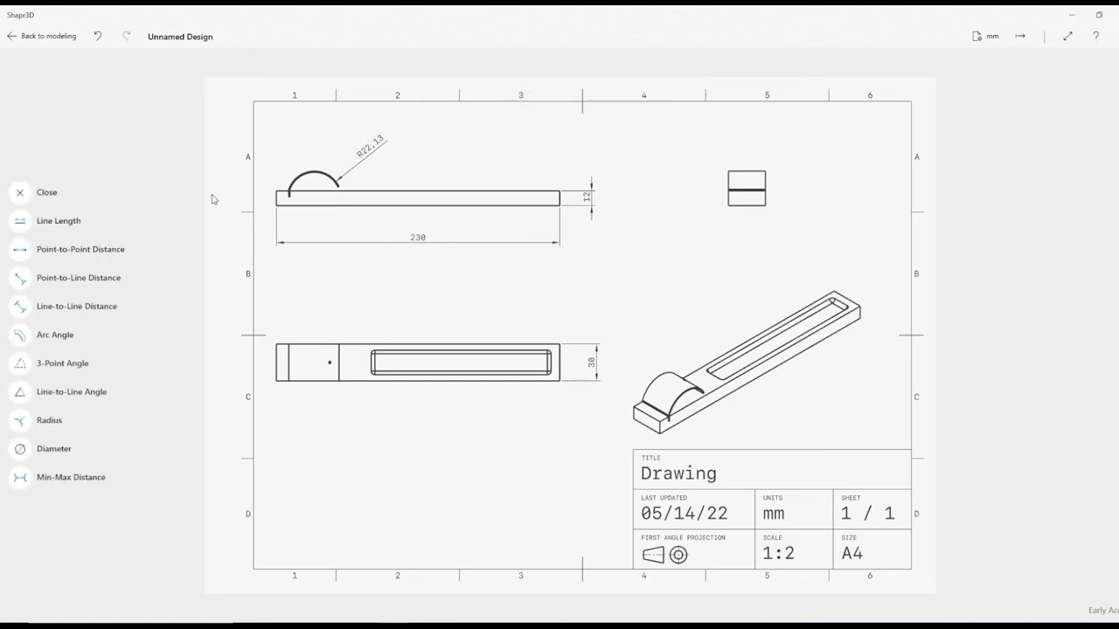
Dimension the arch plate's insertion depth with a Point-to-Point Distance in the front view, placed just beyond the bar's near end
scroll(289, 197, "up", 5)
scroll(294, 210, "up", 3)
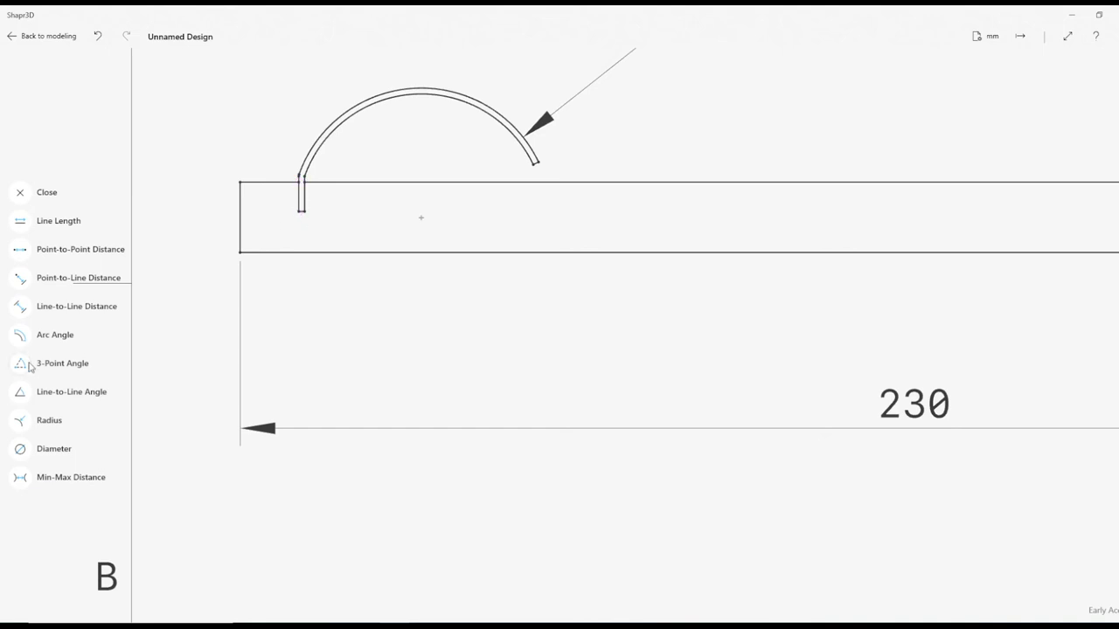
left_click(20, 252)
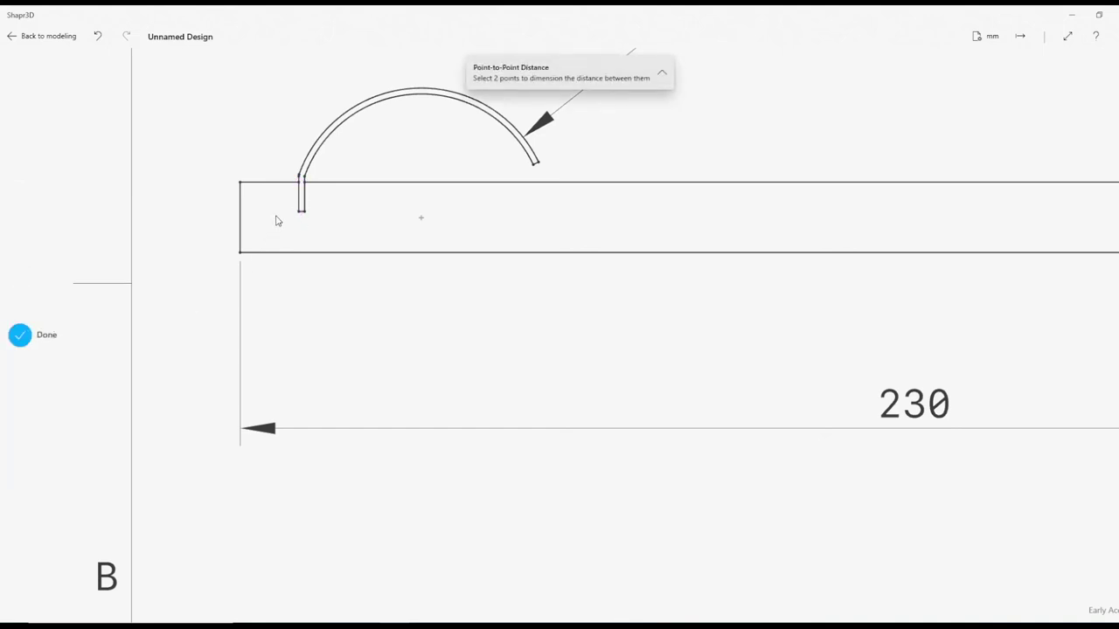
left_click(299, 181)
left_click(300, 210)
left_click(109, 201)
left_click_drag(109, 201, 187, 199)
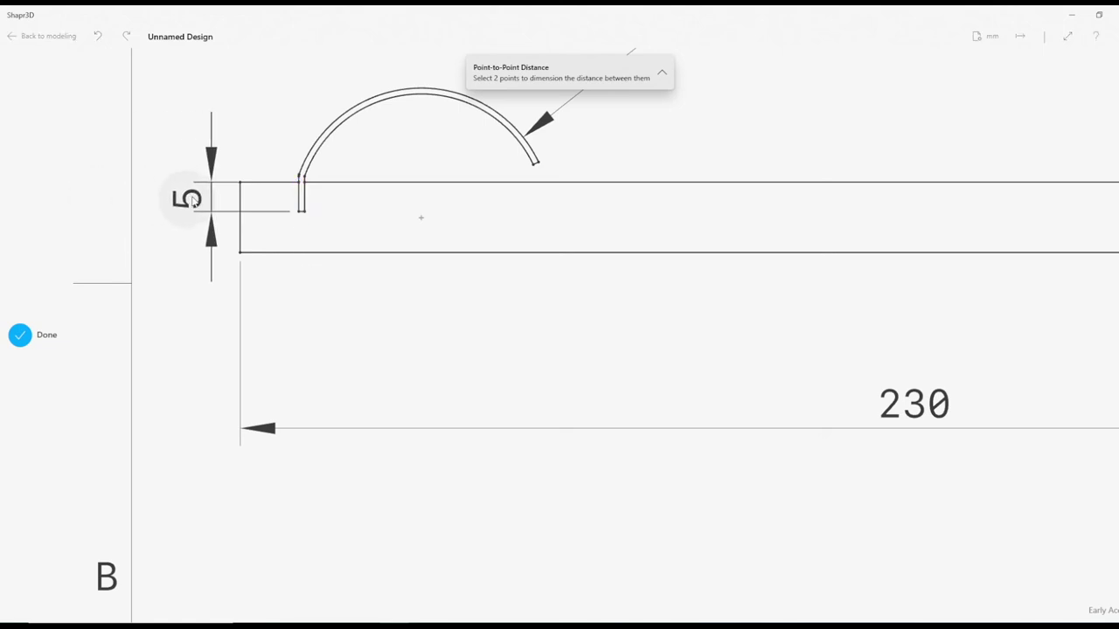
left_click(20, 334)
Create section view A–A lengthwise through the middle of the top view and place it between the front and top views
scroll(330, 375, "down", 5)
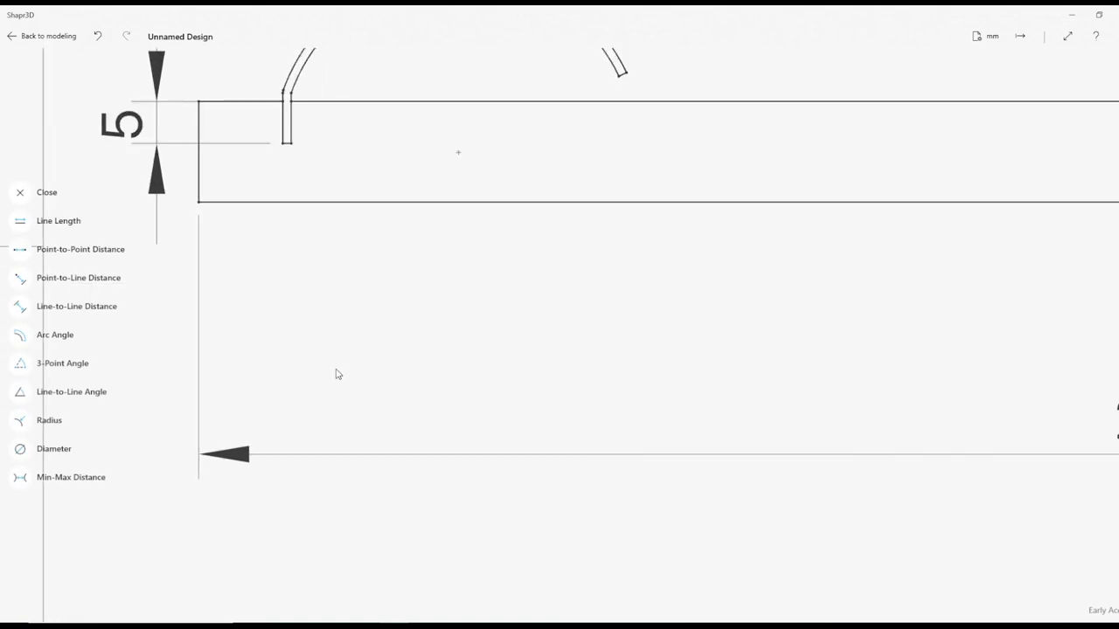
scroll(426, 367, "down", 3)
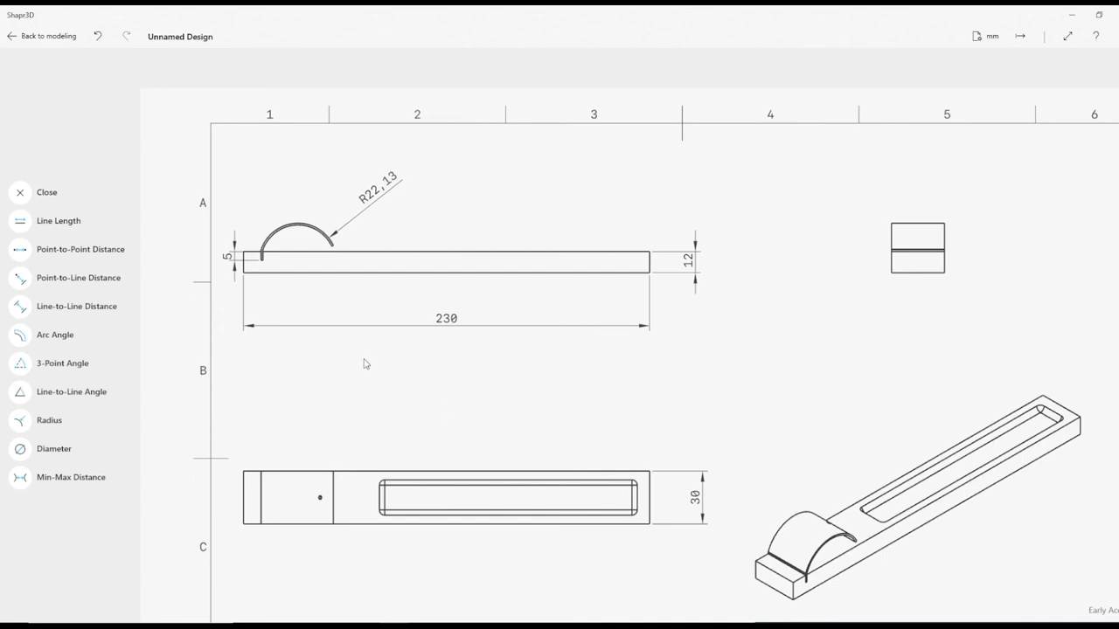
left_click(19, 194)
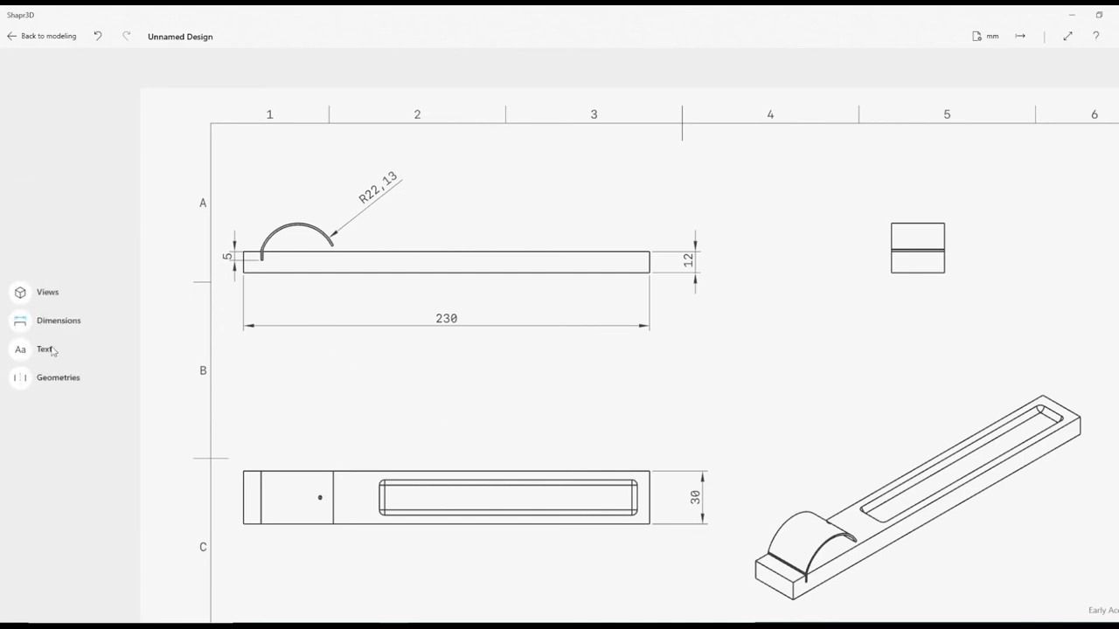
left_click(22, 294)
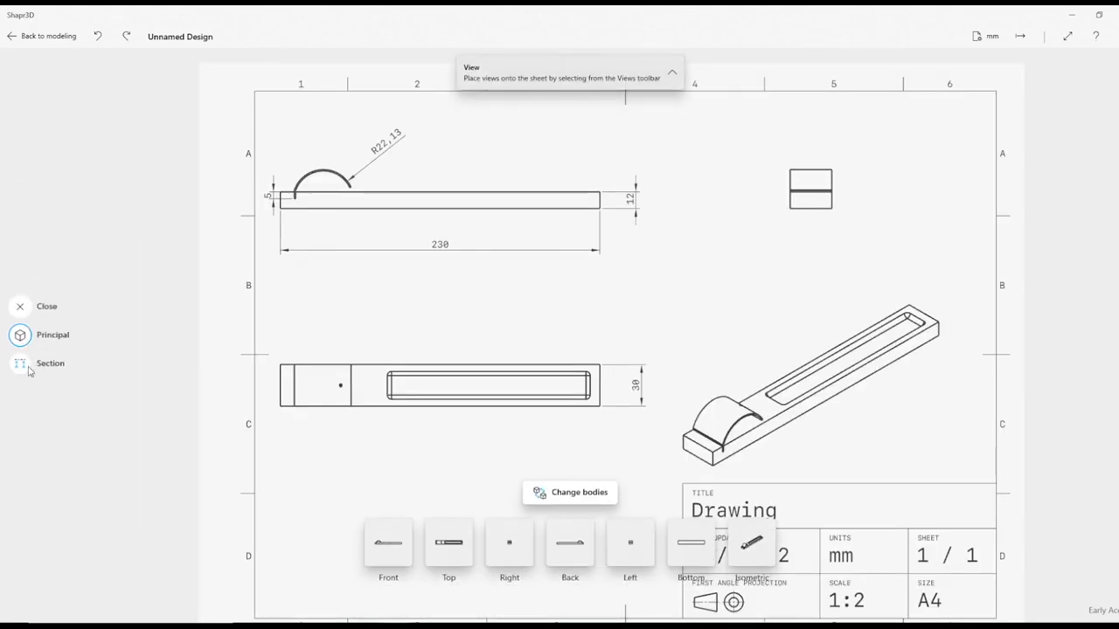
left_click(21, 364)
left_click_drag(279, 385, 600, 385)
left_click_drag(441, 374, 437, 299)
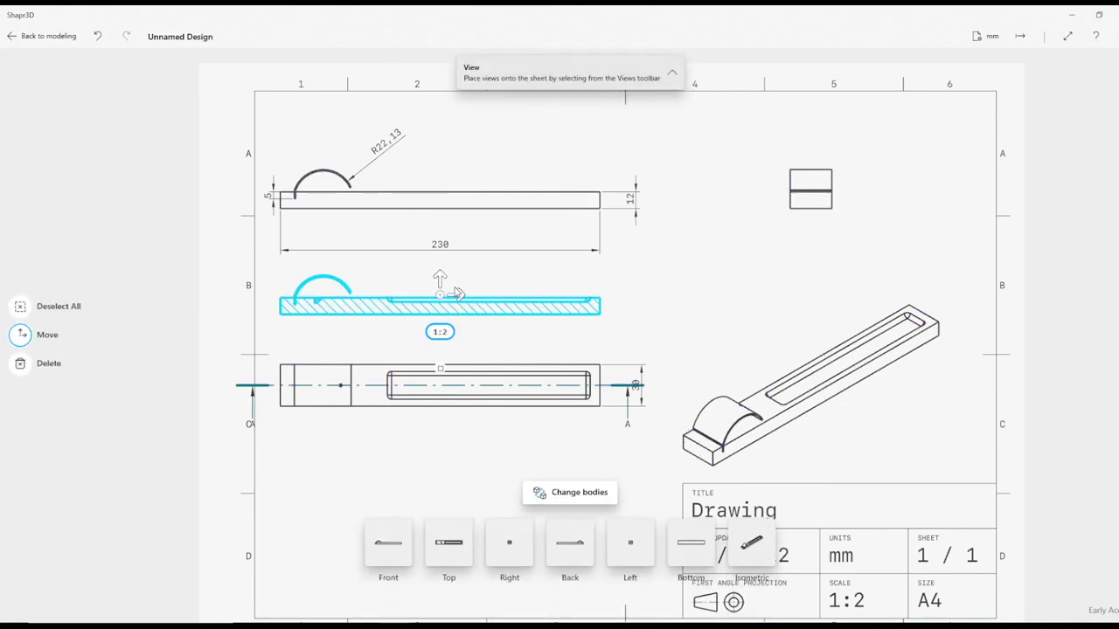
left_click(490, 349)
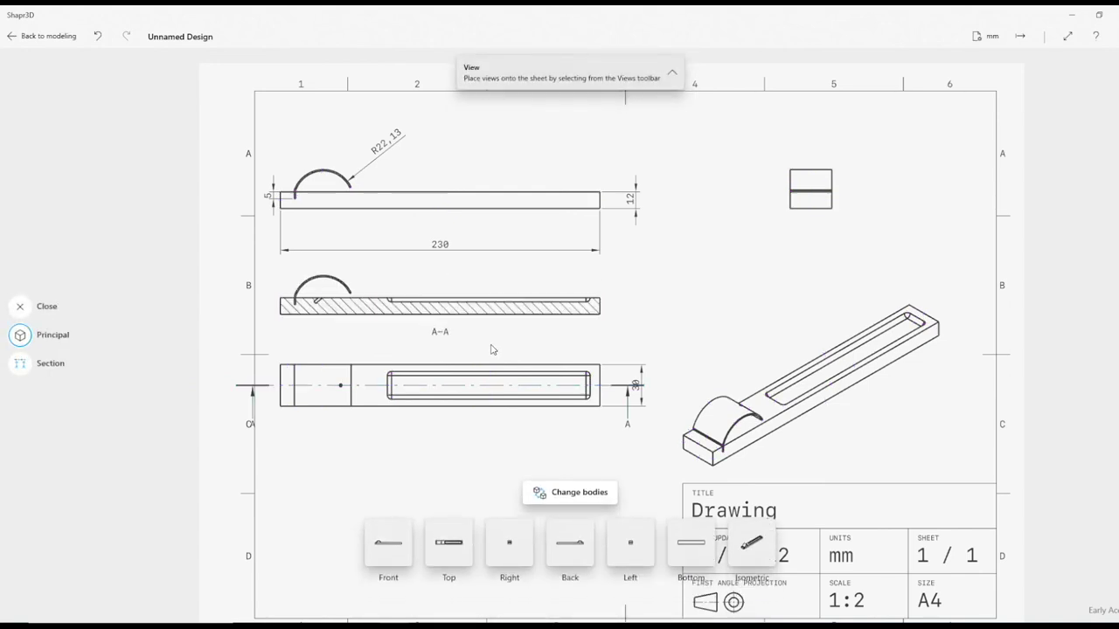
Move section view A–A below the top view
left_click(443, 321)
left_click_drag(440, 278, 429, 461)
middle_click_drag(430, 461, 408, 303)
left_click_drag(420, 320, 421, 336)
left_click(441, 436)
Dimension the angle between the inclined hole's wall and the bar's top edge in section A–A with Line-to-Line Angle
scroll(271, 377, "up", 3)
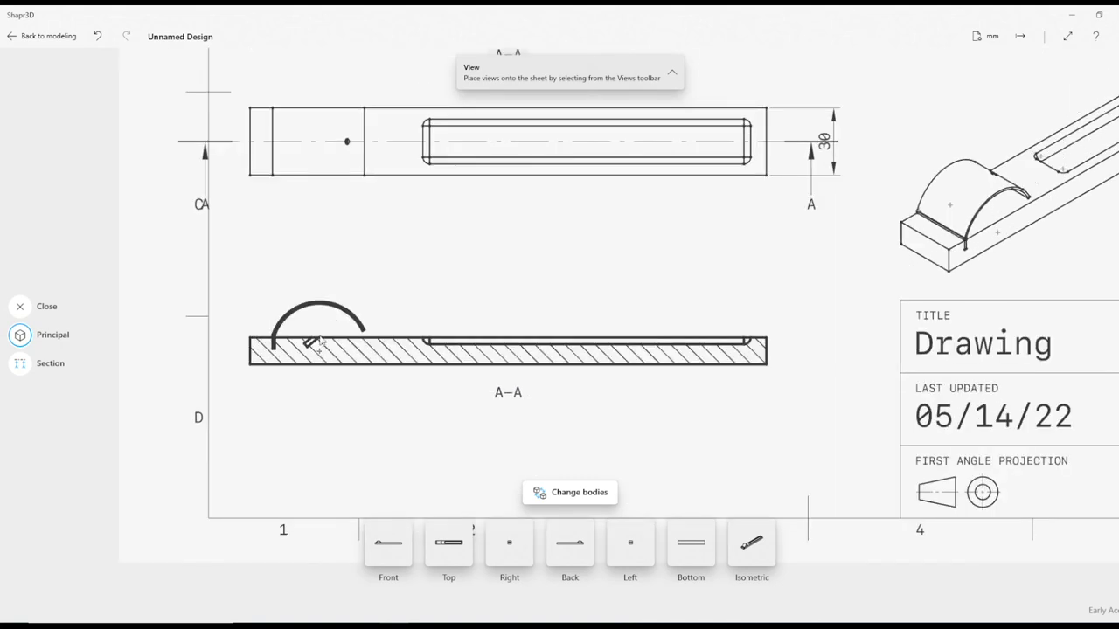
scroll(379, 380, "up", 2)
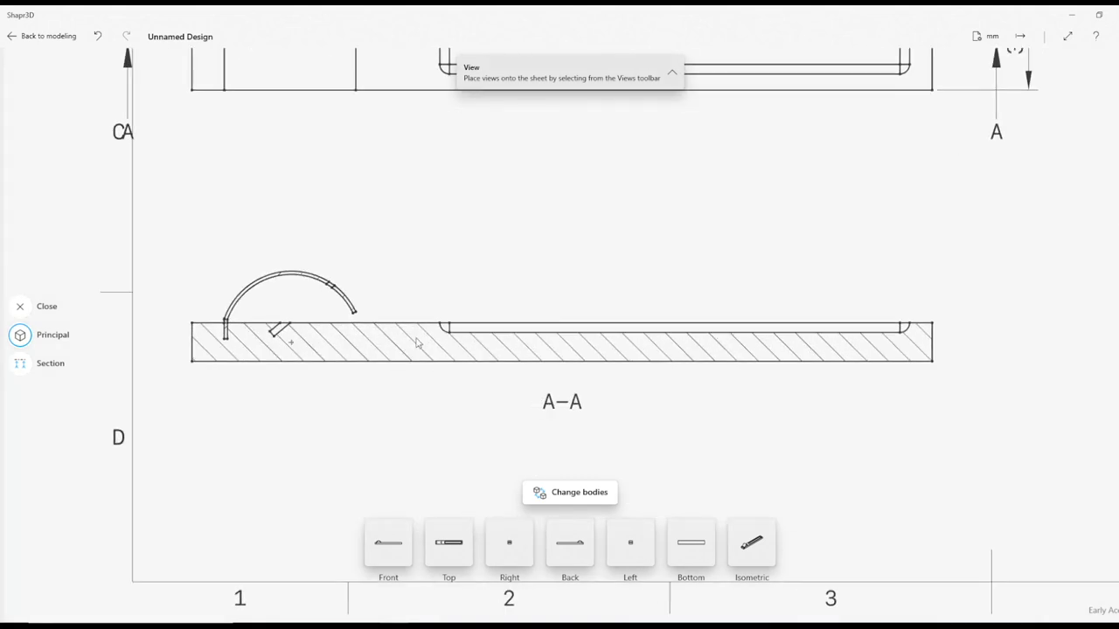
left_click(26, 307)
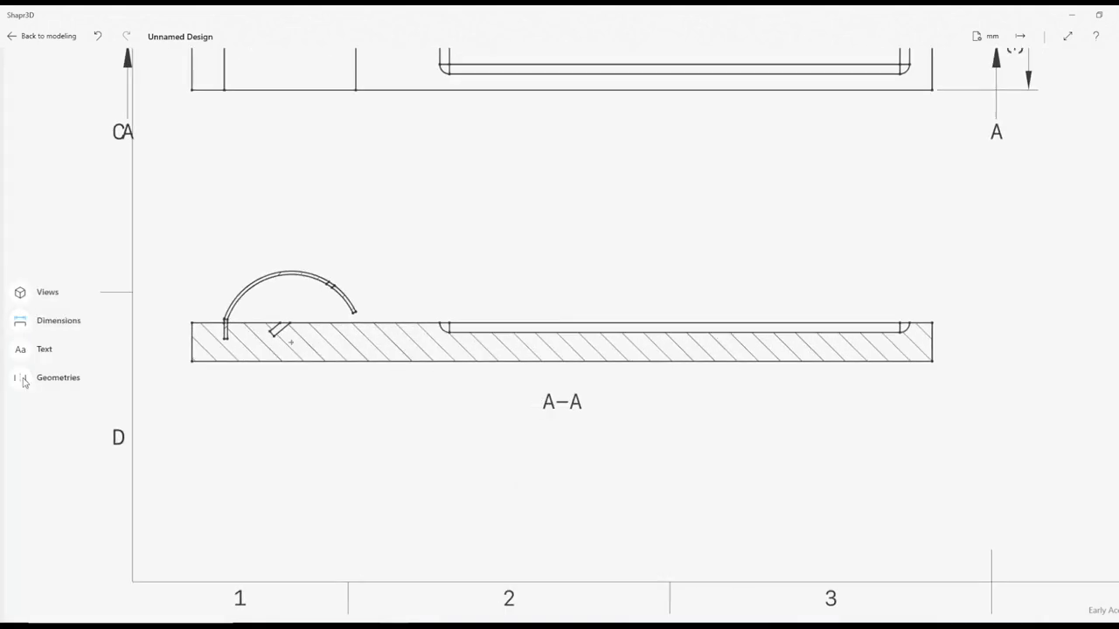
left_click(27, 321)
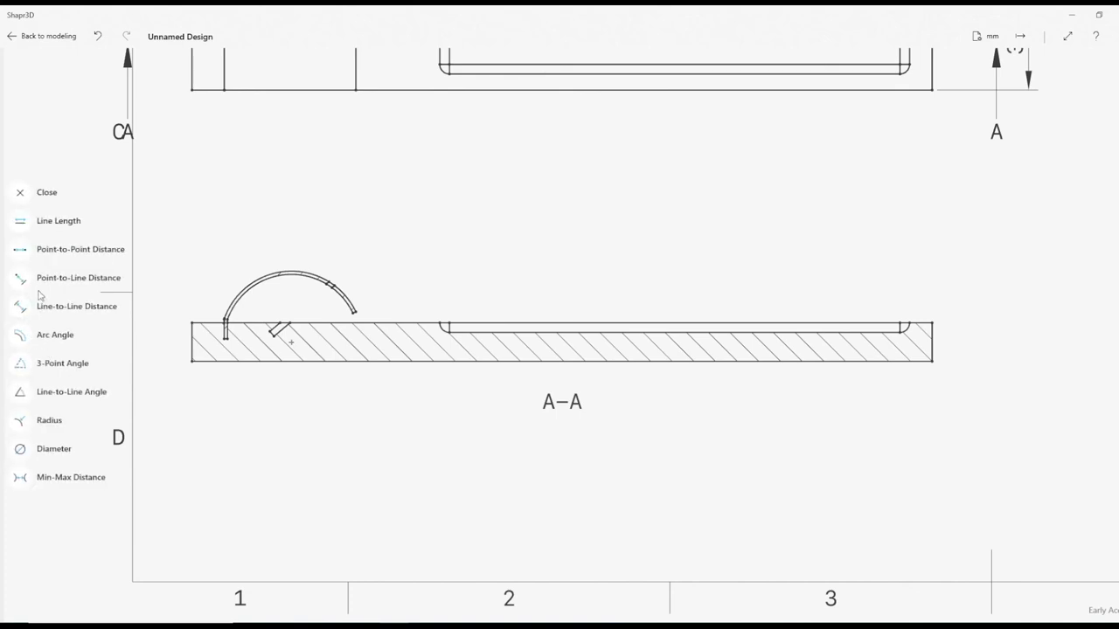
left_click(19, 392)
scroll(292, 349, "down", 3)
scroll(291, 350, "up", 8)
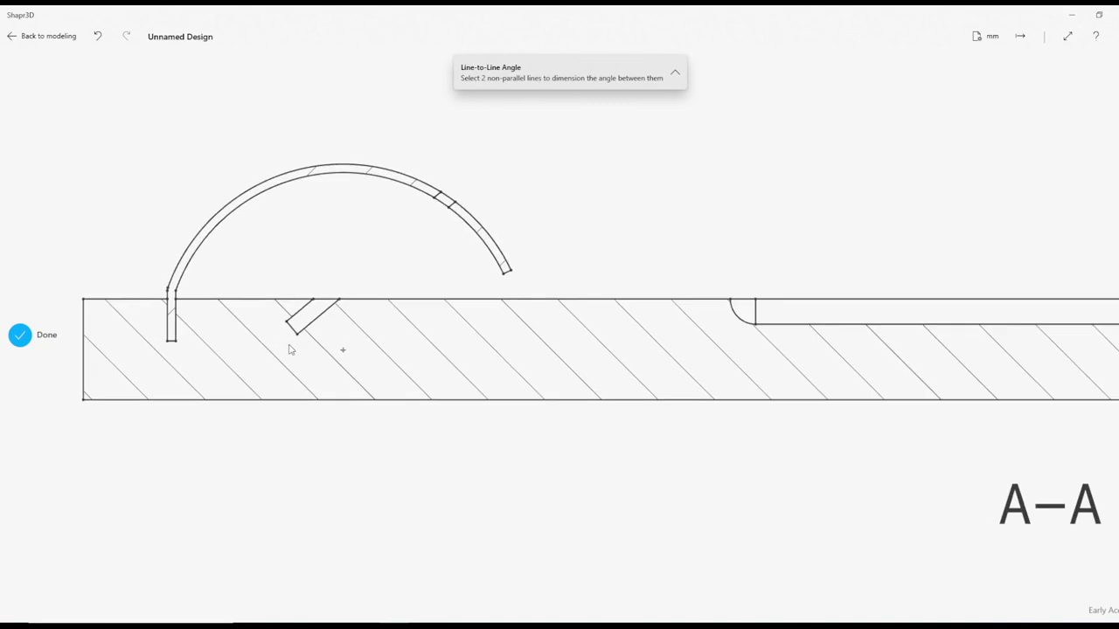
scroll(291, 350, "up", 2)
left_click(329, 317)
left_click(370, 294)
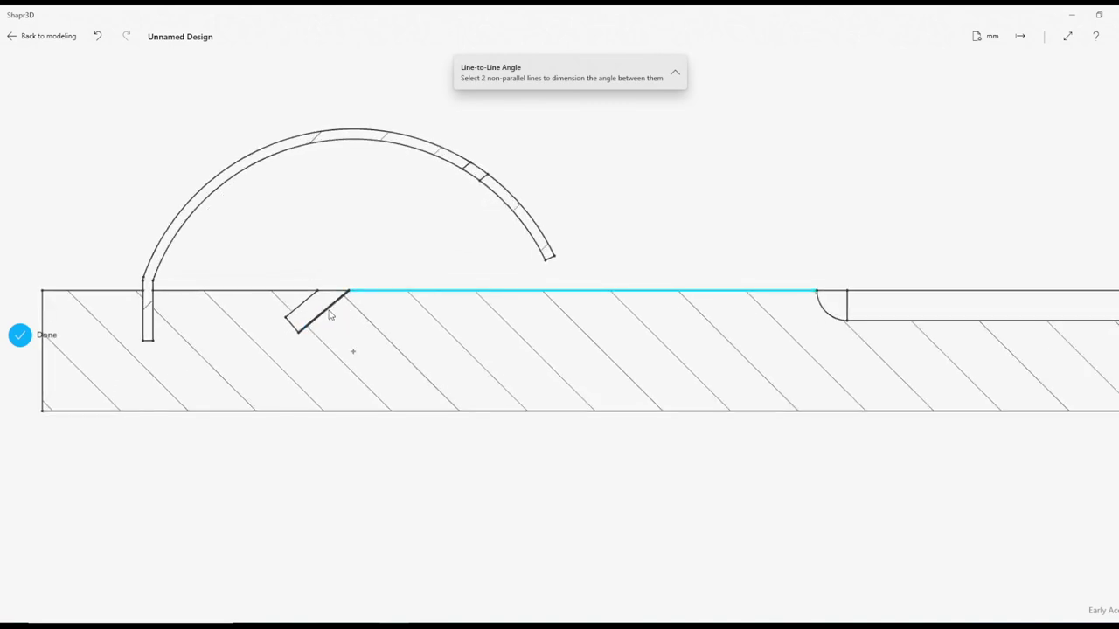
left_click(329, 314)
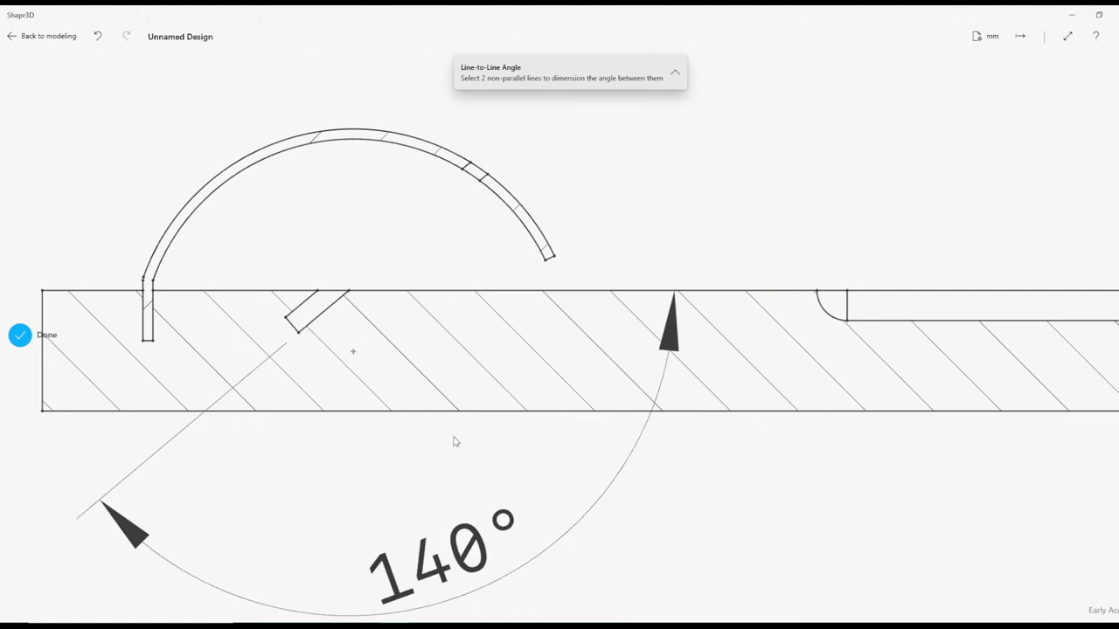
scroll(470, 457, "down", 2)
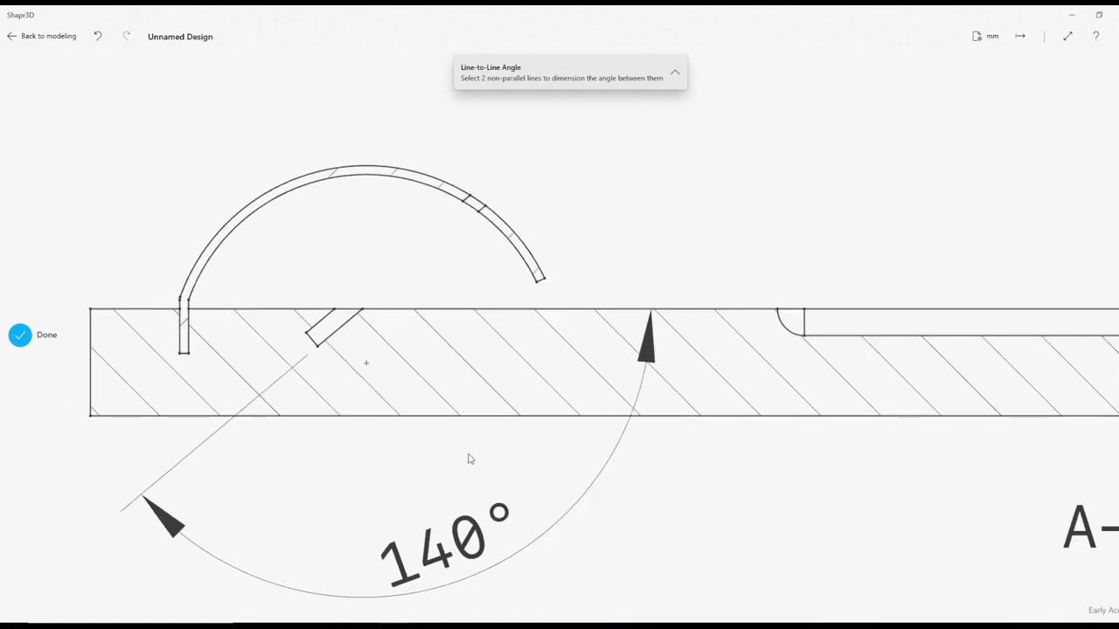
left_click(20, 336)
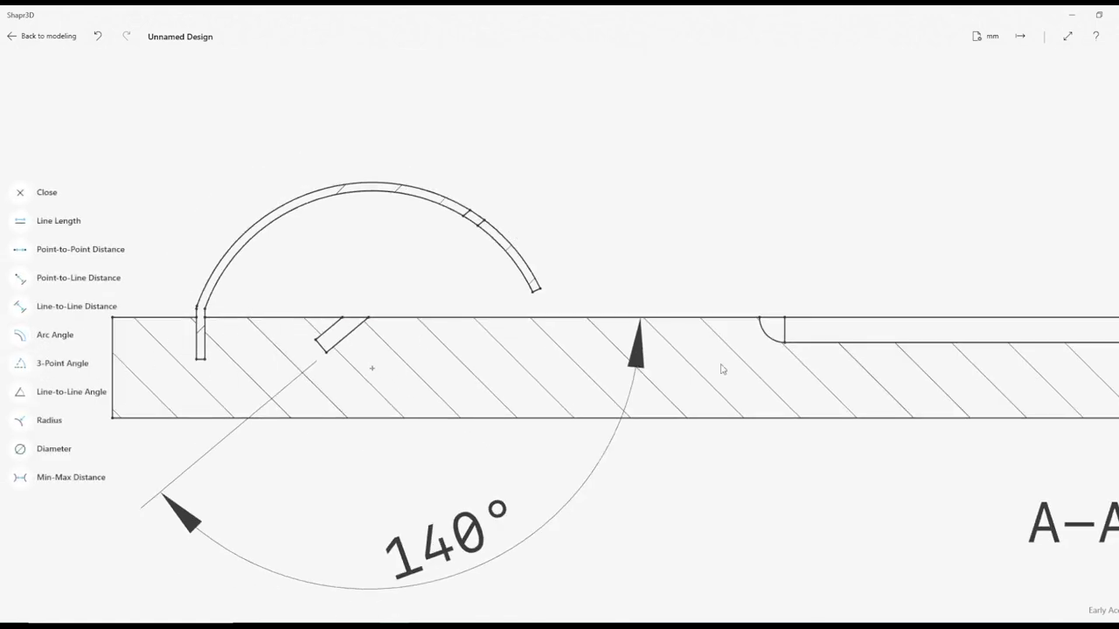
Add a Radius dimension to the pocket's corner fillet in section A–A, placing its label below the bar
scroll(549, 352, "right", 5)
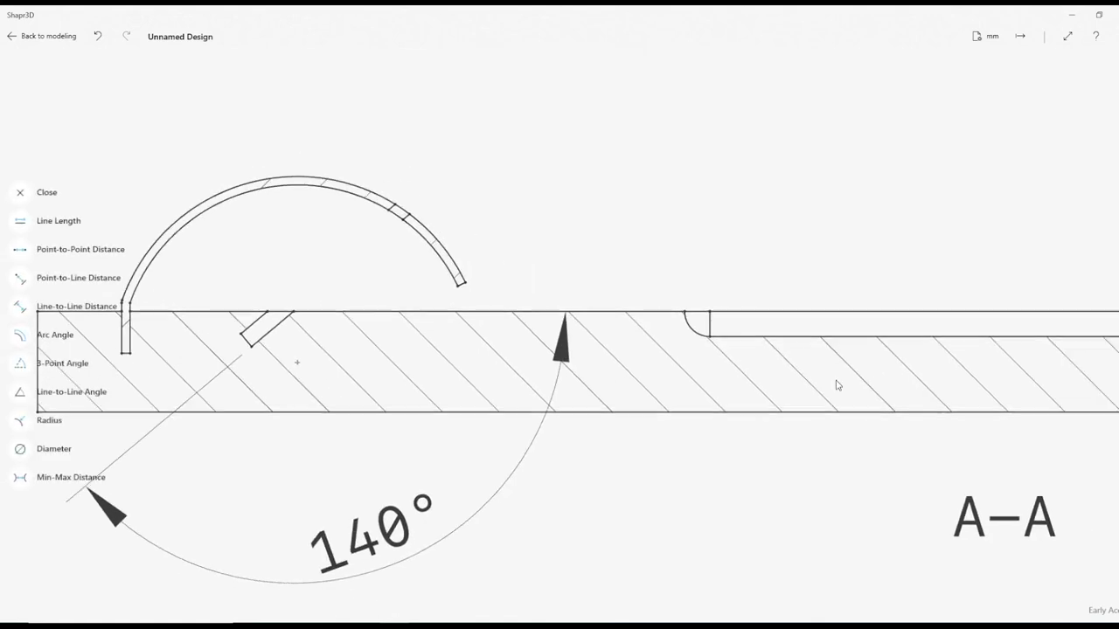
left_click(19, 424)
left_click(323, 353)
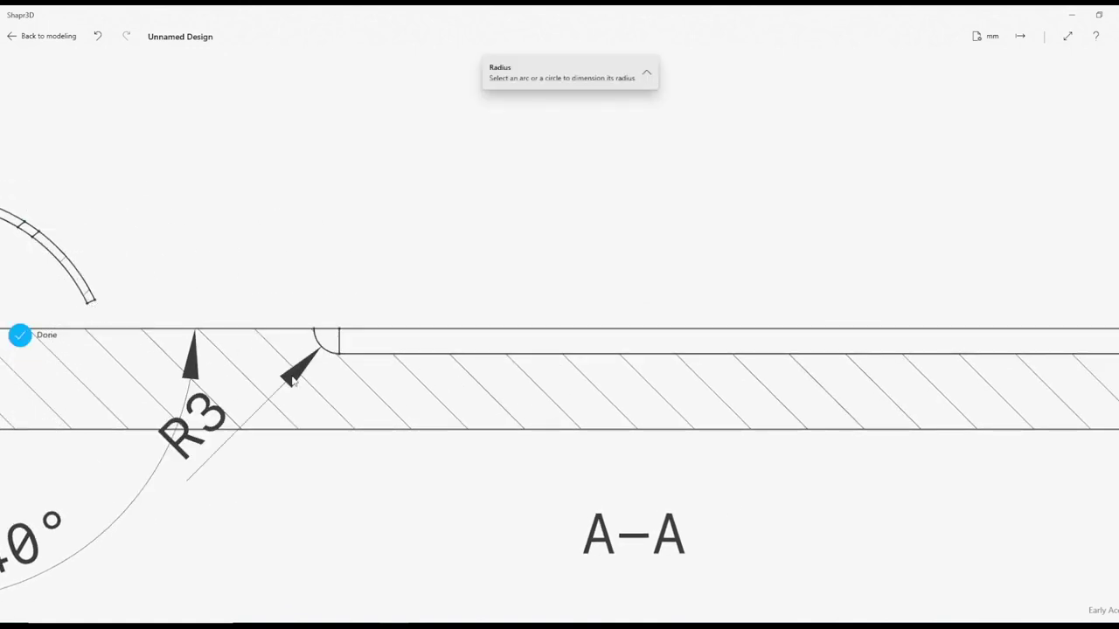
mouse_move(198, 433)
left_mouse_down()
mouse_move(185, 555)
mouse_move(203, 579)
left_mouse_up()
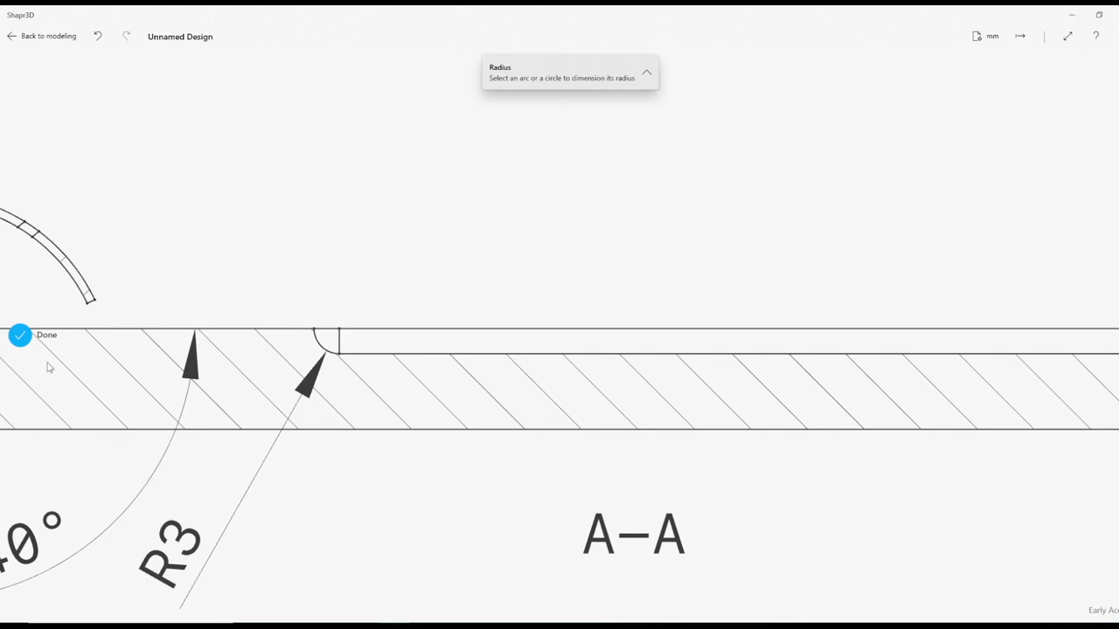
left_click(23, 340)
Dimension the pocket's depth in section A–A with Line-to-Line Distance, placed beyond the bar's end on the pocket side
scroll(617, 410, "down", 5)
scroll(618, 411, "right", 5)
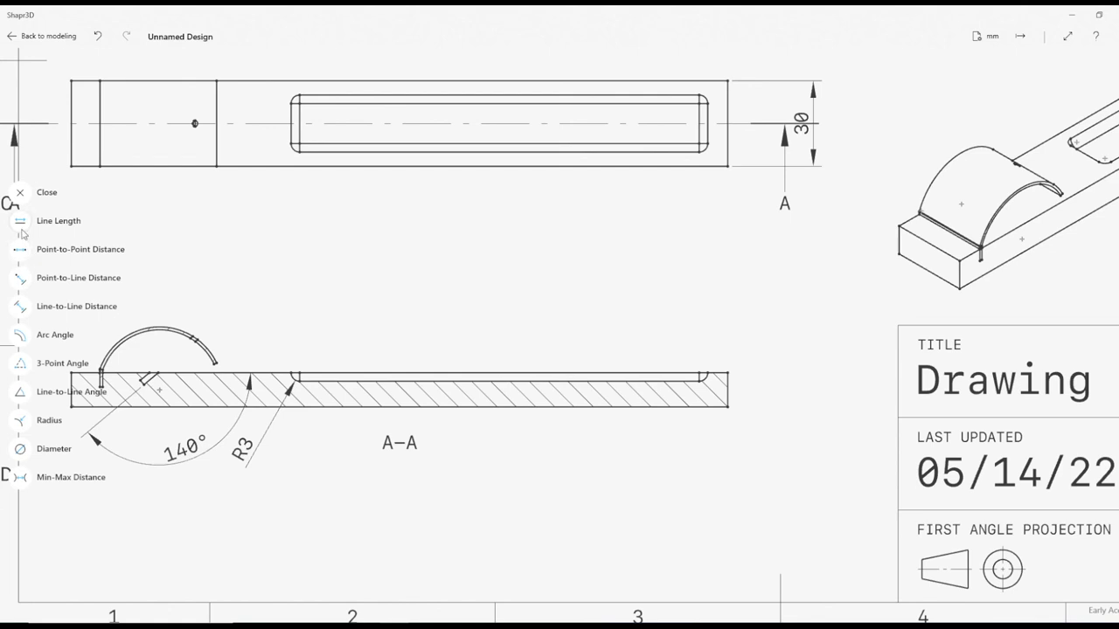
left_click(21, 308)
left_click(522, 377)
left_click(523, 407)
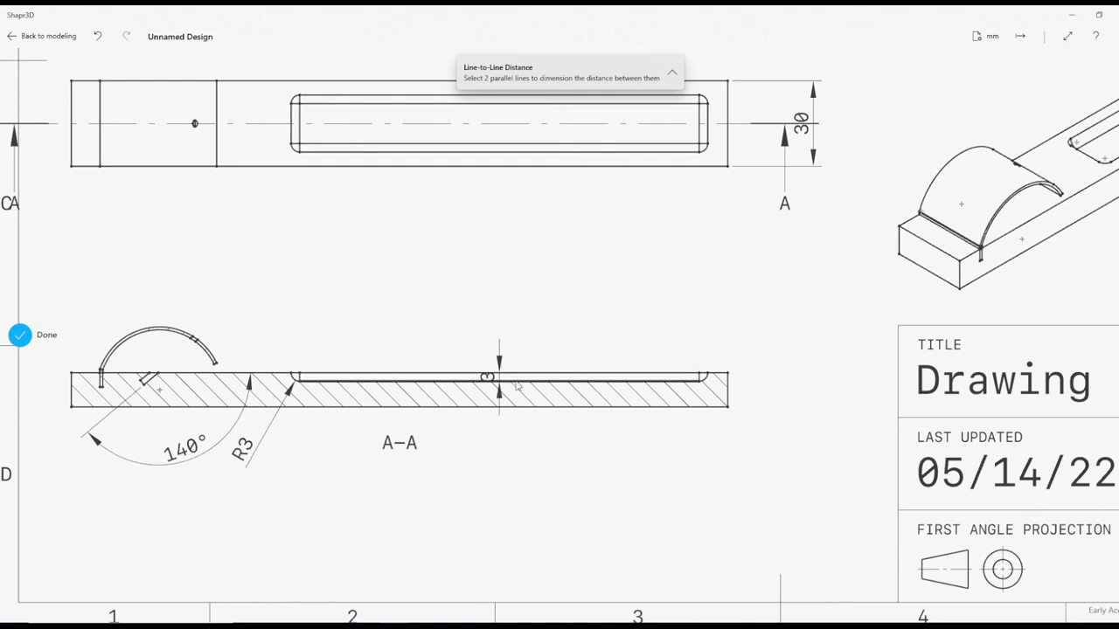
left_click_drag(490, 379, 761, 505)
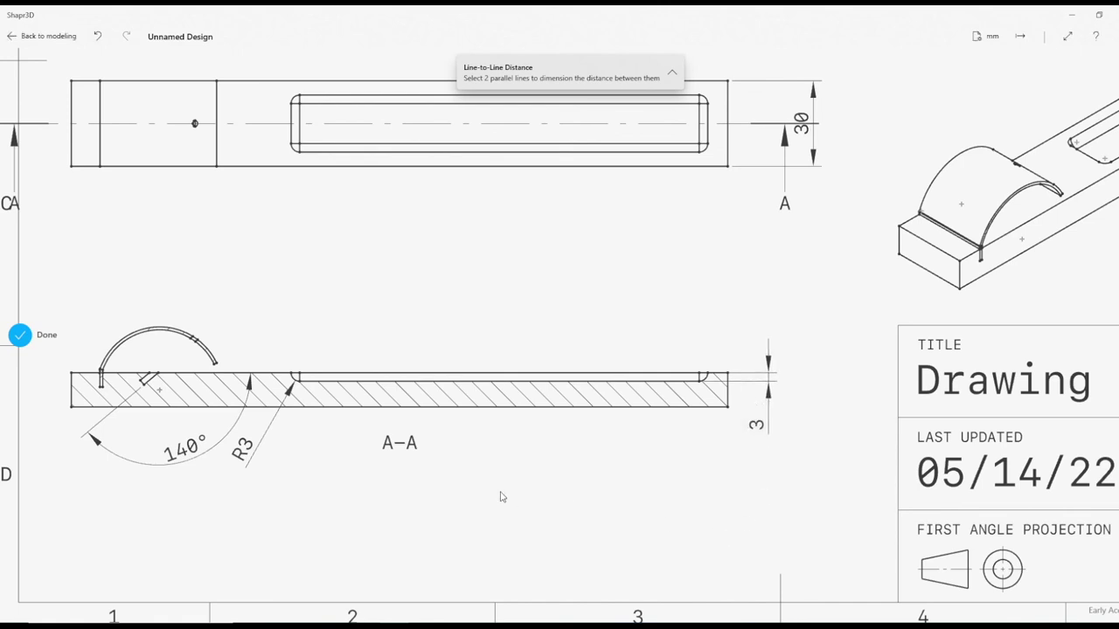
left_click(21, 337)
Examine the dimensioned sheet and the A–A section markers at both ends of the top view
scroll(418, 385, "up", 1)
scroll(416, 387, "down", 5)
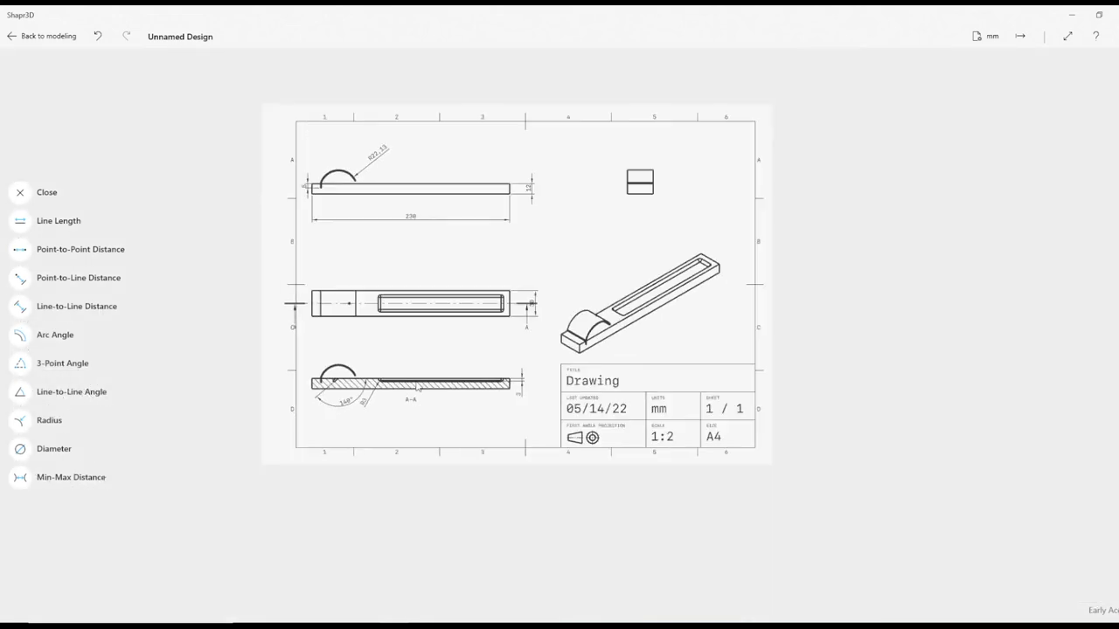
scroll(418, 387, "up", 1)
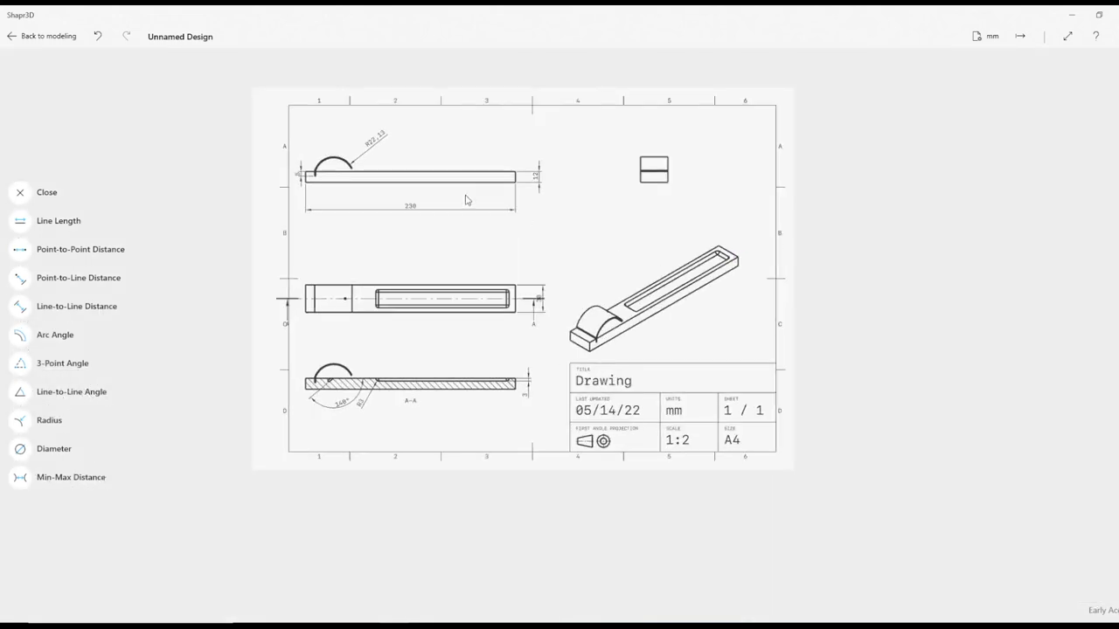
left_click(21, 193)
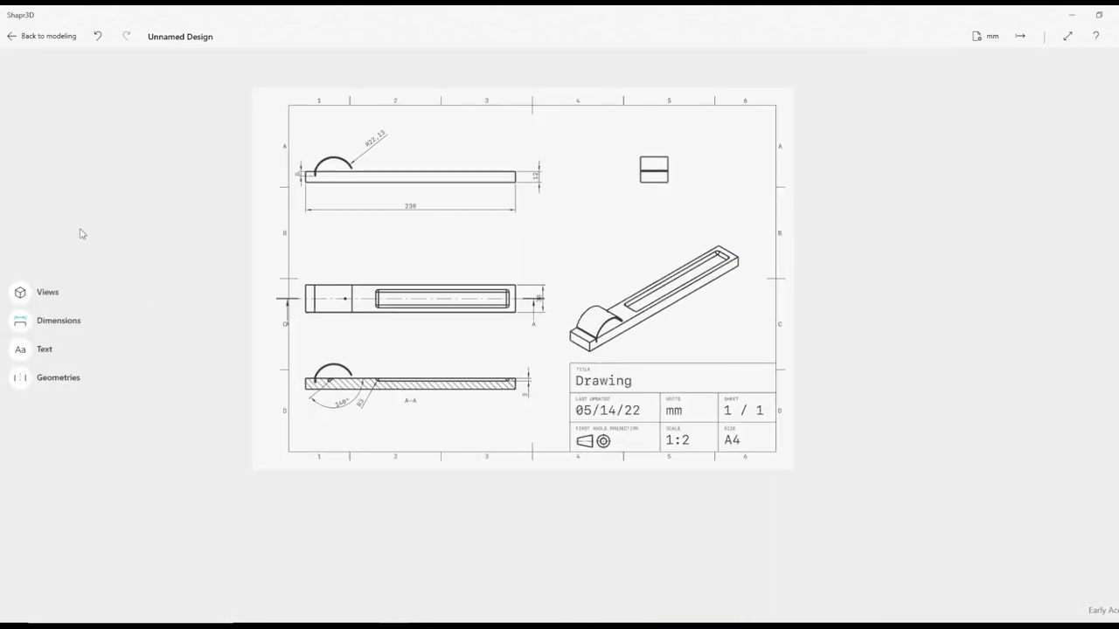
scroll(342, 310, "up", 1)
scroll(343, 310, "up", 3)
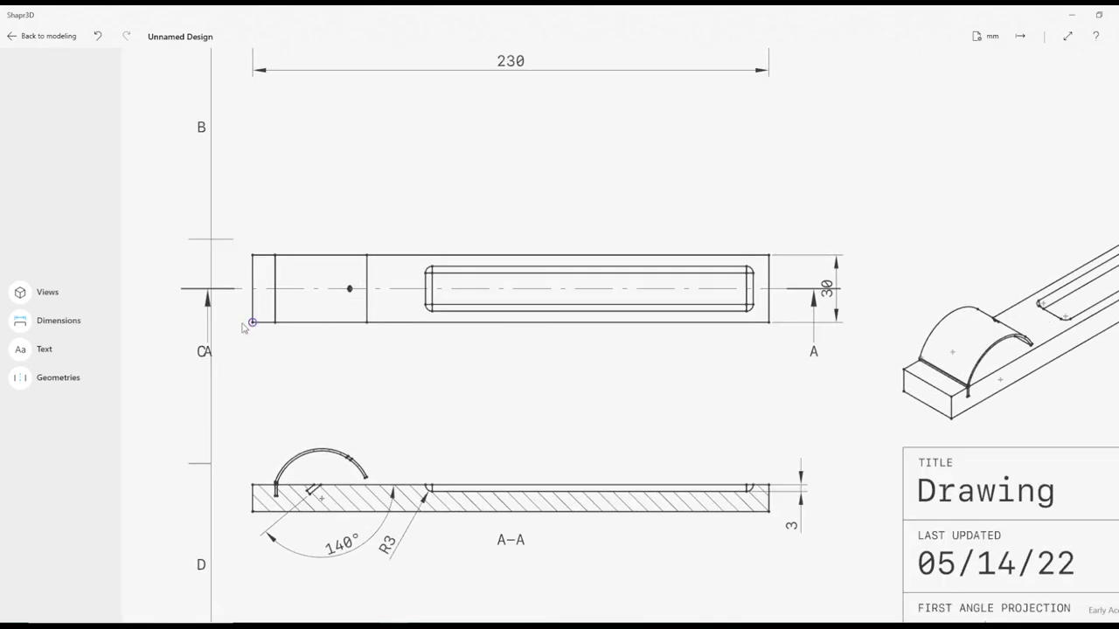
left_click(206, 352)
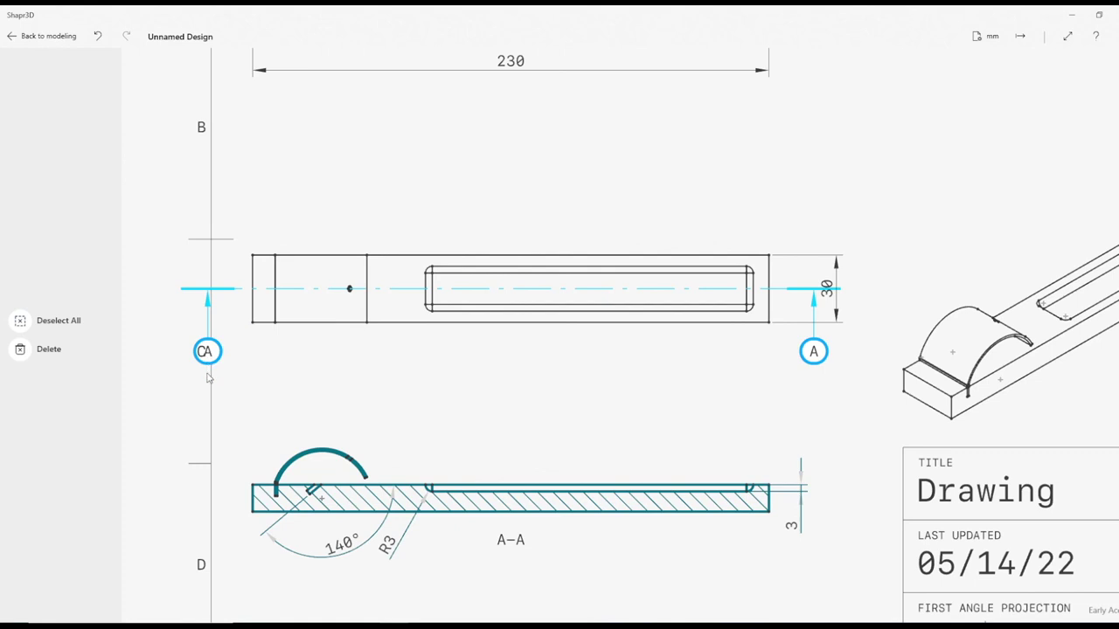
left_click(571, 385)
scroll(572, 385, "up", 2)
scroll(571, 385, "down", 4)
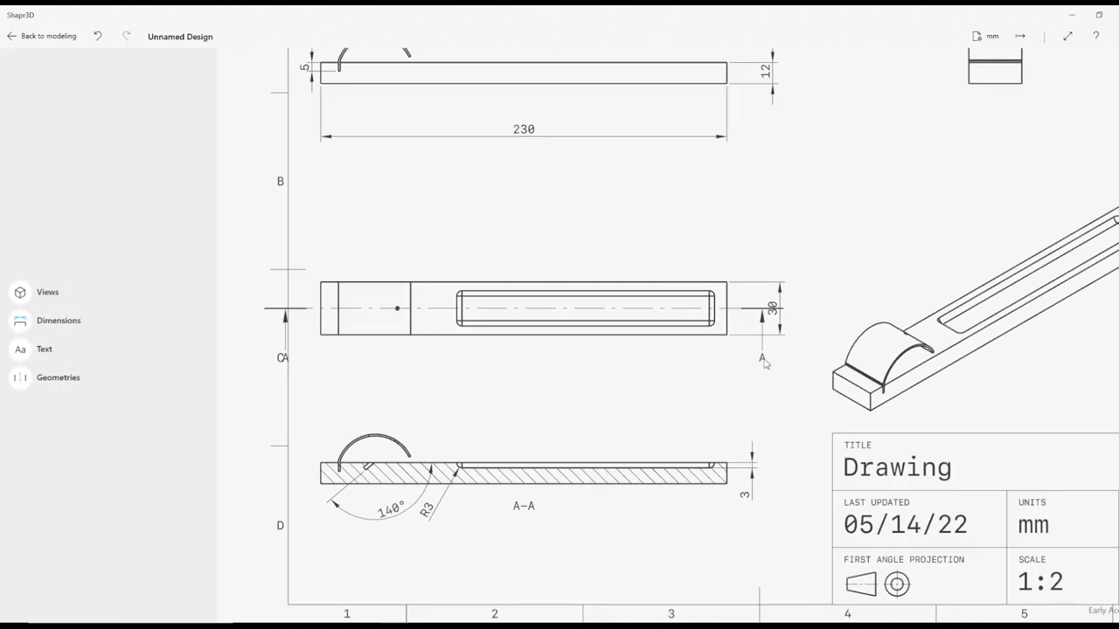
left_click(763, 360)
left_click(689, 392)
Open the export format options for the finished drawing
scroll(689, 393, "down", 5)
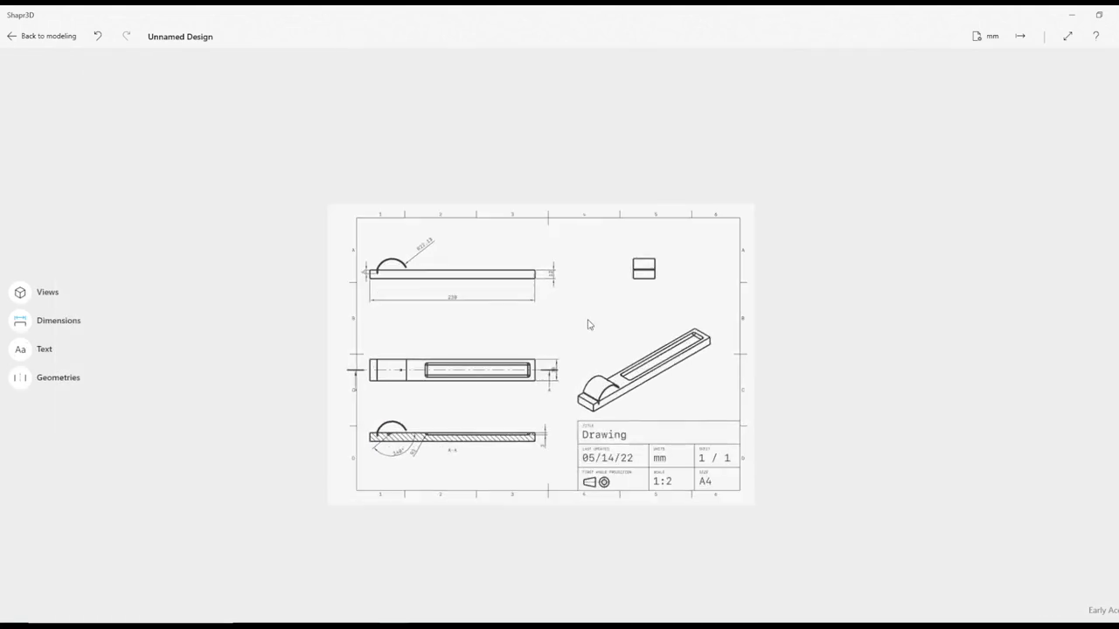
left_click(1020, 36)
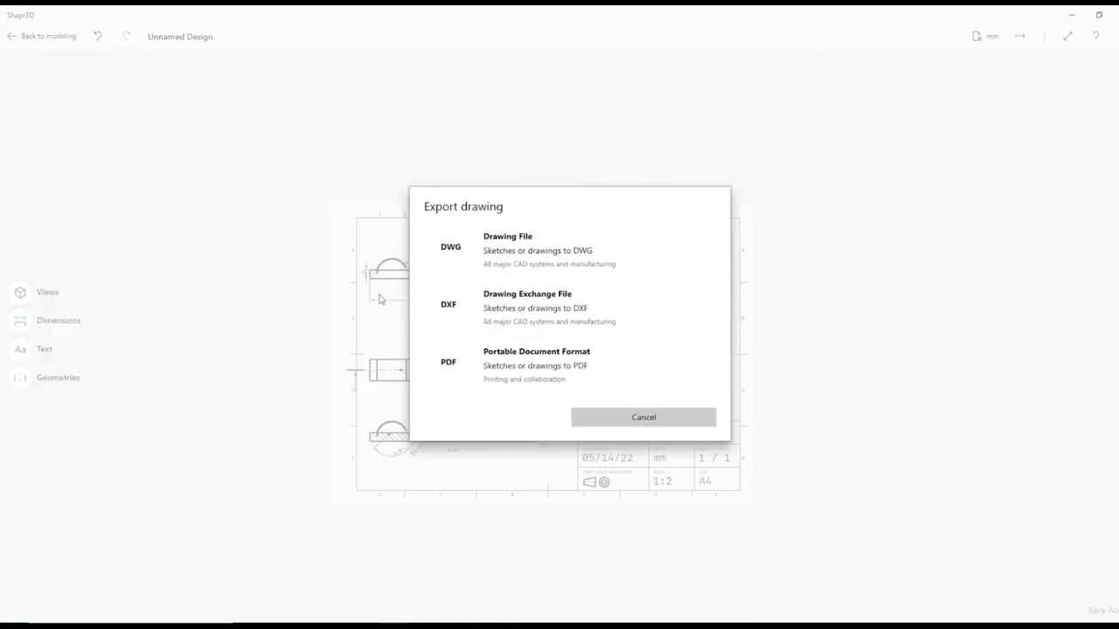